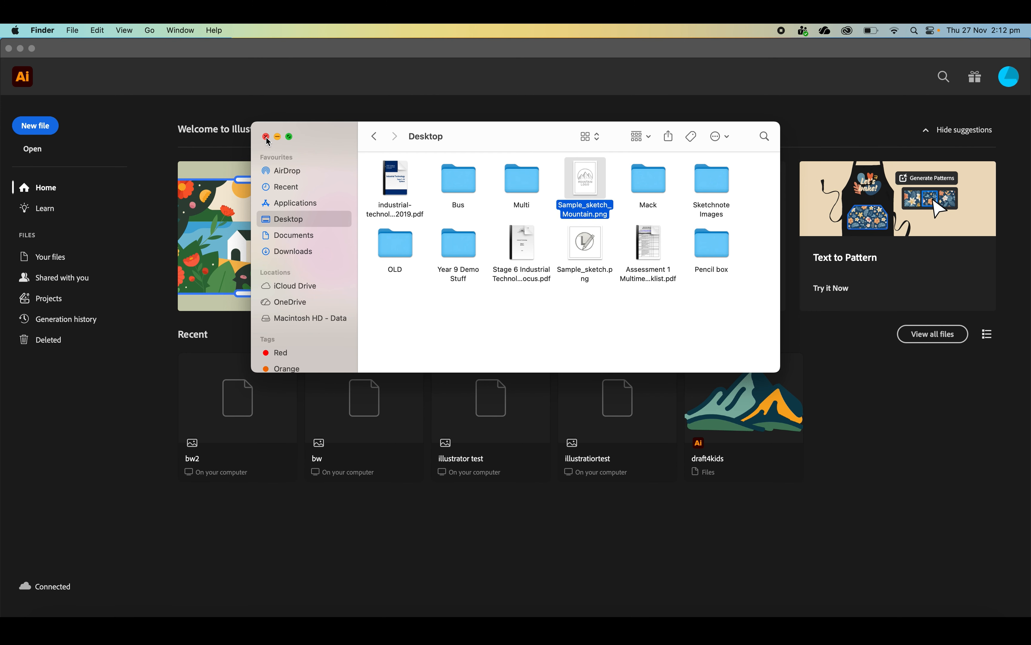
Start a new document from the custom preset, using pixels with a width and height of 1000 px
{"action": "left_click", "coordinate": [266, 137]}
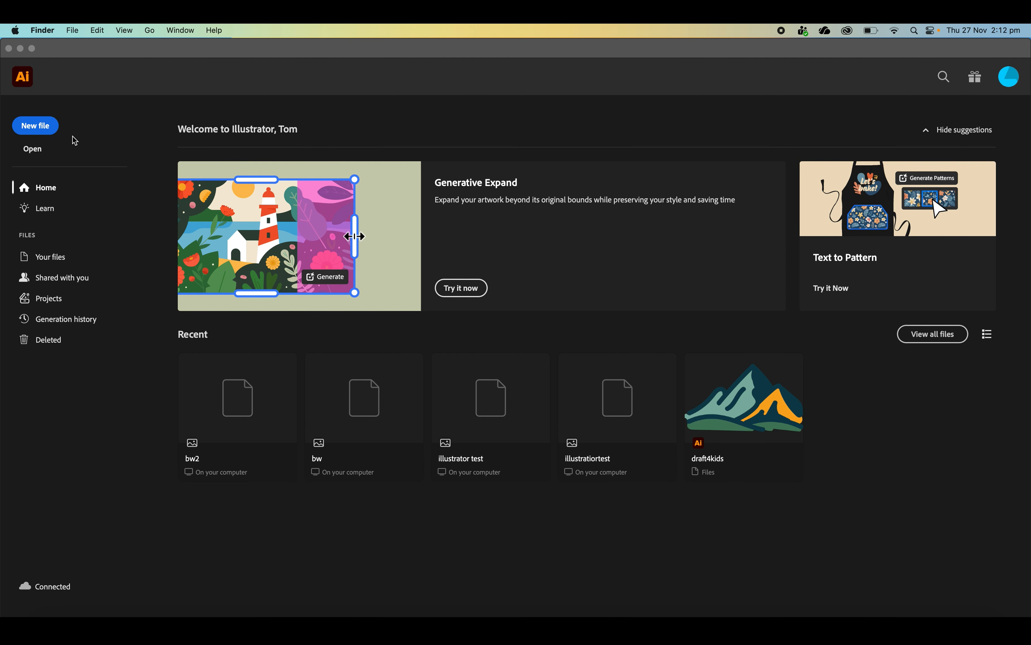
{"action": "left_click", "coordinate": [51, 133]}
{"action": "left_click", "coordinate": [36, 133]}
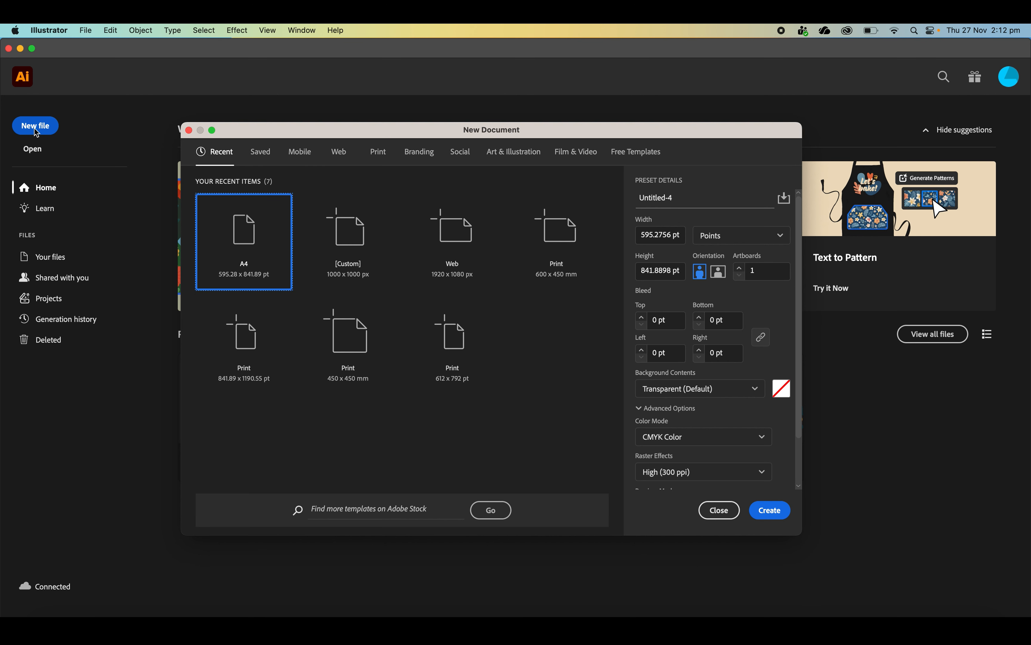
{"action": "left_click", "coordinate": [337, 250]}
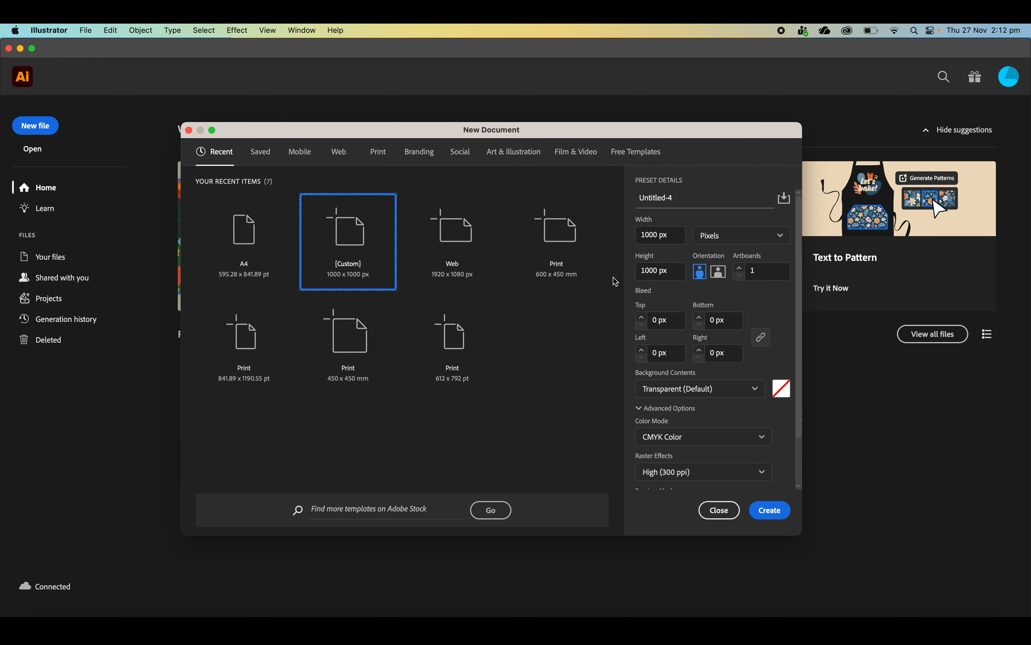
{"action": "left_click", "coordinate": [723, 243]}
{"action": "left_click", "coordinate": [727, 258]}
{"action": "double_click", "coordinate": [650, 235]}
{"action": "type", "text": "1000"}
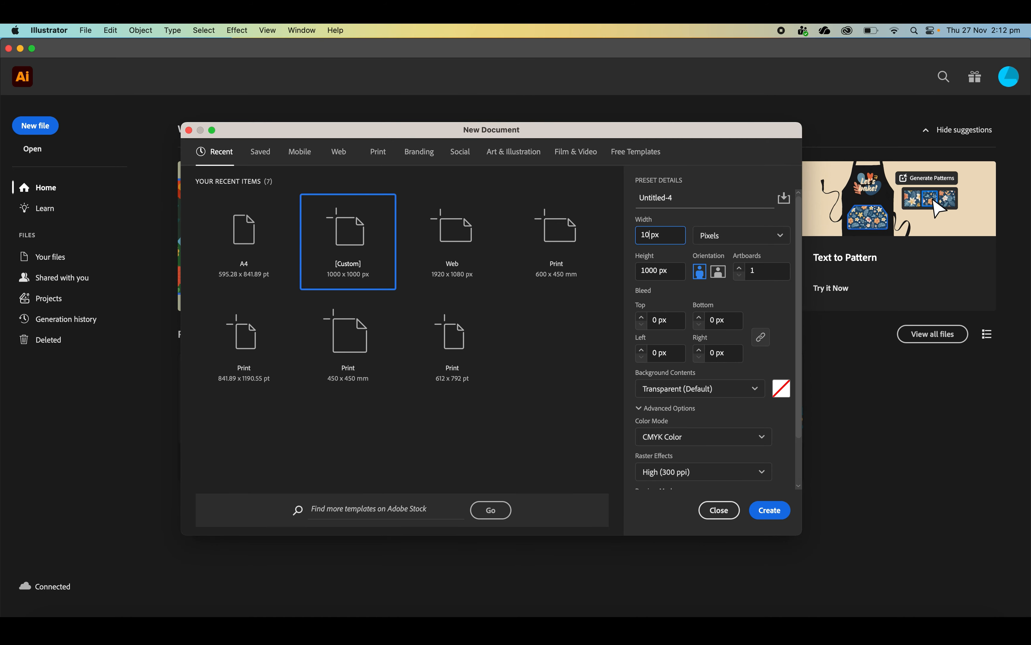
{"action": "double_click", "coordinate": [644, 276]}
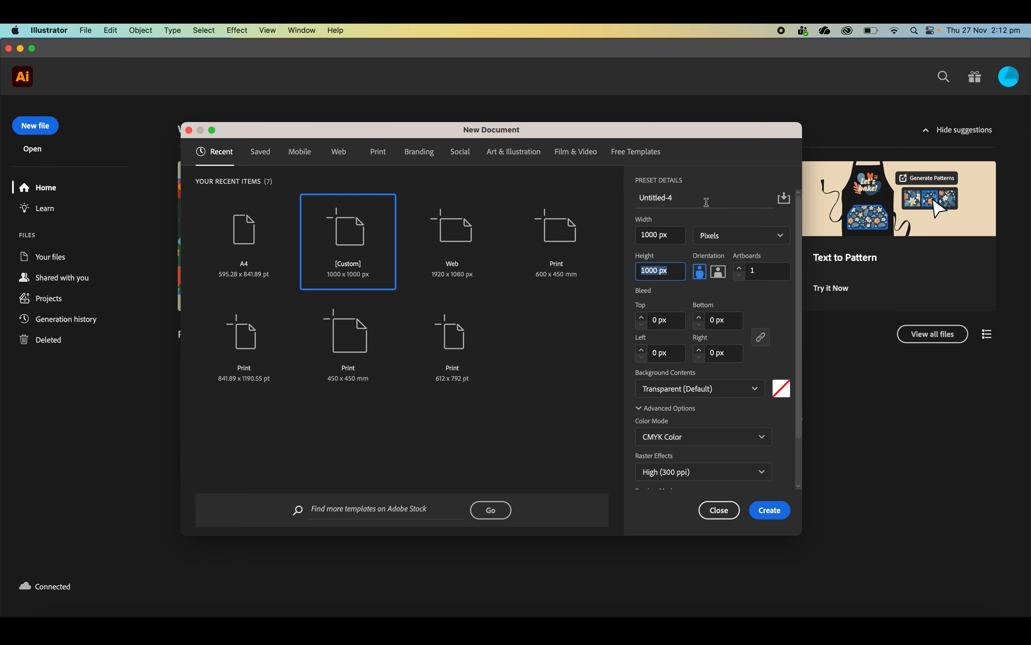
Name the new document Mountain_logo and create it
{"action": "double_click", "coordinate": [708, 200]}
{"action": "triple_click", "coordinate": [709, 199]}
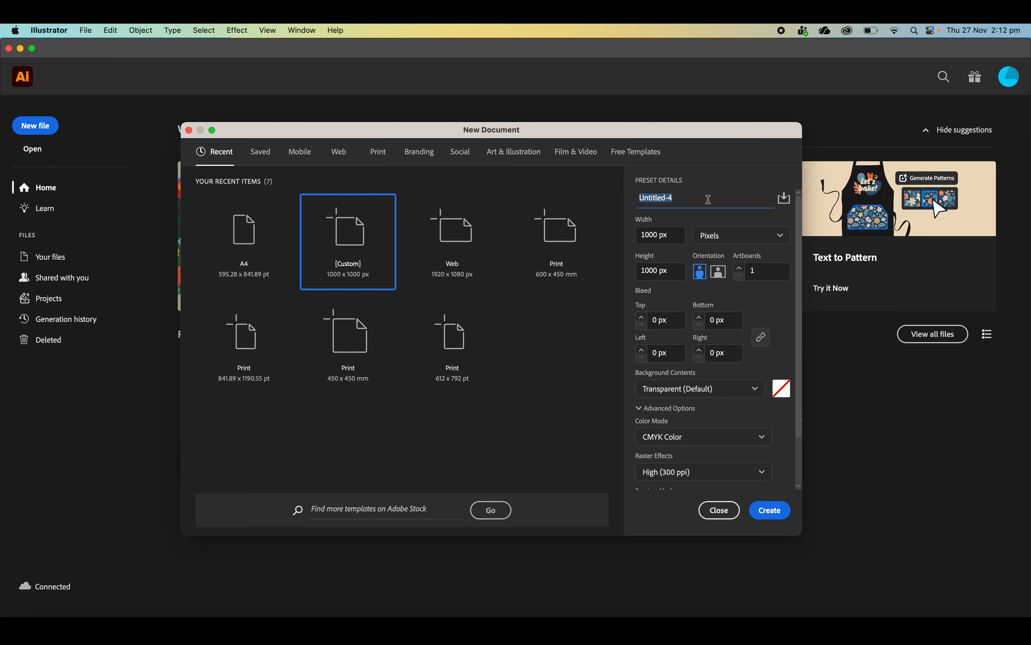
{"action": "type", "text": "Mountain_logo"}
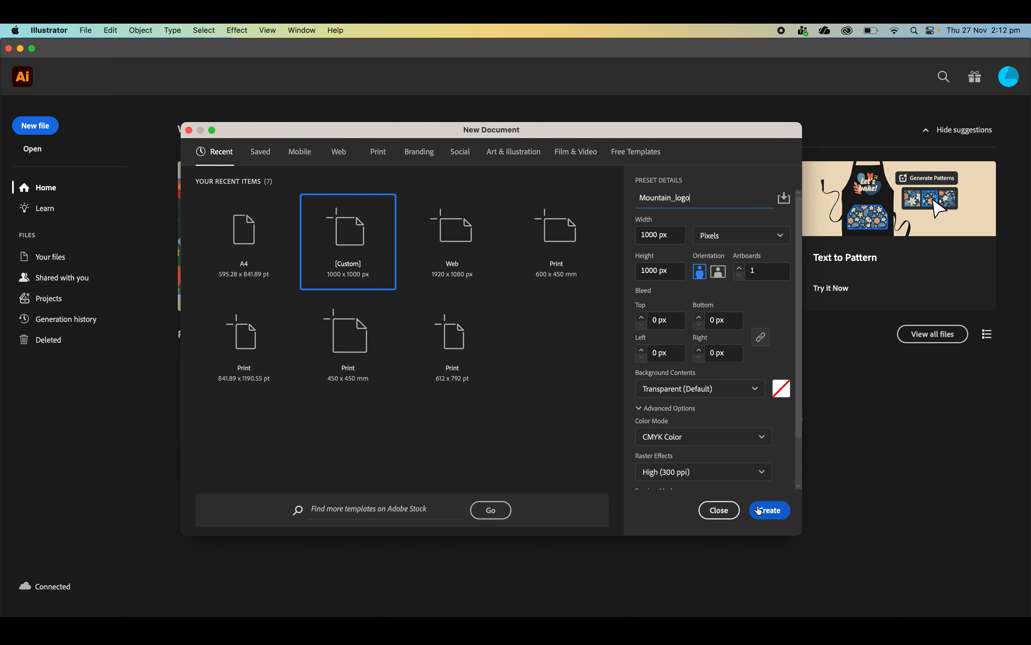
{"action": "left_click", "coordinate": [764, 512]}
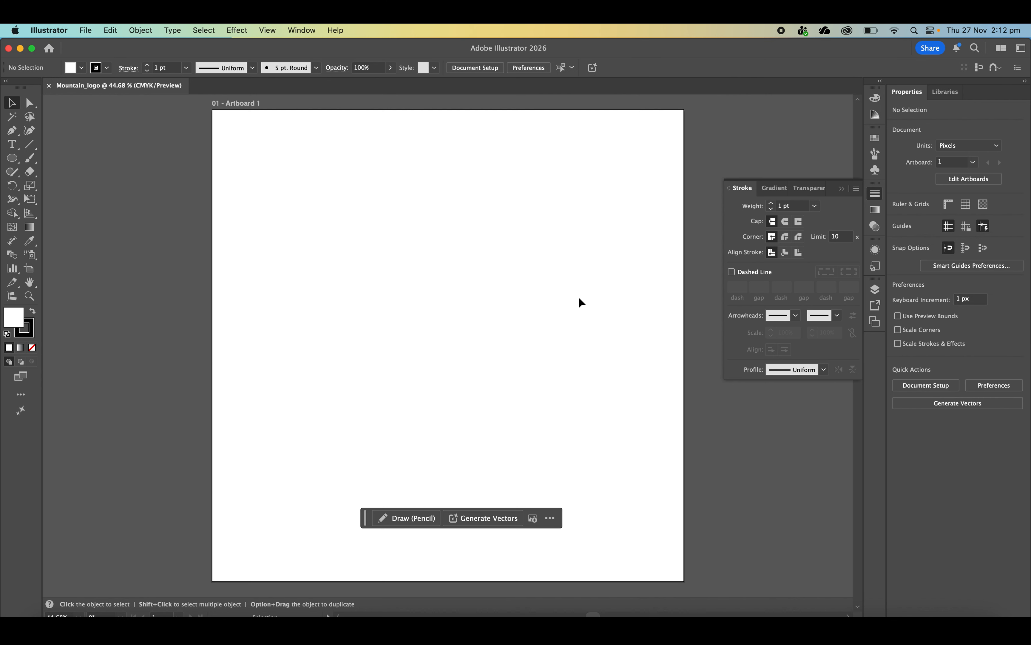
Place Sample_sketch_Mountain.png from the Finder's Desktop folder onto the artboard
{"action": "left_click", "coordinate": [876, 193]}
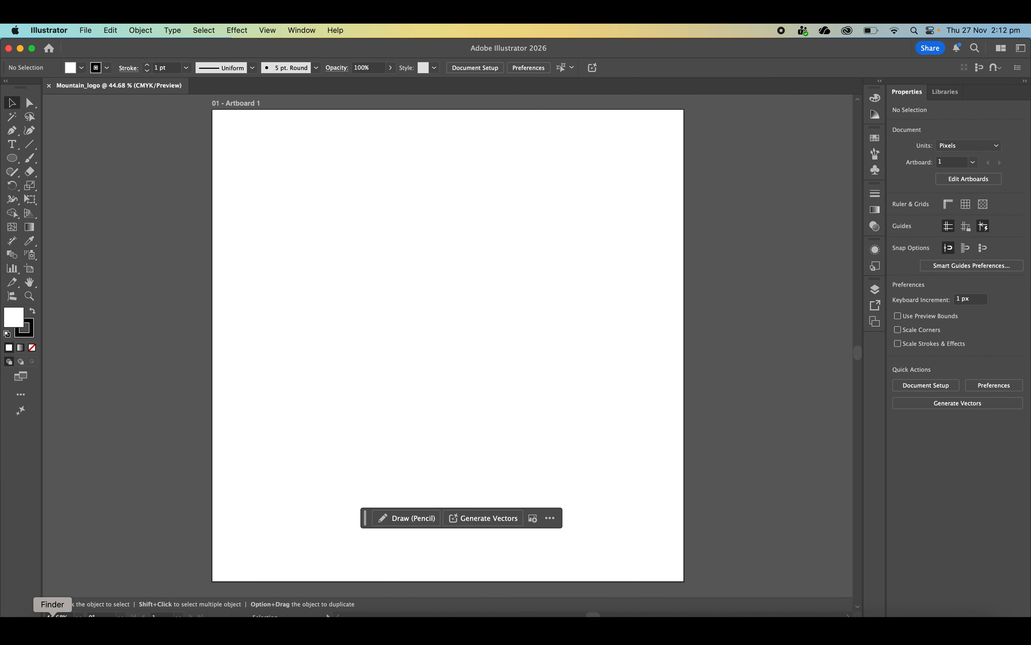
{"action": "left_click", "coordinate": [53, 614]}
{"action": "left_click", "coordinate": [316, 220]}
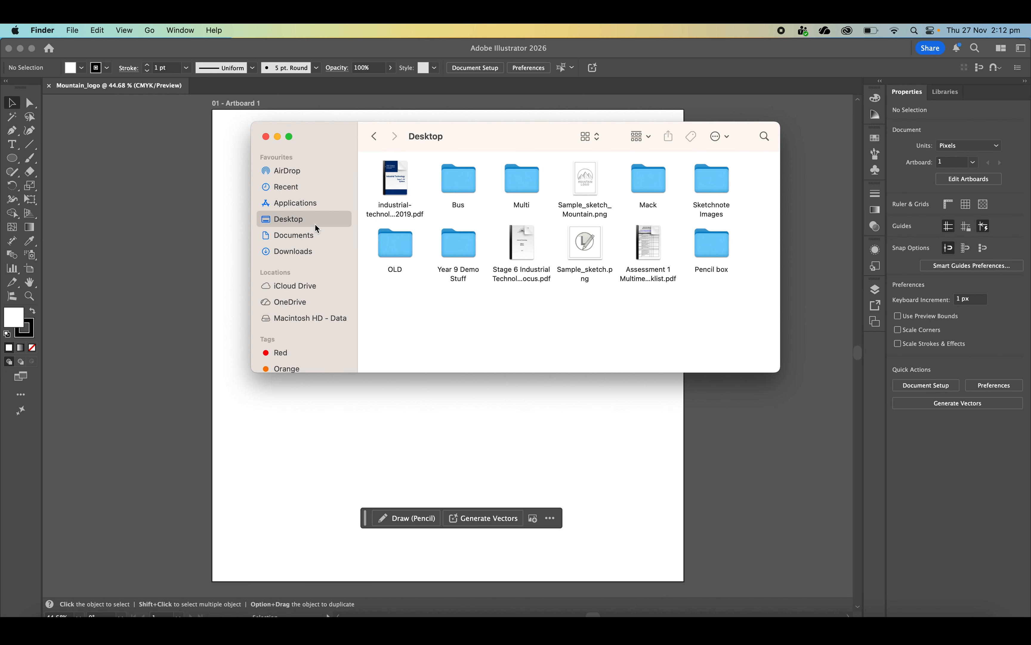
{"action": "left_click_drag", "start_coordinate": [471, 145], "coordinate": [684, 151]}
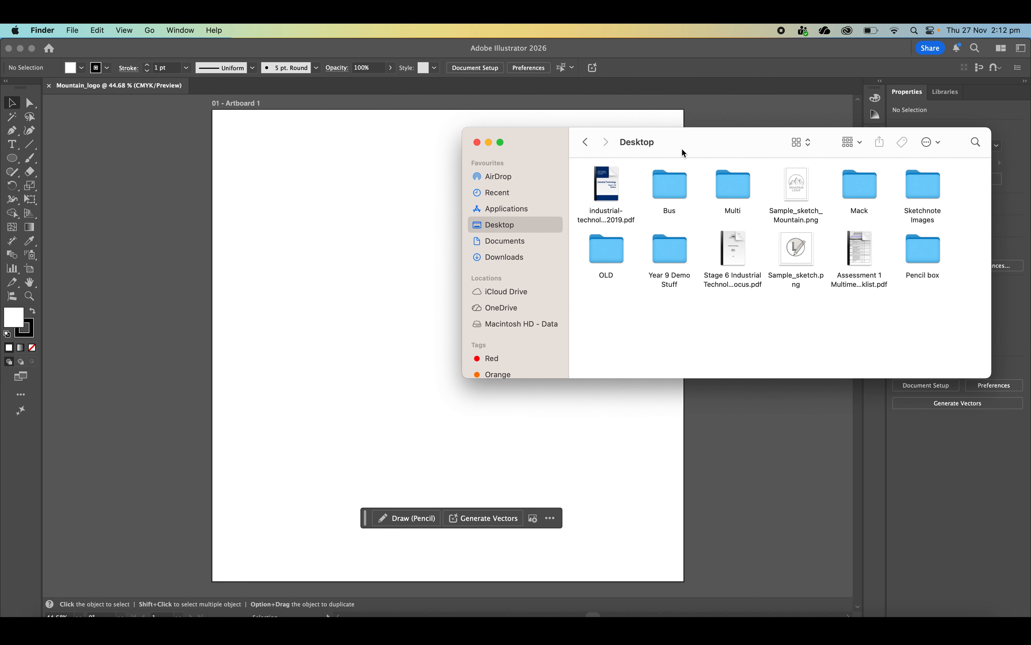
{"action": "left_click", "coordinate": [805, 219]}
{"action": "left_click_drag", "start_coordinate": [801, 219], "coordinate": [390, 253]}
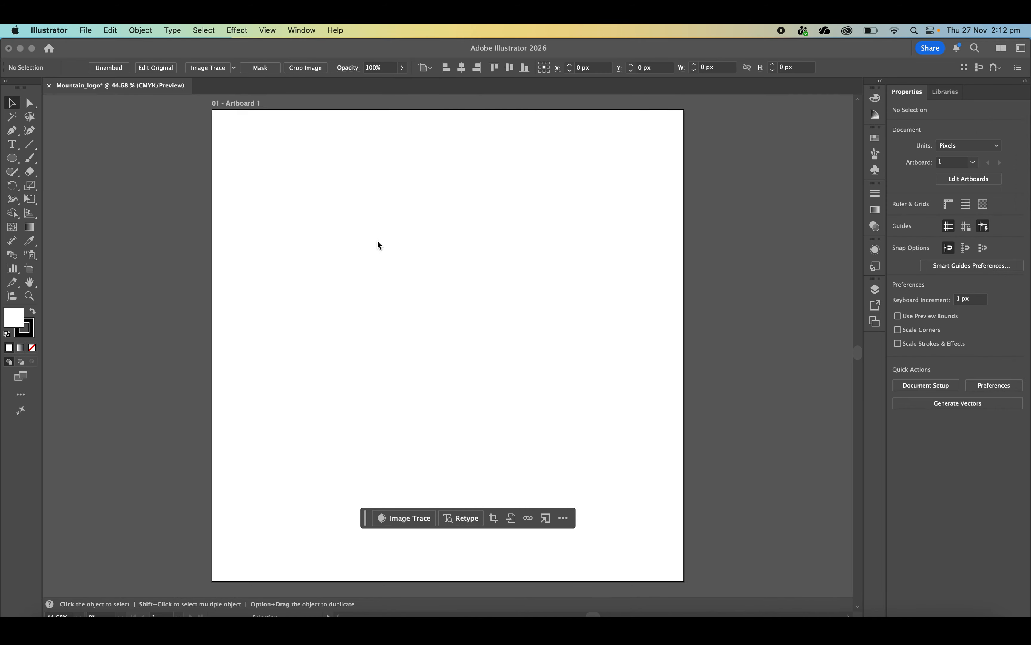
Scale the mountain sketch down proportionally to about 729 by 1094 px and centre it on the artboard
{"action": "scroll", "coordinate": [393, 241], "scroll_direction": "down", "scroll_amount": 5}
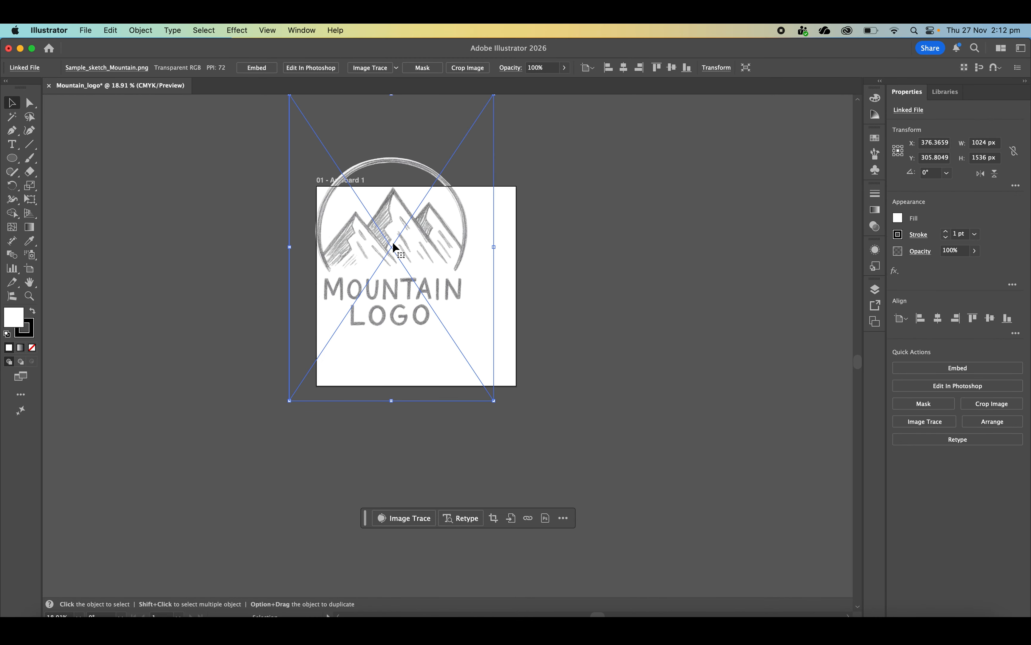
{"action": "scroll", "coordinate": [342, 188], "scroll_direction": "up", "scroll_amount": 1}
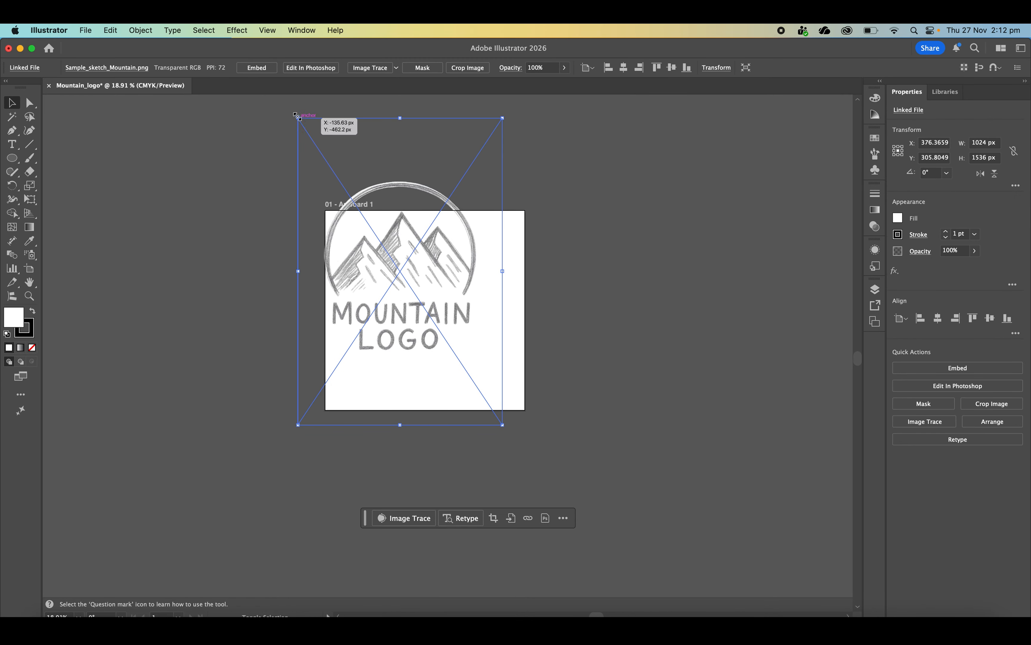
{"action": "left_click_drag", "start_coordinate": [300, 121], "coordinate": [358, 194]}
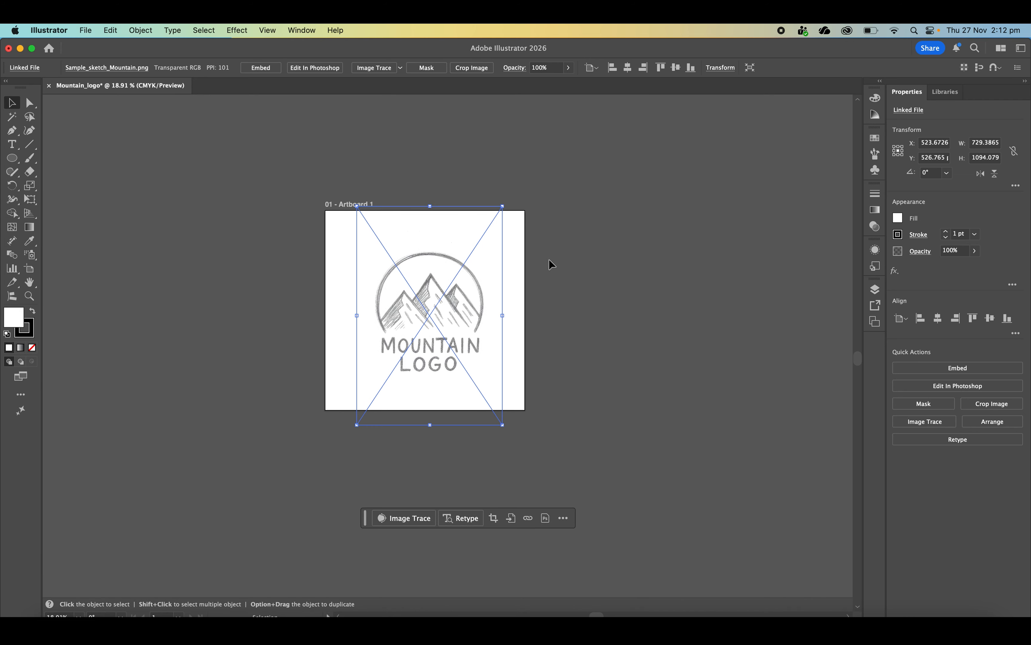
{"action": "left_click", "coordinate": [589, 280]}
{"action": "scroll", "coordinate": [589, 280], "scroll_direction": "up", "scroll_amount": 3}
{"action": "left_click", "coordinate": [490, 281]}
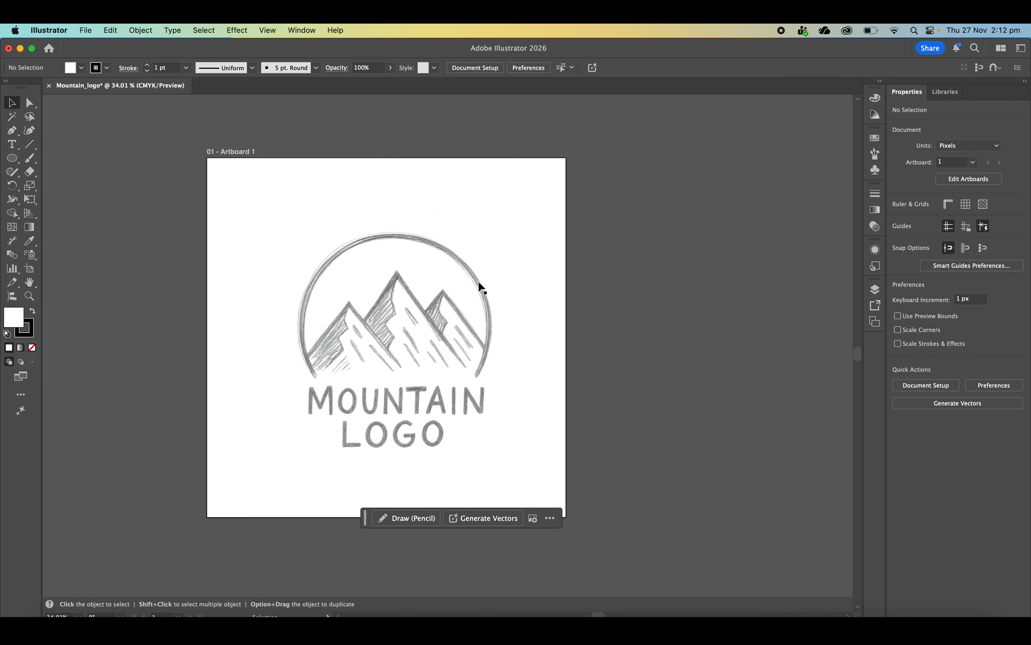
{"action": "left_click_drag", "start_coordinate": [453, 281], "coordinate": [444, 267]}
{"action": "left_click", "coordinate": [533, 230]}
{"action": "scroll", "coordinate": [533, 230], "scroll_direction": "up", "scroll_amount": 4}
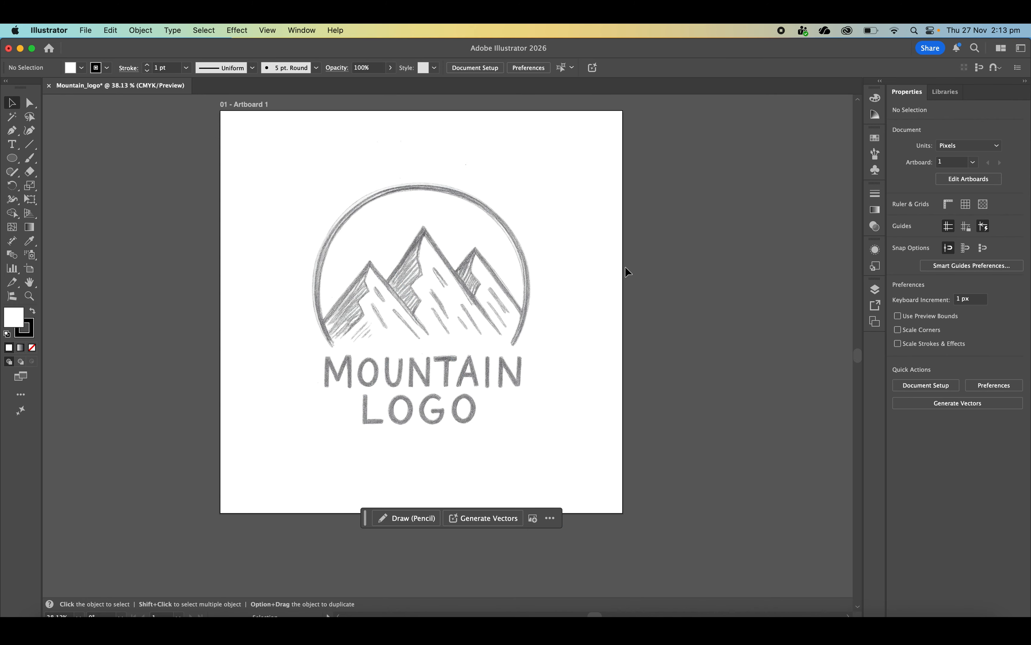
Rename the sketch's layer to Reference and make it a template layer
{"action": "left_click", "coordinate": [877, 297]}
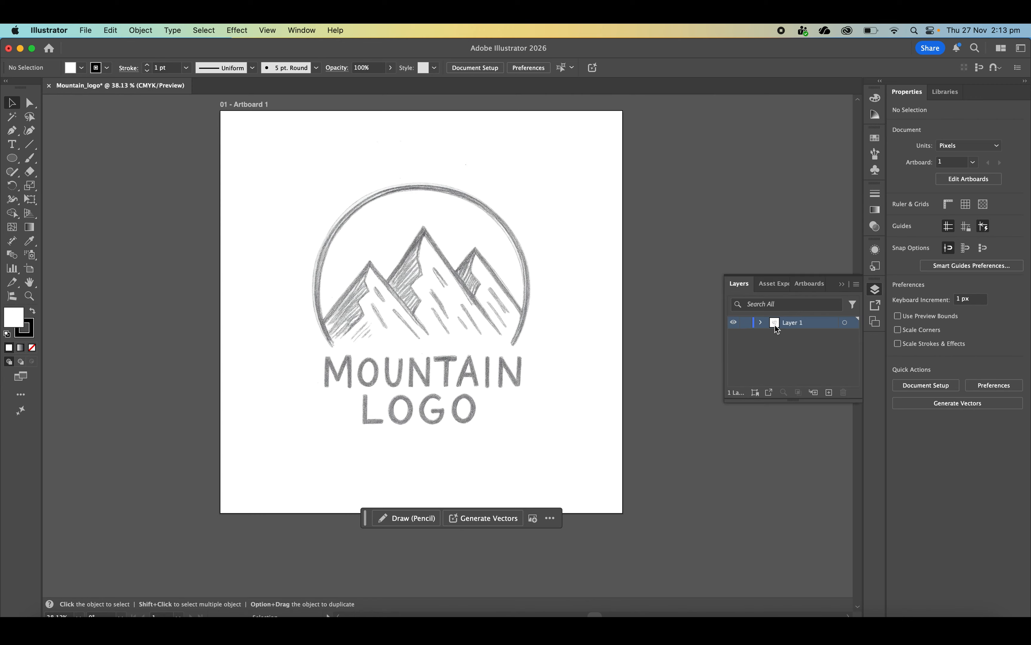
{"action": "double_click", "coordinate": [778, 328]}
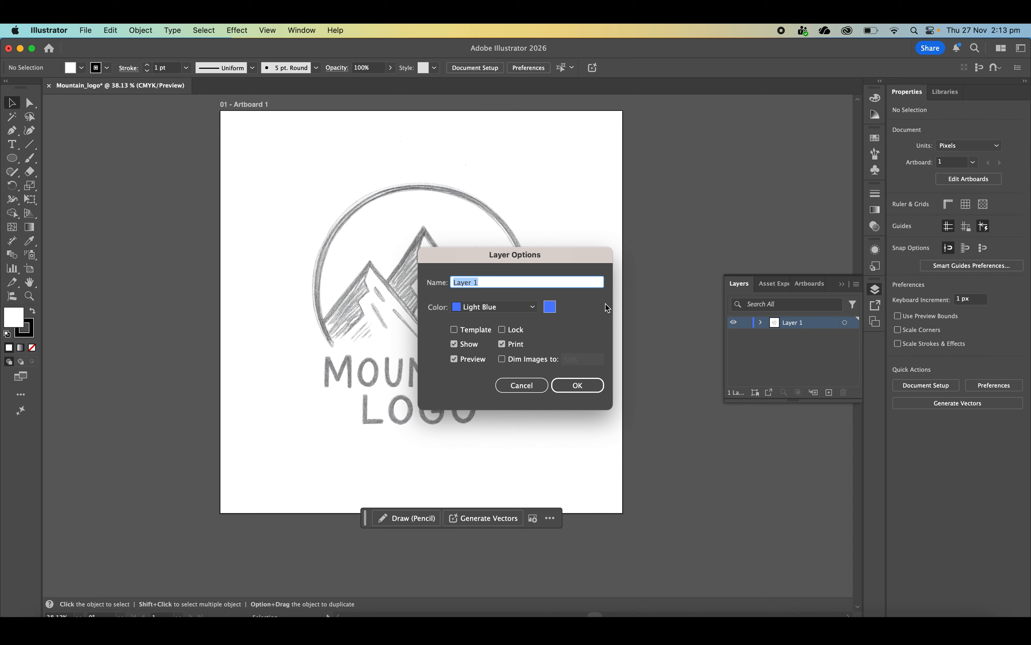
{"action": "type", "text": "Re"}
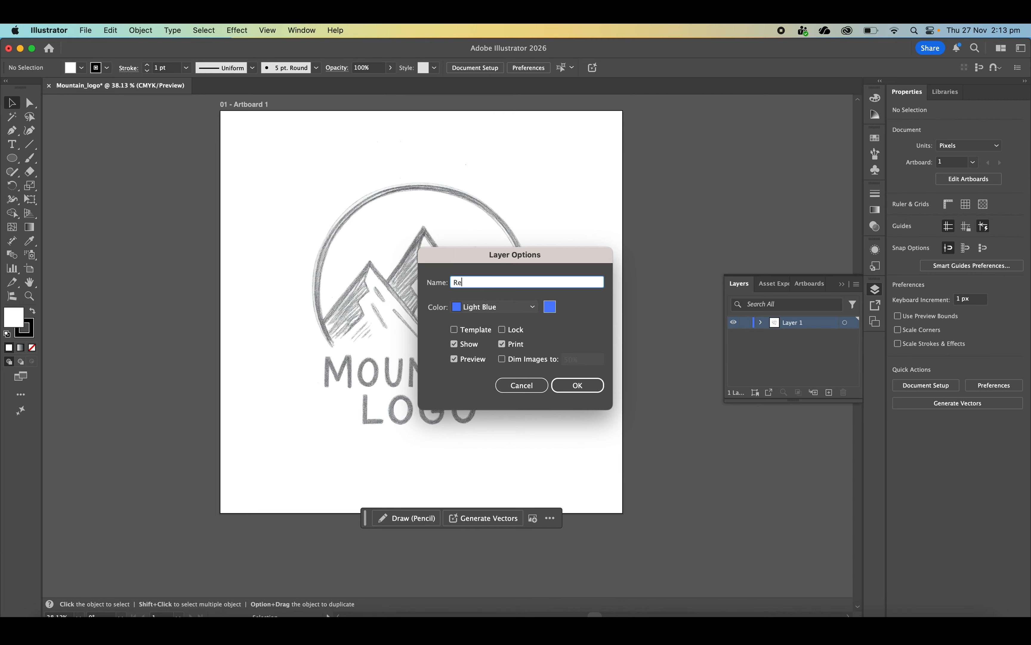
{"action": "type", "text": "ference"}
{"action": "left_click", "coordinate": [472, 332]}
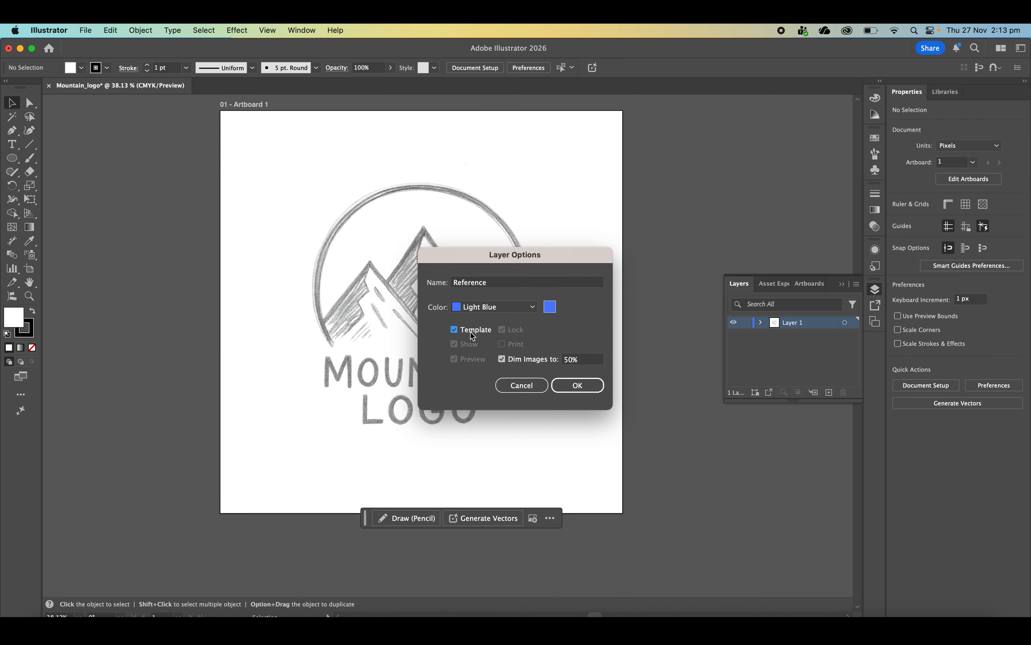
{"action": "left_click", "coordinate": [560, 386]}
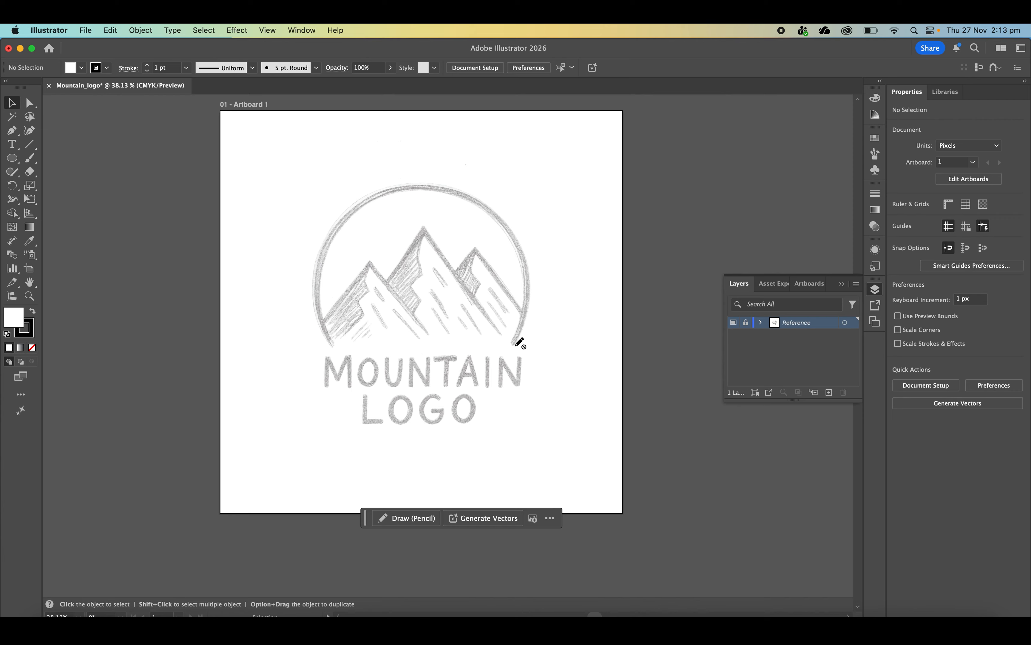
Add a new layer above the Reference layer and rename it
{"action": "left_click", "coordinate": [829, 392]}
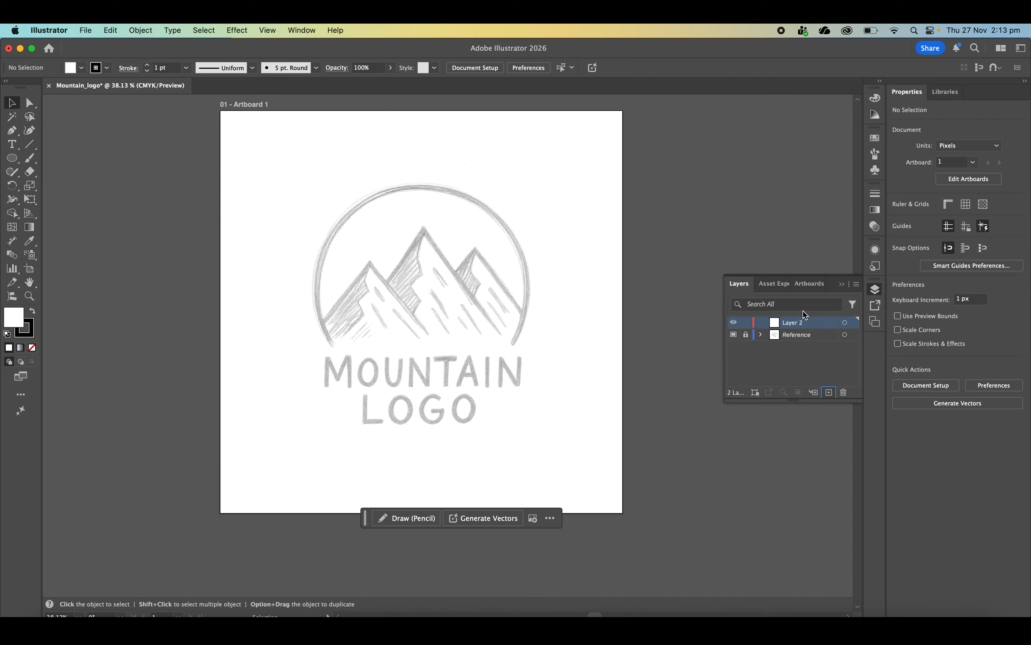
{"action": "double_click", "coordinate": [797, 327]}
{"action": "type", "text": "o"}
{"action": "key", "text": "Return"}
{"action": "left_click", "coordinate": [876, 289]}
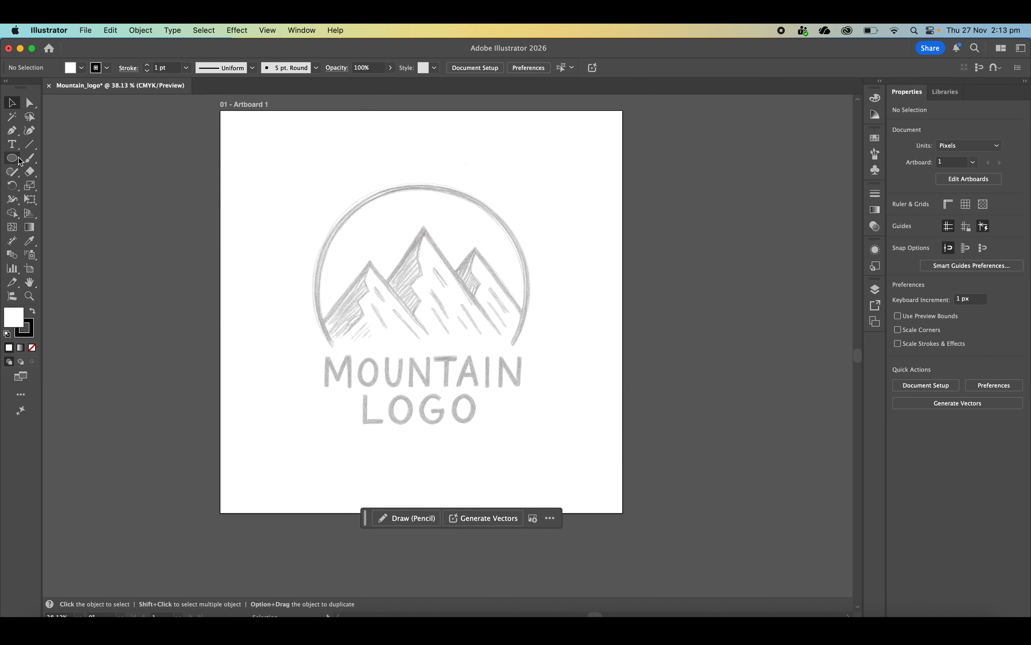
Draw an ellipse about 552 by 569 px over the sketched ring and centre it horizontally at X 500 px
{"action": "left_click_drag", "start_coordinate": [16, 162], "coordinate": [55, 185]}
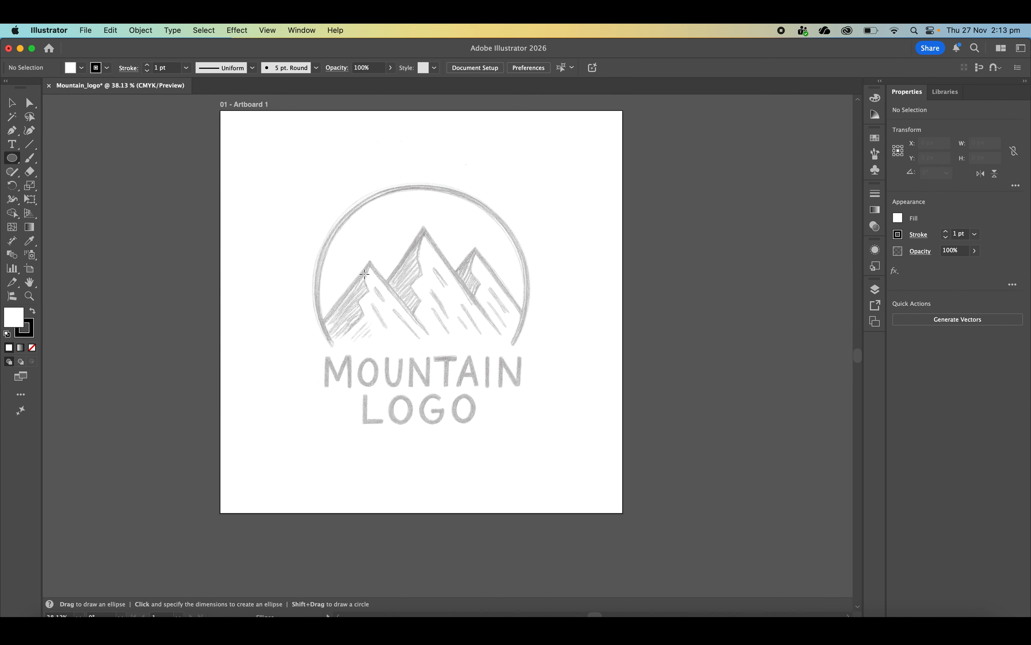
{"action": "mouse_move", "coordinate": [306, 187]}
{"action": "left_mouse_down"}
{"action": "mouse_move", "coordinate": [405, 305]}
{"action": "mouse_move", "coordinate": [528, 417]}
{"action": "left_mouse_up"}
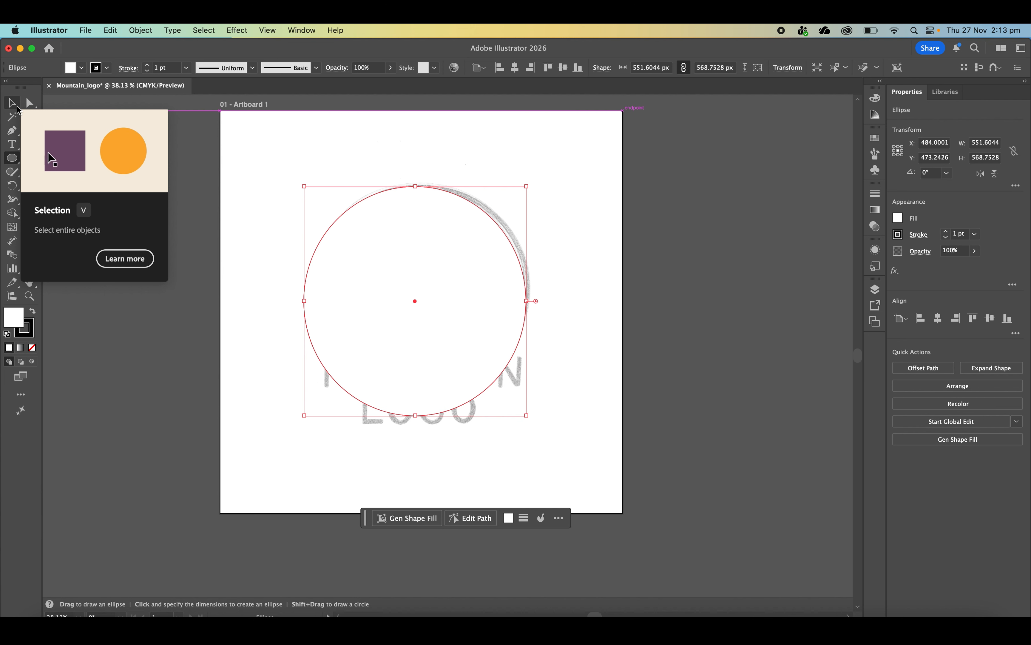
{"action": "left_click", "coordinate": [18, 110]}
{"action": "left_click_drag", "start_coordinate": [468, 290], "coordinate": [473, 289]}
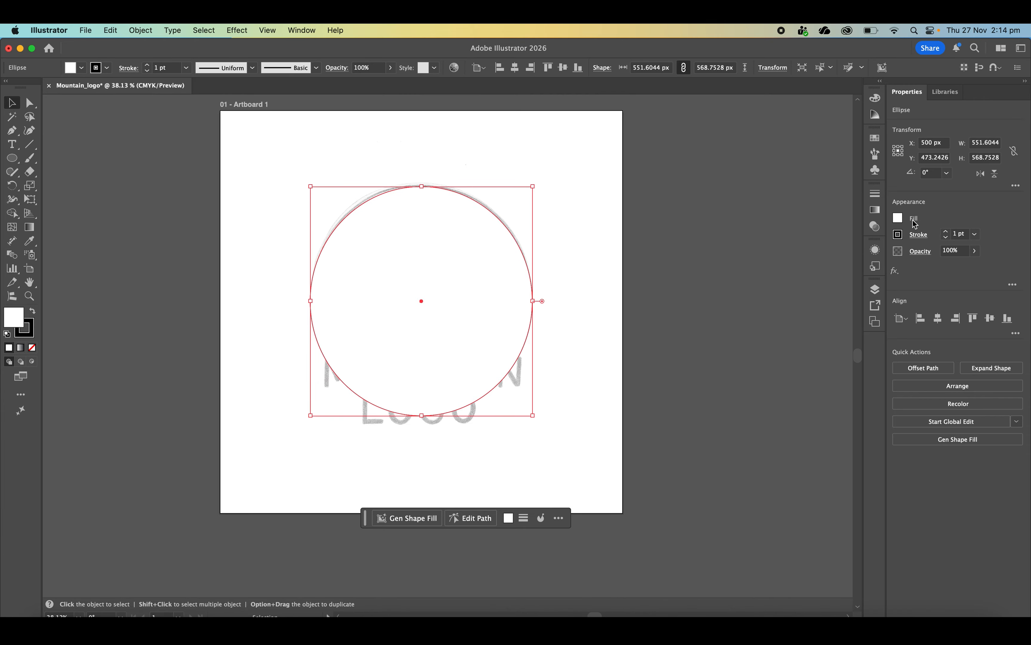
Remove the ellipse's fill and set its stroke weight to 10 pt
{"action": "left_click", "coordinate": [898, 218]}
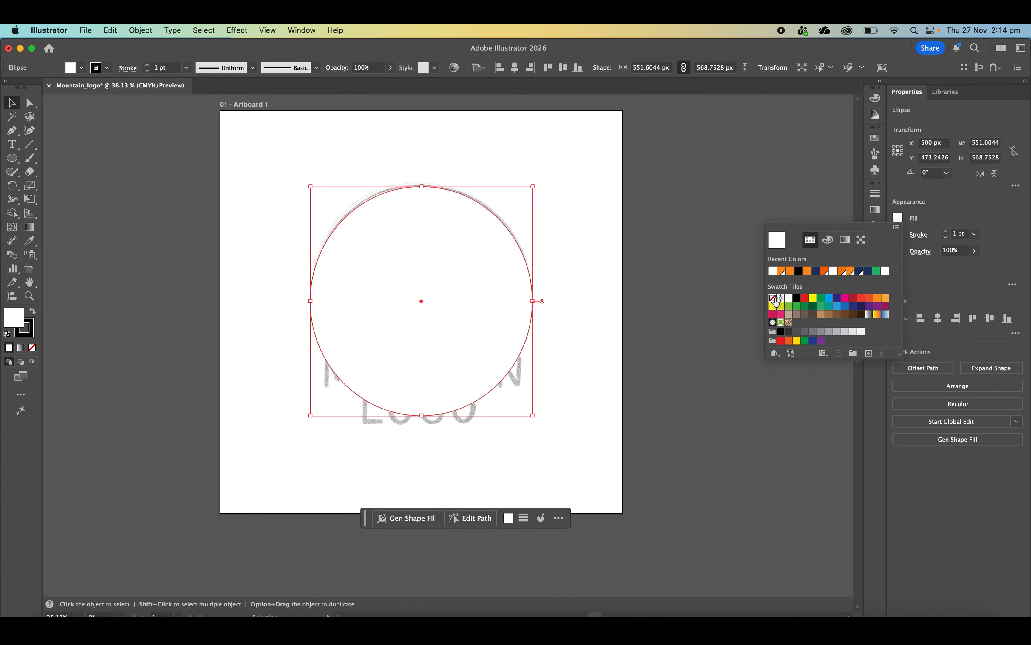
{"action": "left_click", "coordinate": [773, 298]}
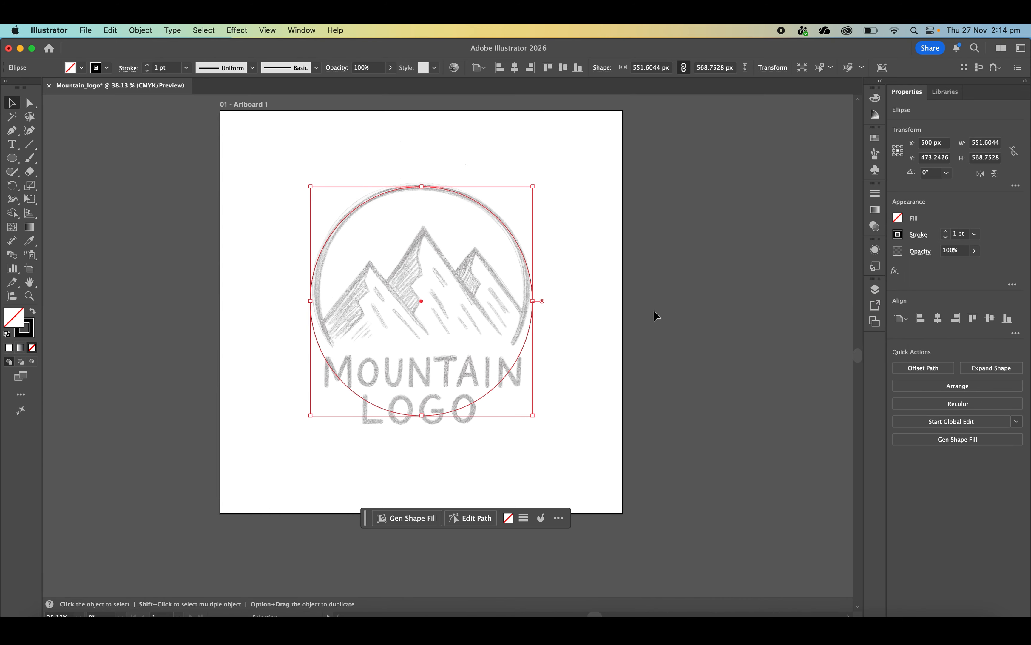
{"action": "left_click", "coordinate": [951, 234]}
{"action": "left_click", "coordinate": [950, 234]}
{"action": "left_click", "coordinate": [951, 234]}
{"action": "left_click", "coordinate": [951, 234]}
{"action": "left_click", "coordinate": [951, 234]}
{"action": "left_click", "coordinate": [951, 234]}
{"action": "left_click", "coordinate": [951, 234]}
{"action": "left_click", "coordinate": [951, 234]}
{"action": "left_click", "coordinate": [951, 234]}
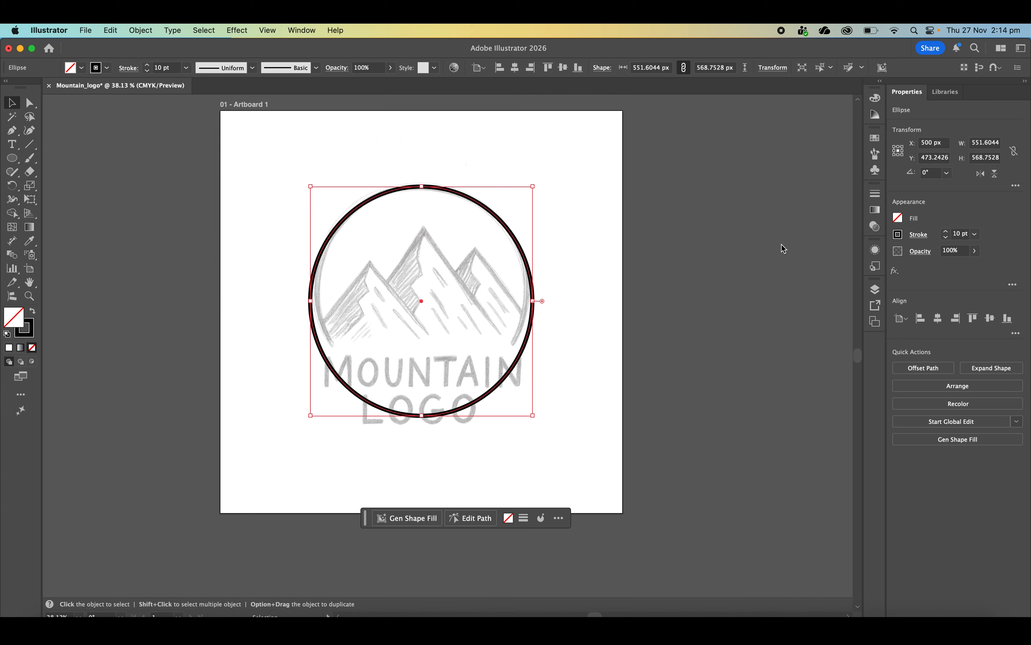
{"action": "left_click", "coordinate": [550, 355]}
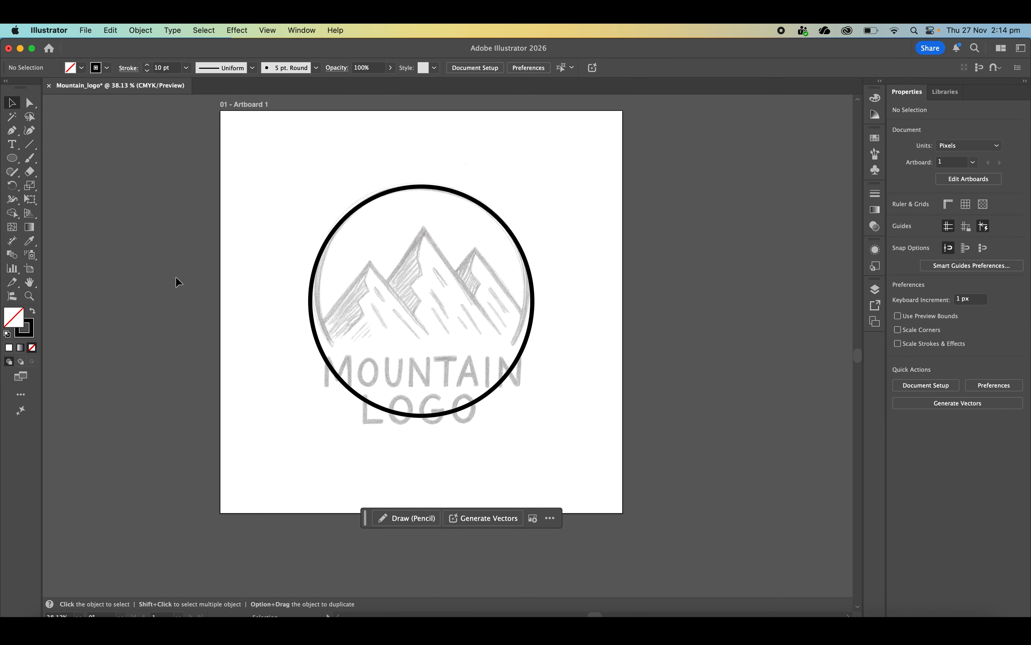
Delete the ellipse's bottom anchor point with Direct Selection to leave an open arch above the mountains
{"action": "left_click", "coordinate": [31, 102]}
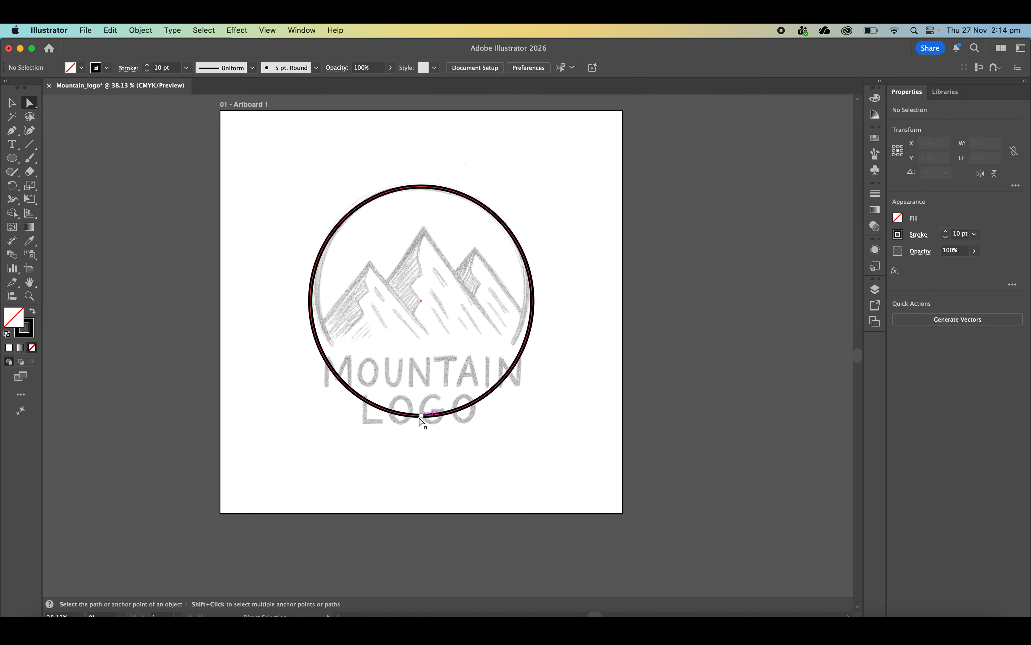
{"action": "left_click", "coordinate": [421, 416]}
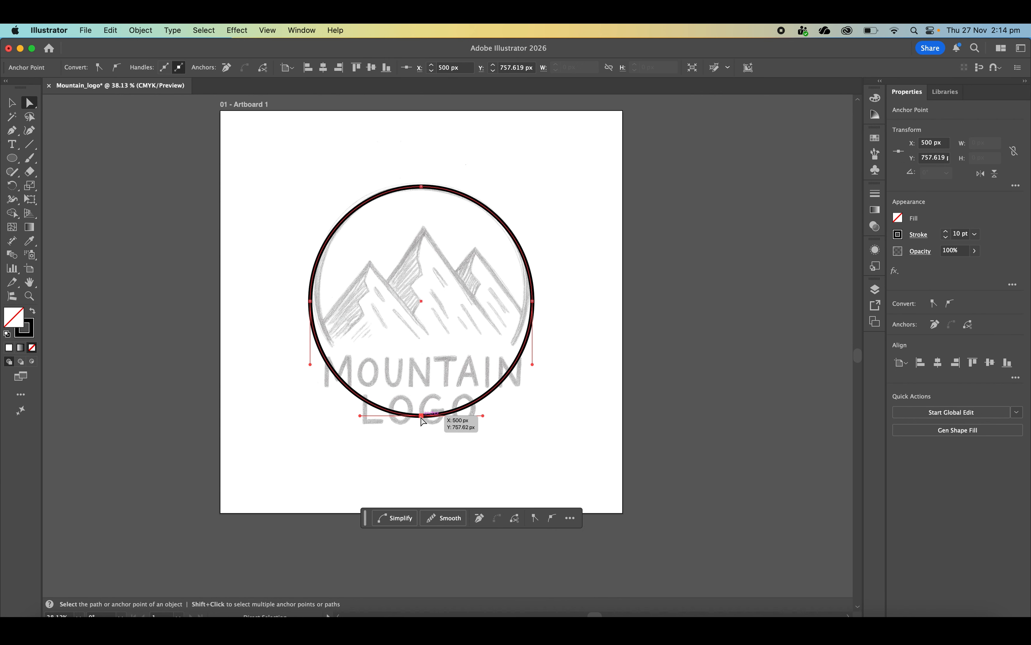
{"action": "key", "text": "Delete"}
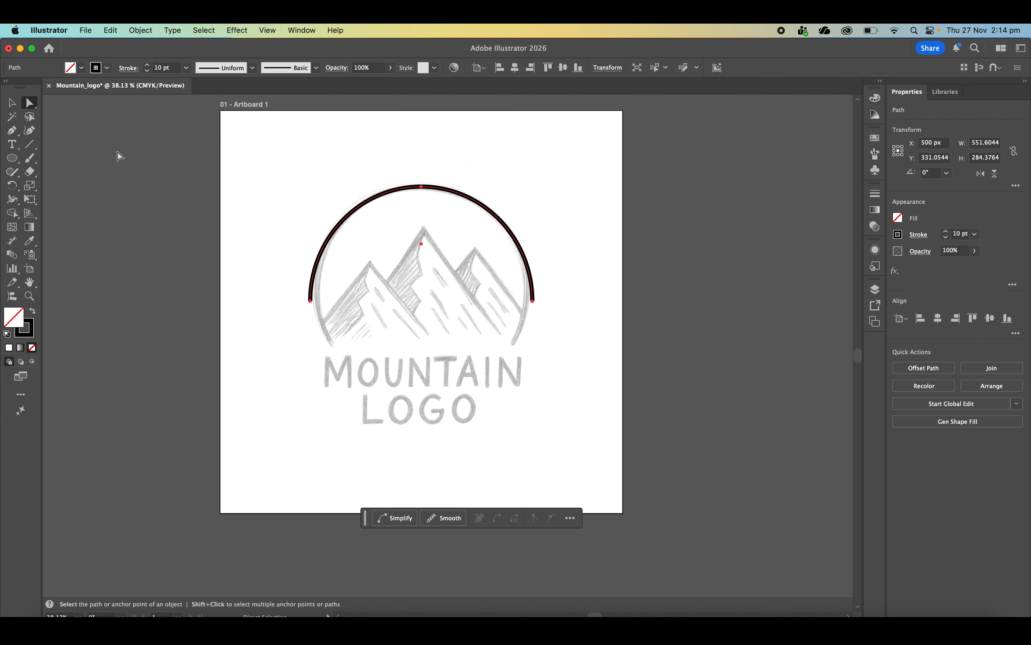
{"action": "scroll", "coordinate": [215, 307], "scroll_direction": "up", "scroll_amount": 3}
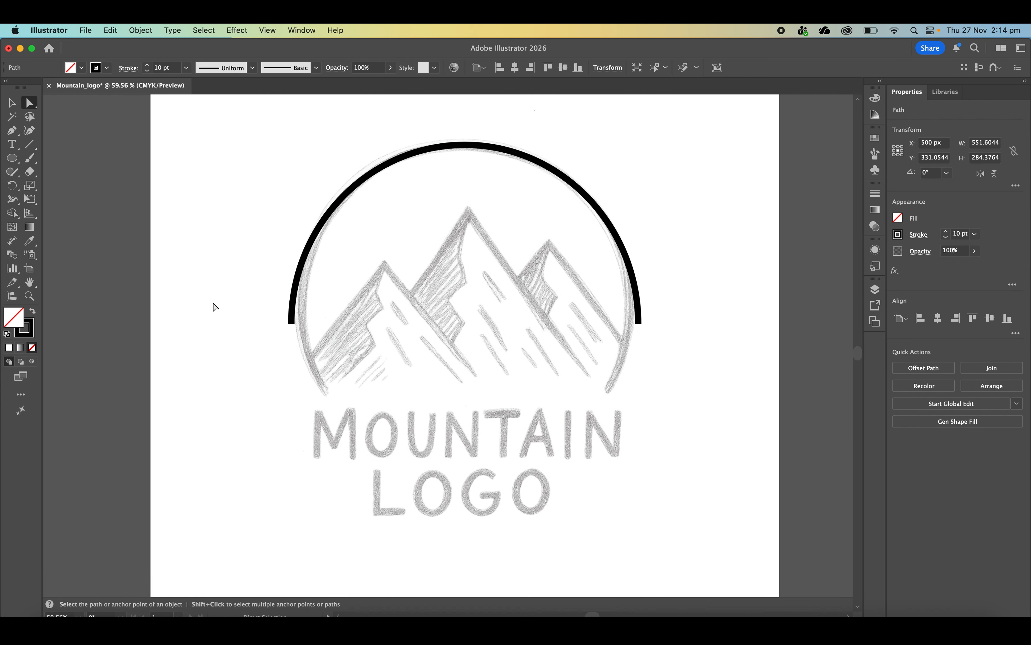
Move the arch's two open ends inward to the sketched ring's ends and angle their handles so the curve follows the sketch
{"action": "left_click_drag", "start_coordinate": [291, 324], "coordinate": [325, 391]}
{"action": "key", "text": "super+z"}
{"action": "left_click_drag", "start_coordinate": [641, 325], "coordinate": [610, 391]}
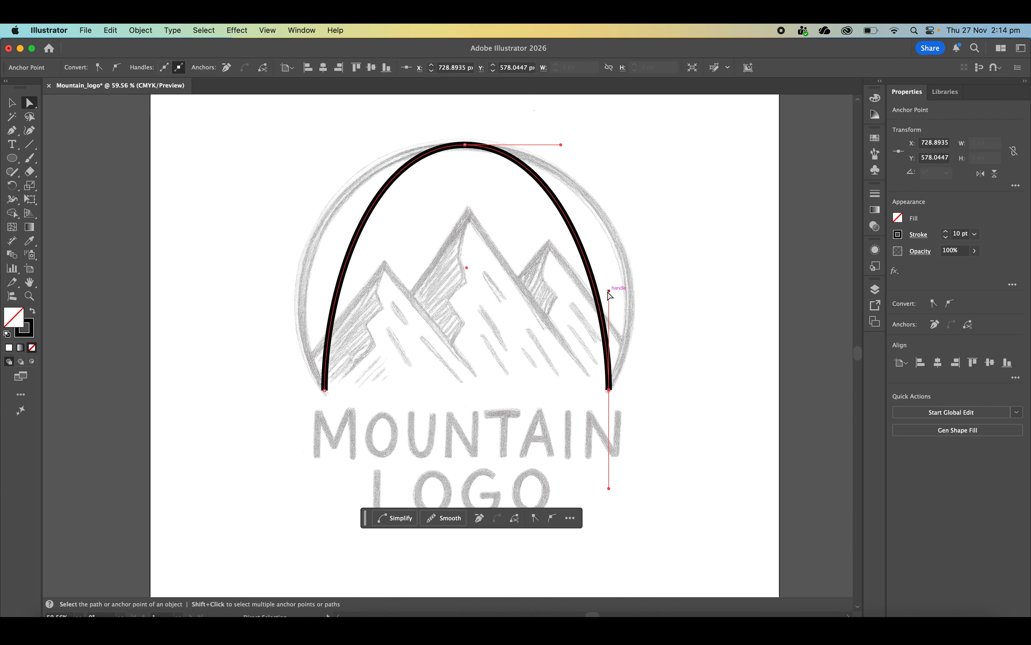
{"action": "left_click_drag", "start_coordinate": [609, 291], "coordinate": [674, 240]}
{"action": "left_click", "coordinate": [324, 390]}
{"action": "left_click_drag", "start_coordinate": [325, 291], "coordinate": [248, 244]}
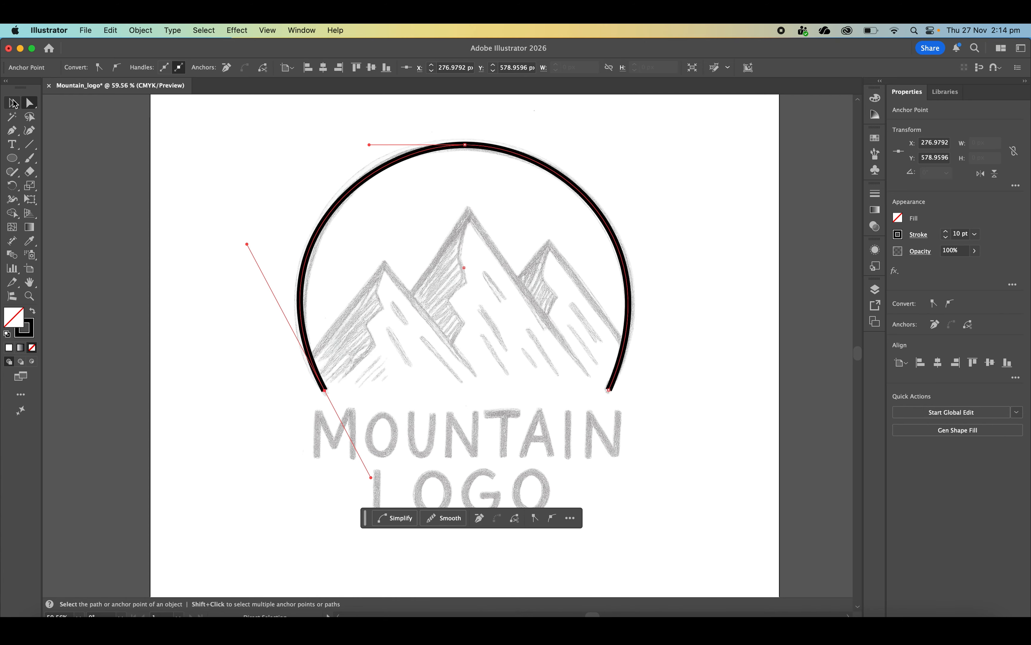
Give the arch's stroke a round cap
{"action": "left_click", "coordinate": [13, 103]}
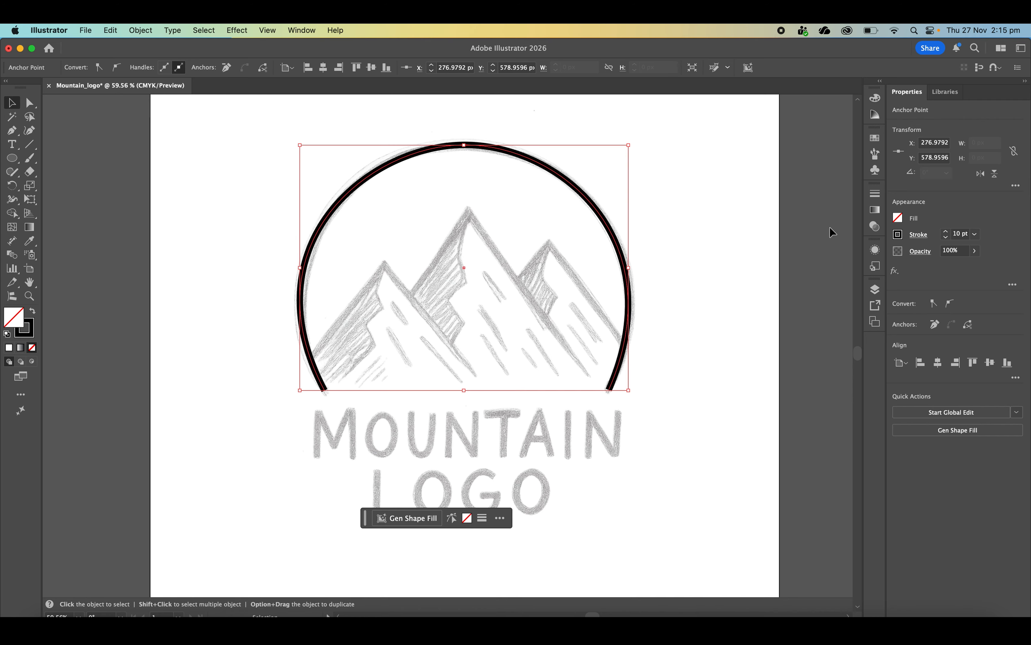
{"action": "left_click", "coordinate": [878, 197]}
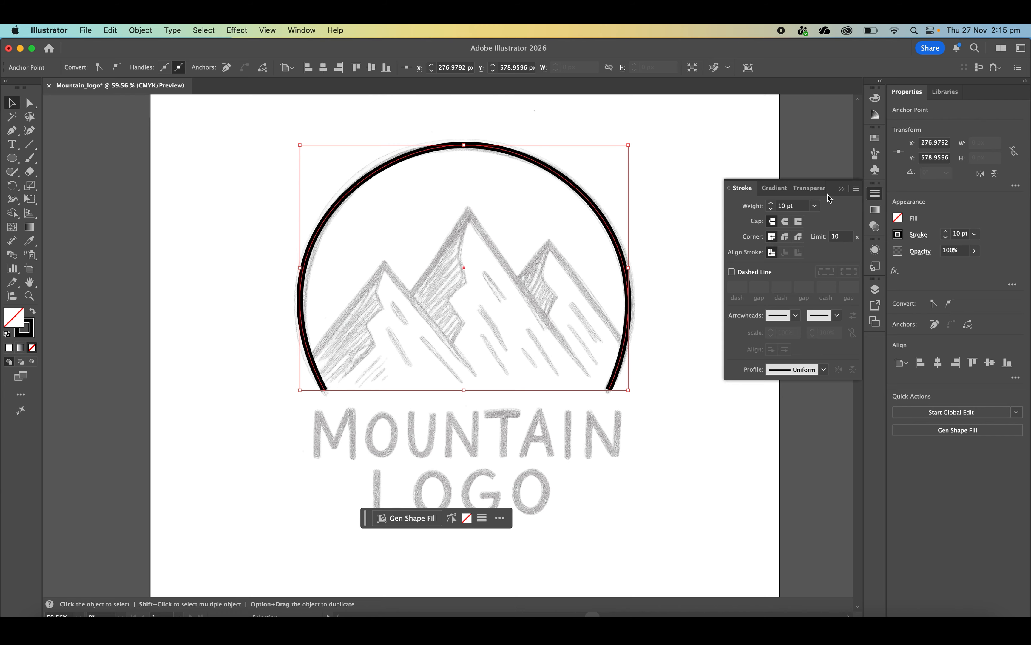
{"action": "left_click", "coordinate": [786, 221]}
{"action": "left_click", "coordinate": [683, 322]}
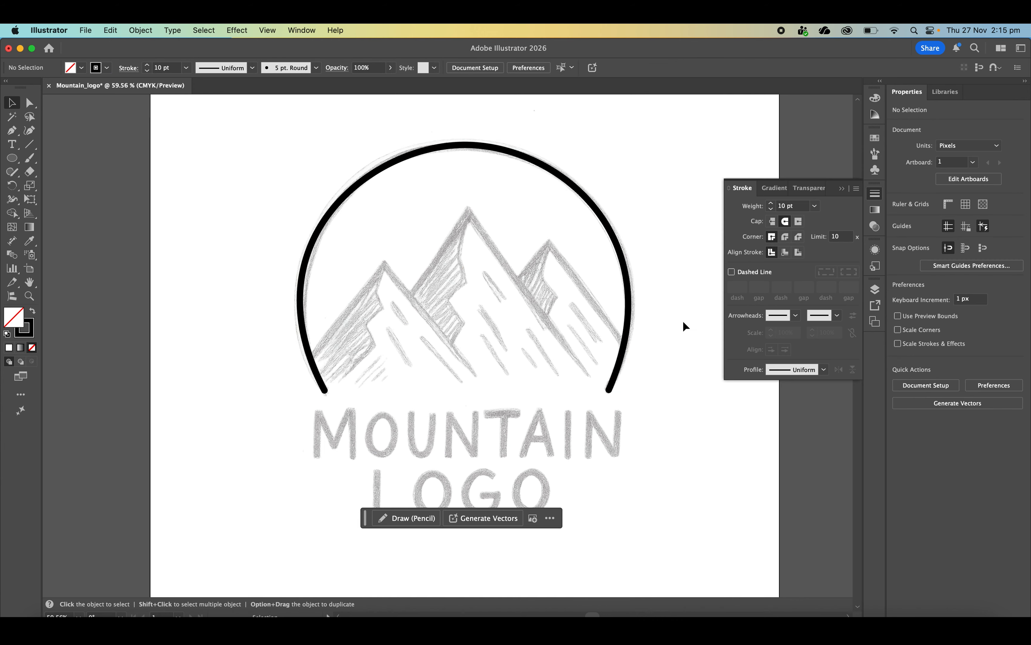
{"action": "left_click", "coordinate": [879, 195]}
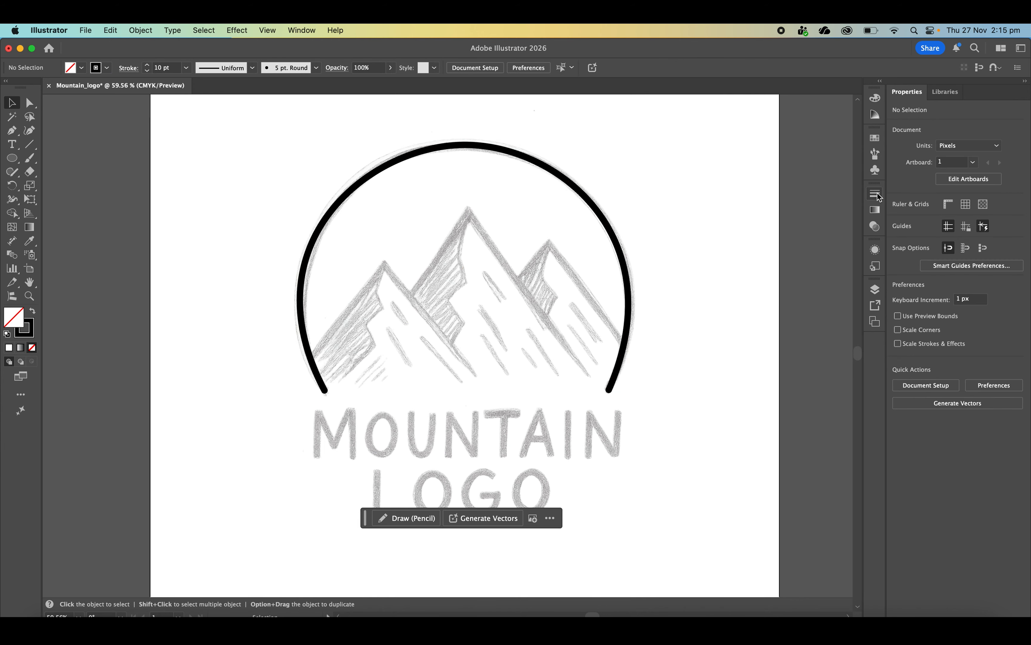
Add a new layer above the Outline layer and rename it Text
{"action": "scroll", "coordinate": [725, 386], "scroll_direction": "down", "scroll_amount": 2}
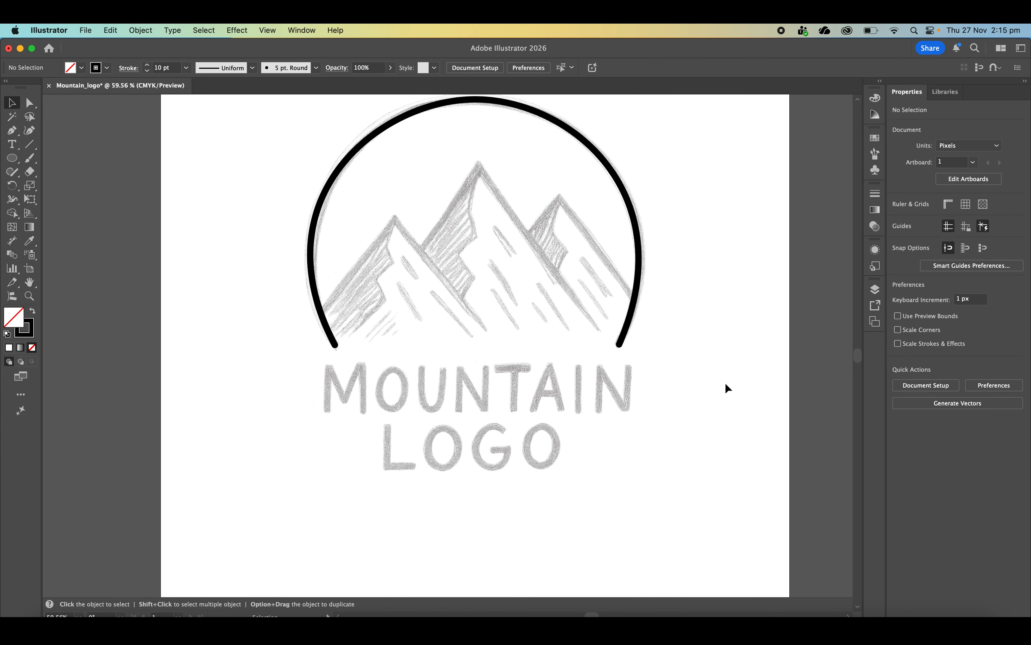
{"action": "scroll", "coordinate": [637, 380], "scroll_direction": "right", "scroll_amount": 1}
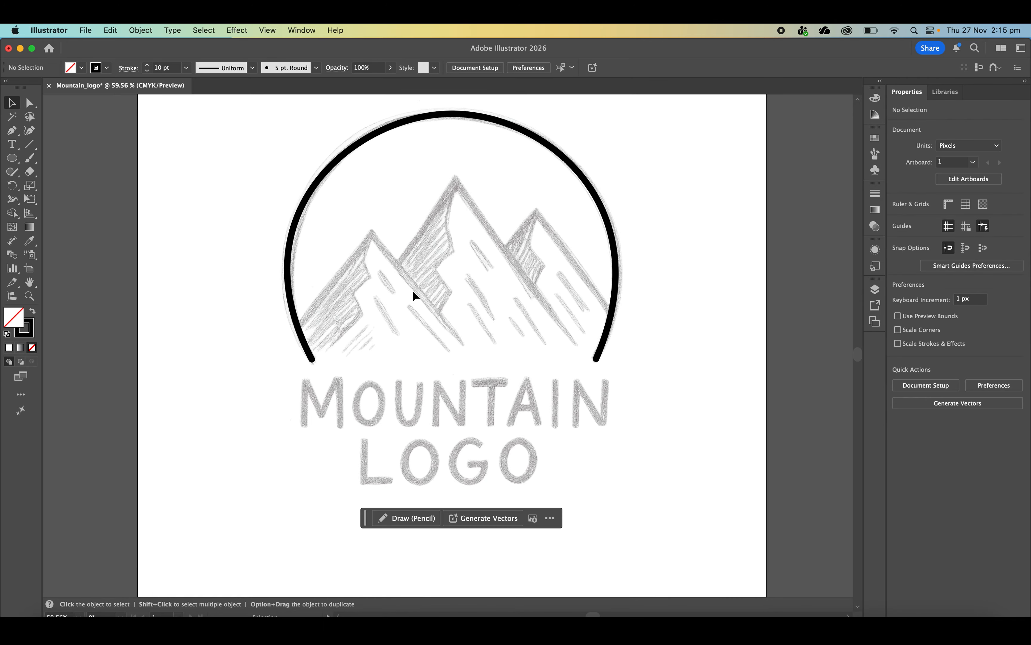
{"action": "left_click", "coordinate": [11, 145]}
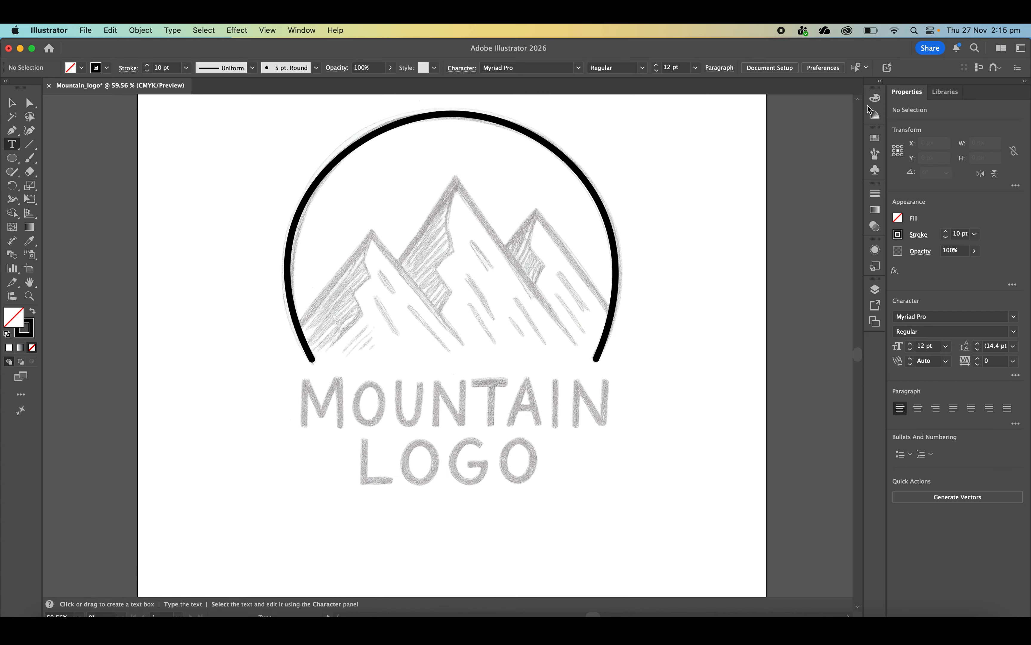
{"action": "left_click", "coordinate": [876, 290]}
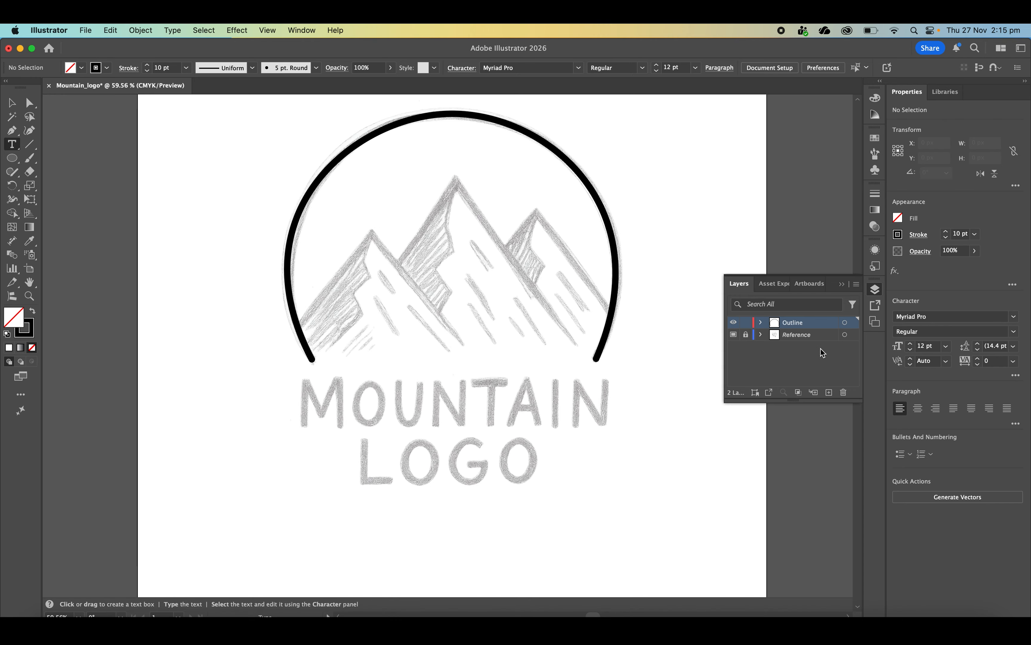
{"action": "left_click", "coordinate": [831, 394]}
{"action": "double_click", "coordinate": [791, 326]}
{"action": "type", "text": "Text"}
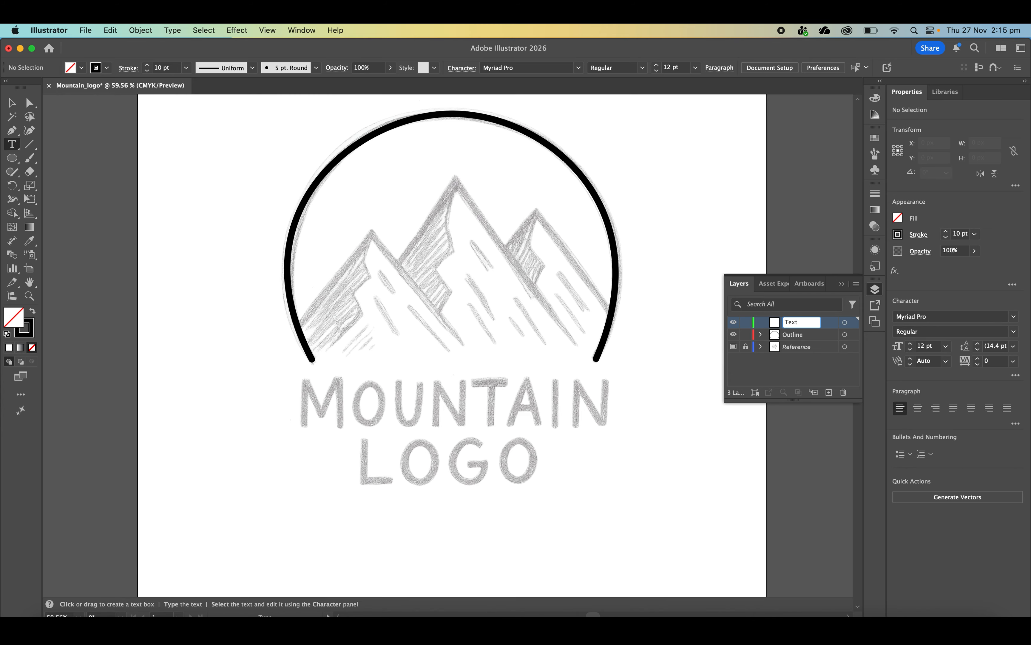
{"action": "key", "text": "Return"}
Create an area text frame about 499 by 180 px over the sketched lettering, reading MOUNTAIN LOGO on two centred lines
{"action": "left_click_drag", "start_coordinate": [297, 378], "coordinate": [611, 491]}
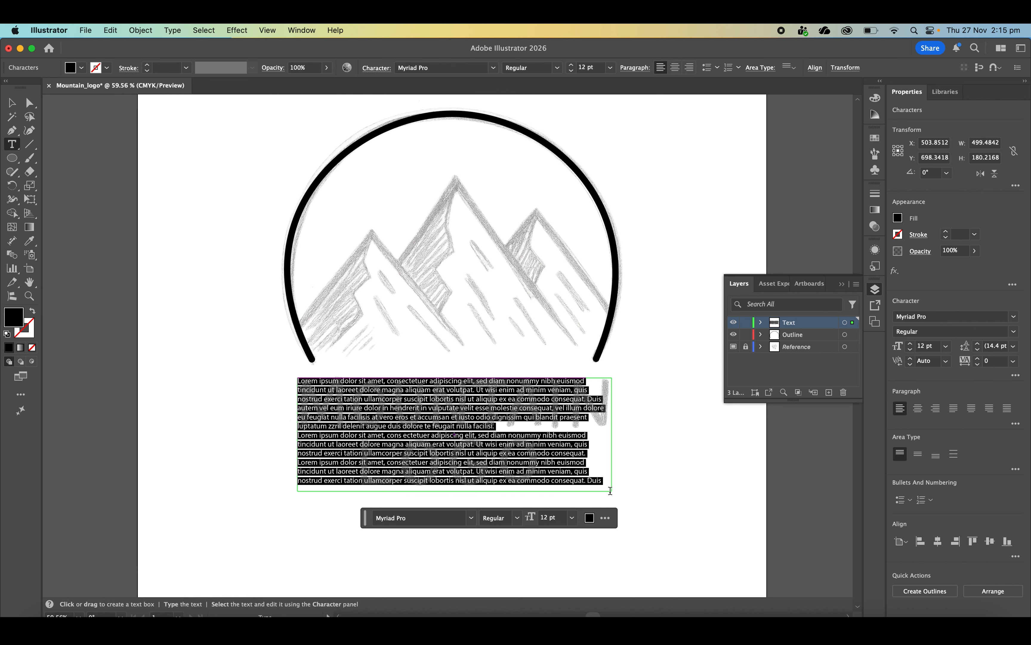
{"action": "type", "text": "MOUNTAIN"}
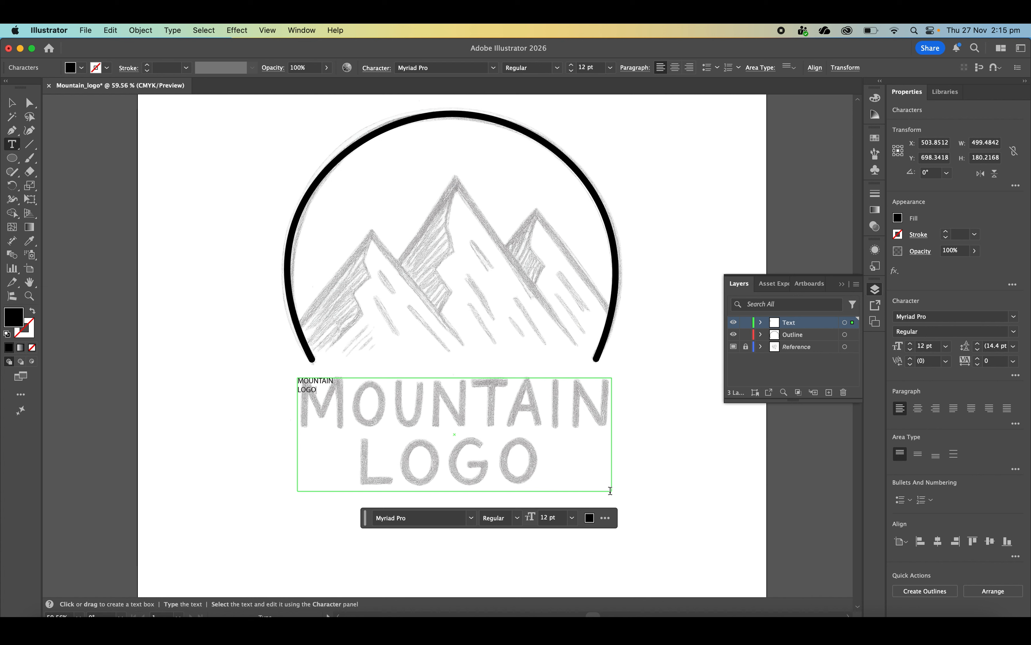
{"action": "key", "text": "super+a"}
{"action": "left_click", "coordinate": [919, 410]}
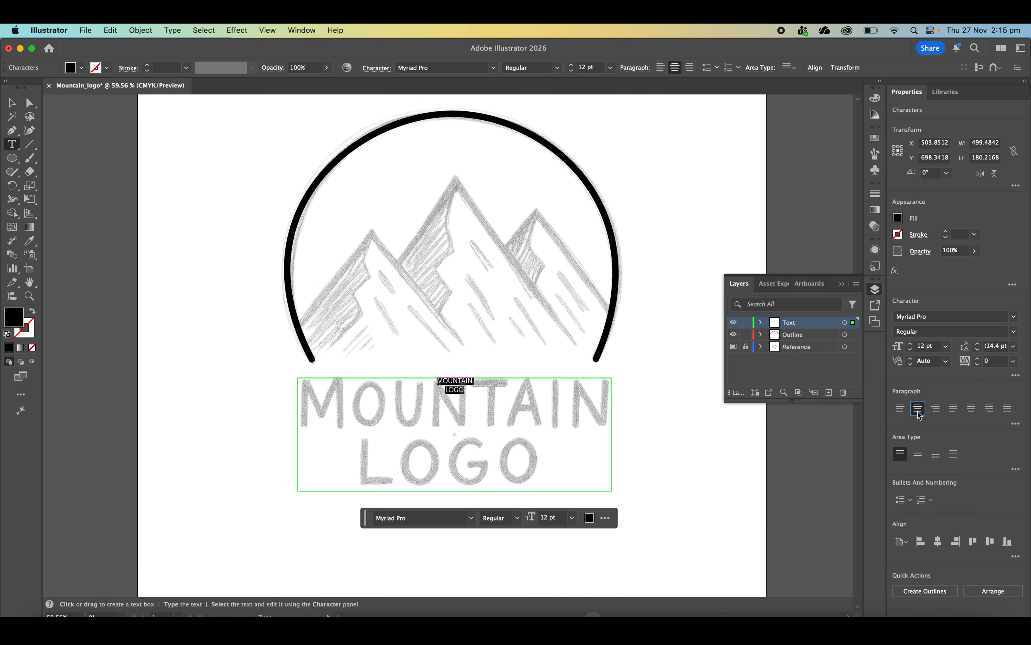
Set the MOUNTAIN LOGO text's font to Skia and its size to 85 pt
{"action": "left_click", "coordinate": [1015, 316]}
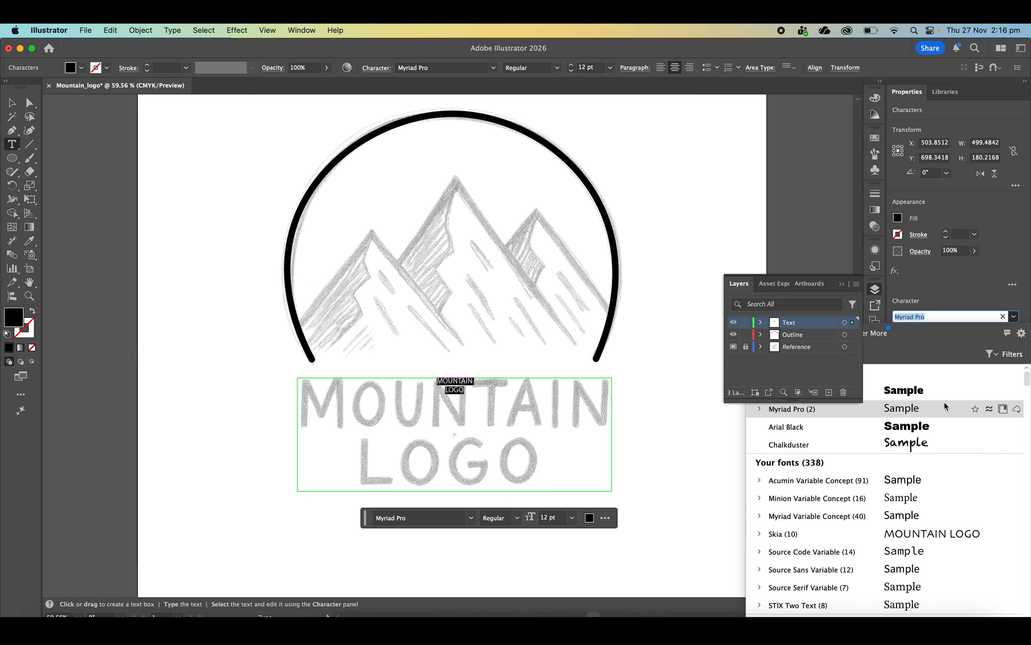
{"action": "left_click", "coordinate": [930, 535]}
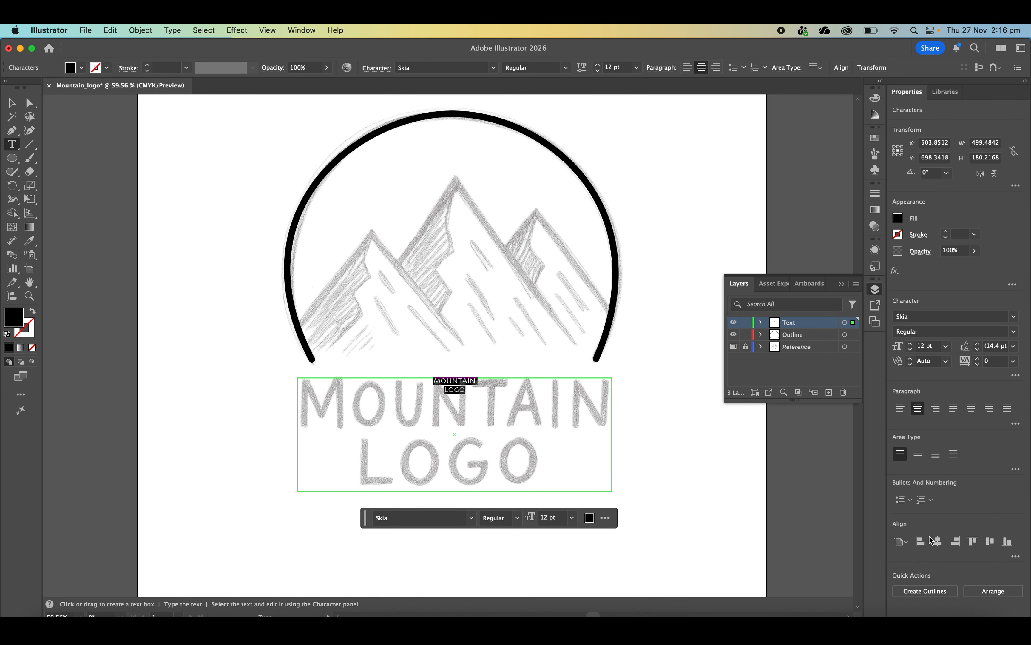
{"action": "left_click_drag", "start_coordinate": [914, 343], "coordinate": [914, 343]}
{"action": "left_click", "coordinate": [925, 348]}
{"action": "type", "text": "100"}
{"action": "key", "text": "BackSpace"}
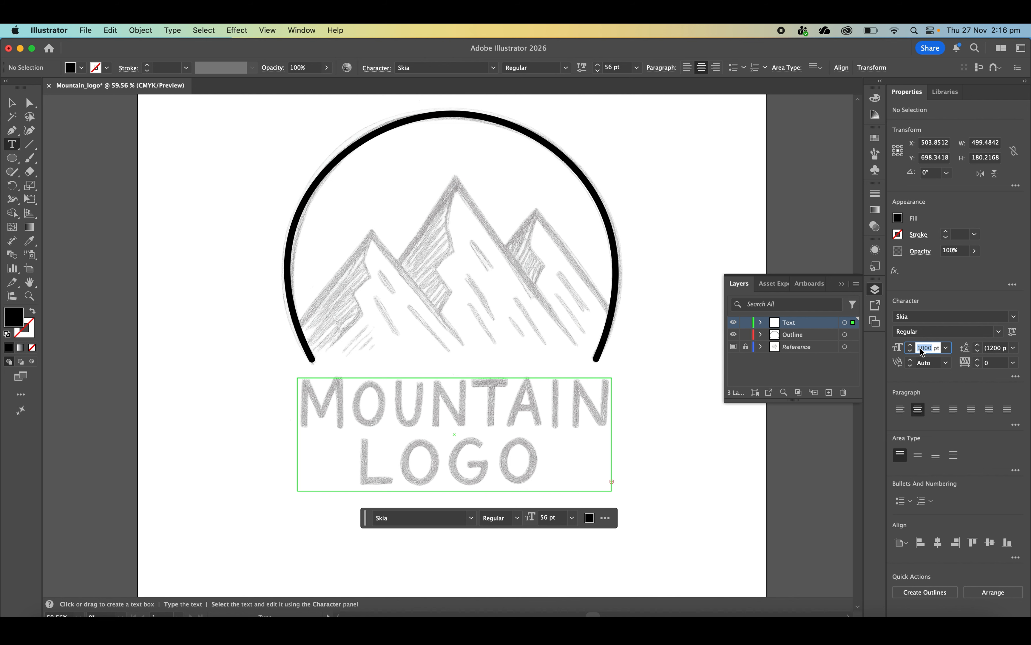
{"action": "key", "text": "Return"}
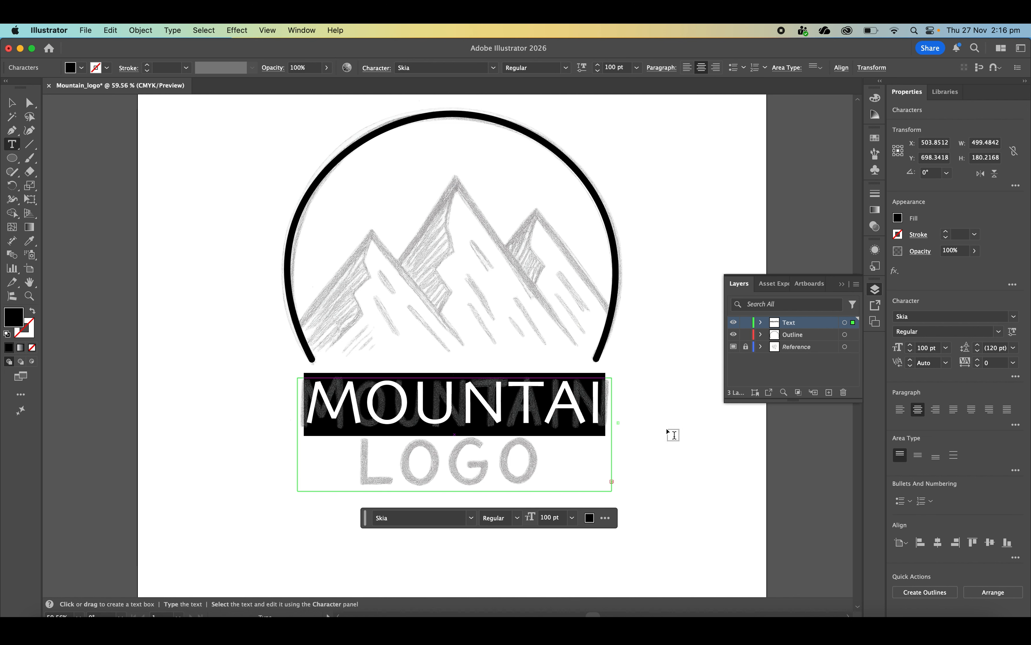
{"action": "left_click_drag", "start_coordinate": [913, 352], "coordinate": [914, 353]}
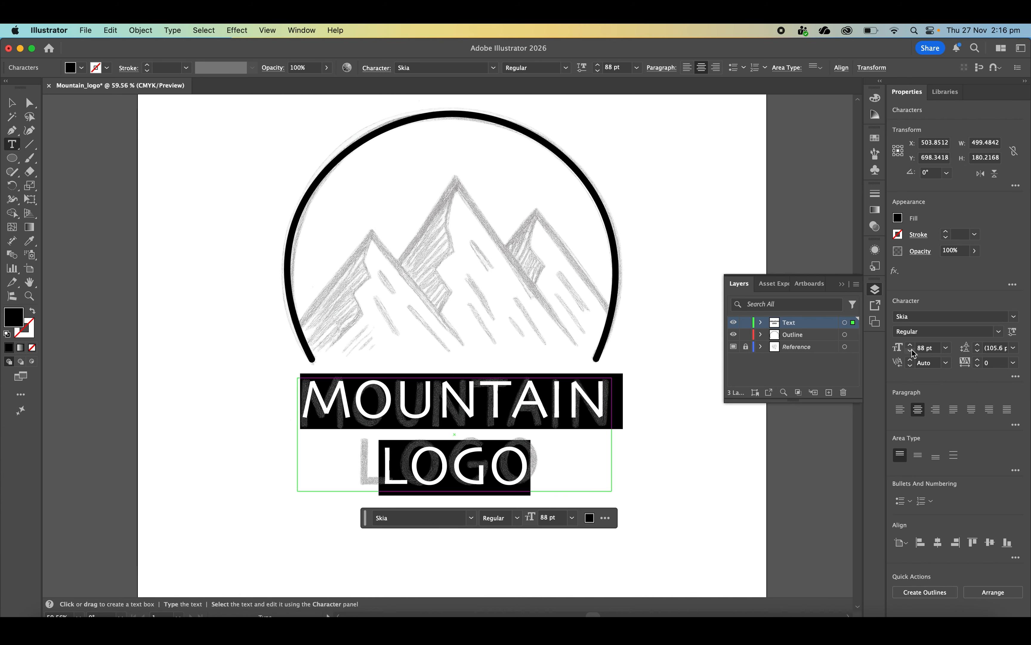
{"action": "left_click", "coordinate": [914, 353]}
{"action": "left_click", "coordinate": [913, 352]}
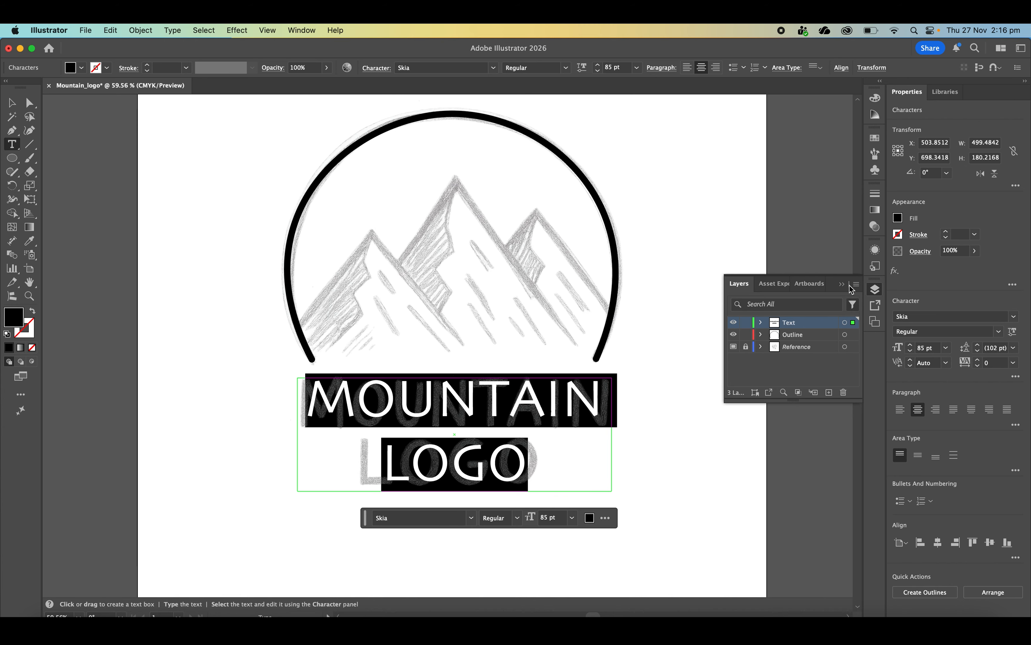
{"action": "key", "text": "Escape"}
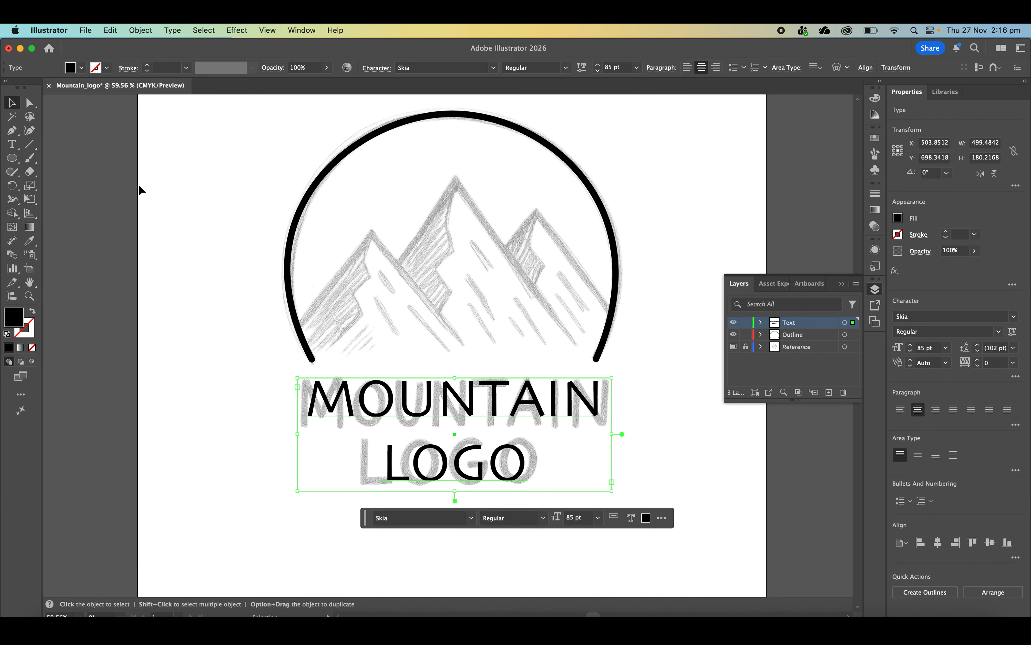
Hide the Reference layer to check the arch and lettering on their own, and show it again
{"action": "left_click", "coordinate": [198, 296]}
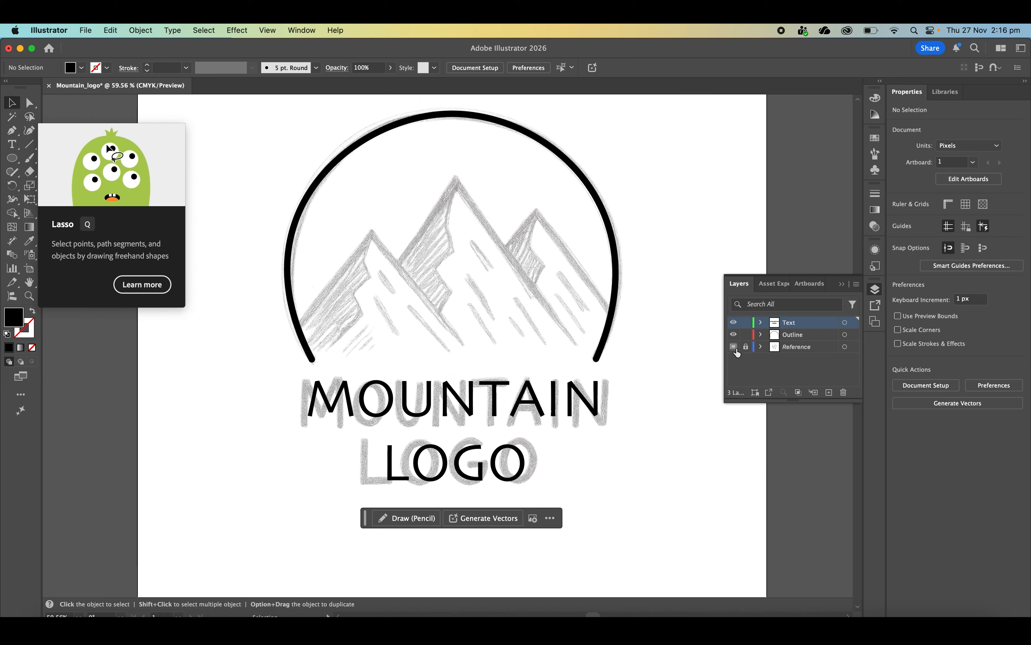
{"action": "left_click", "coordinate": [735, 347]}
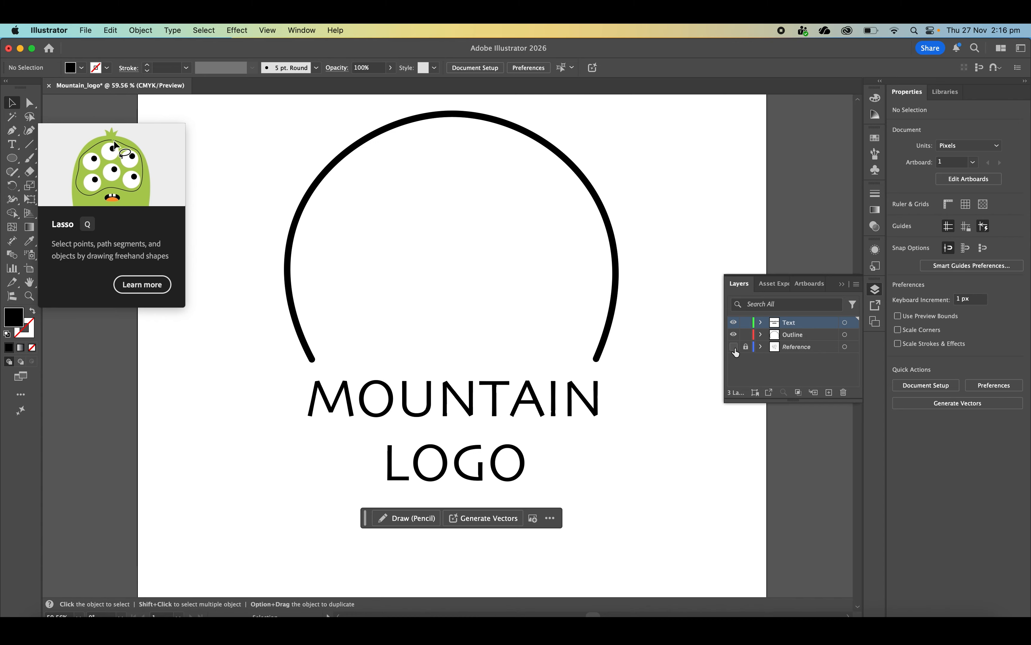
{"action": "left_click", "coordinate": [734, 346]}
Change the whole MOUNTAIN LOGO text to the Bold style of Skia
{"action": "double_click", "coordinate": [496, 422]}
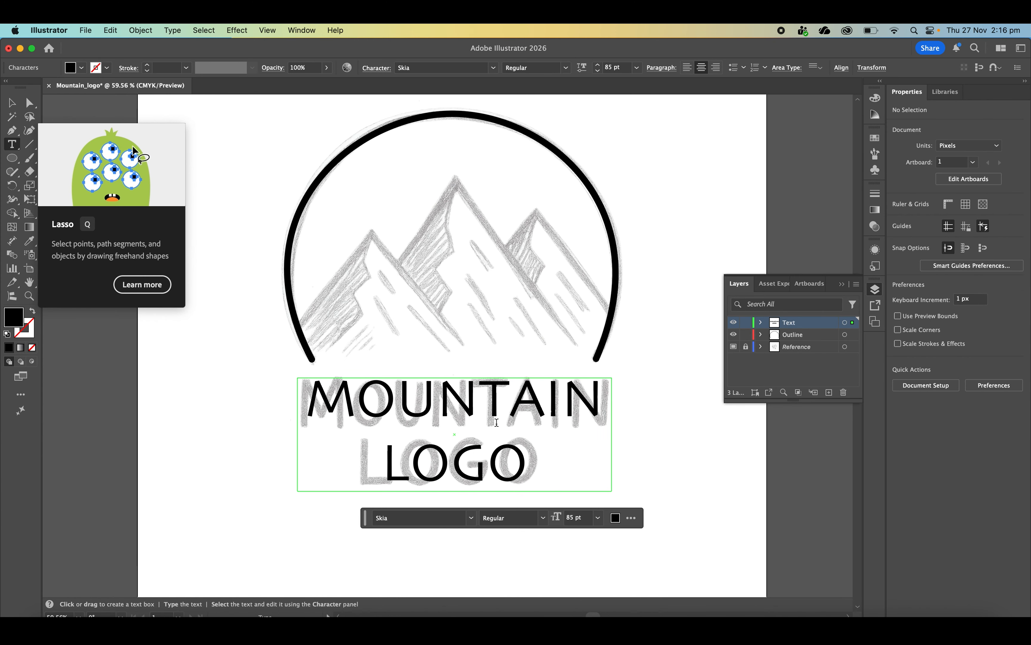
{"action": "key", "text": "super+a"}
{"action": "left_click", "coordinate": [999, 331]}
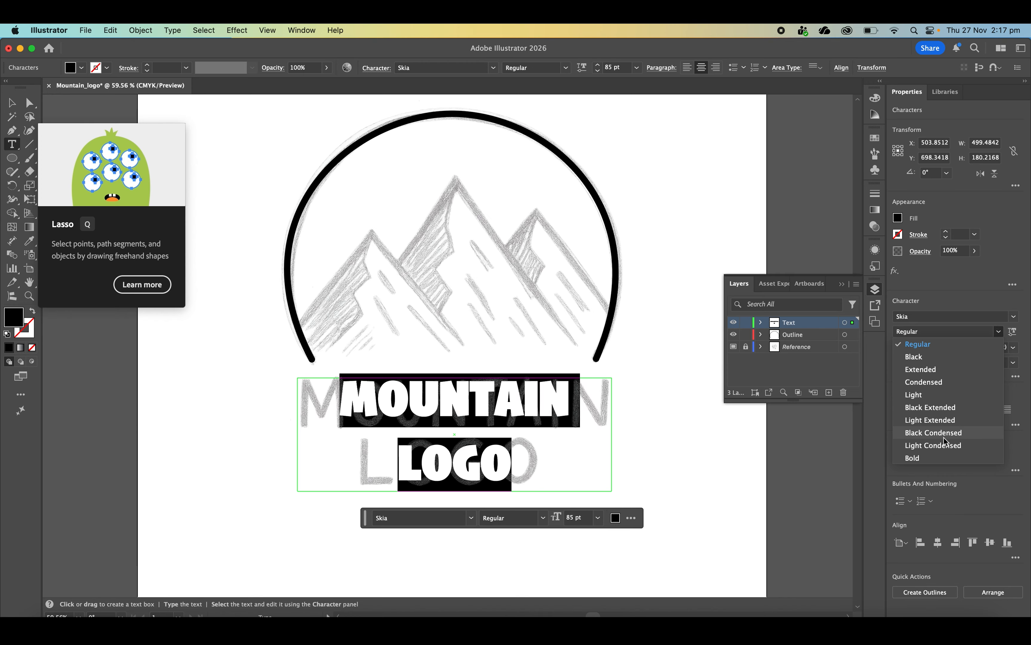
{"action": "left_click", "coordinate": [943, 459]}
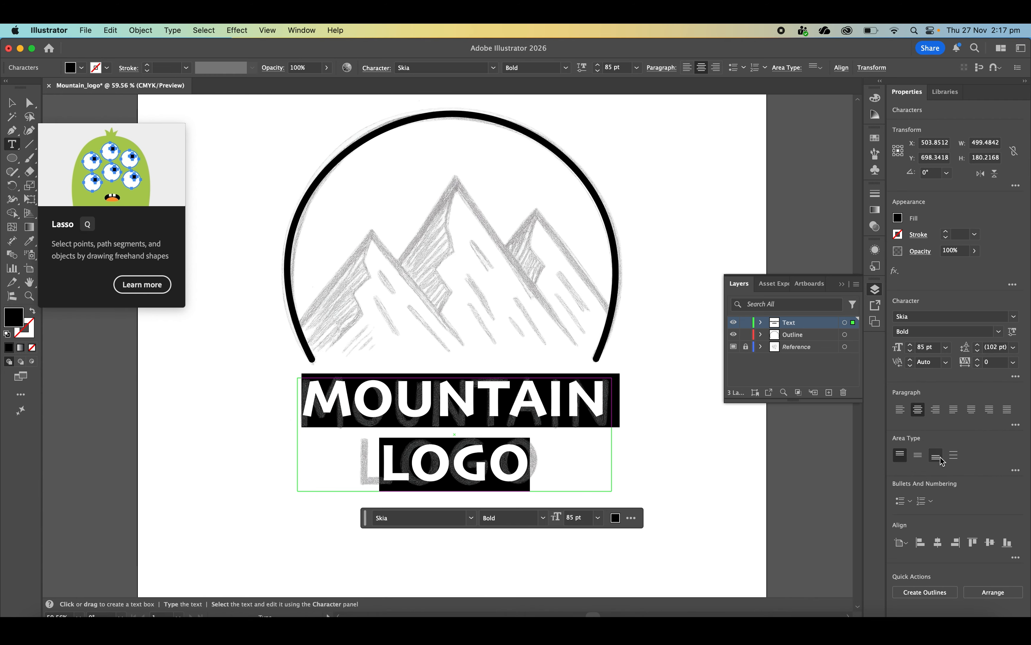
Set the lettering's leading to 102 pt and its tracking to 20
{"action": "left_click", "coordinate": [880, 291]}
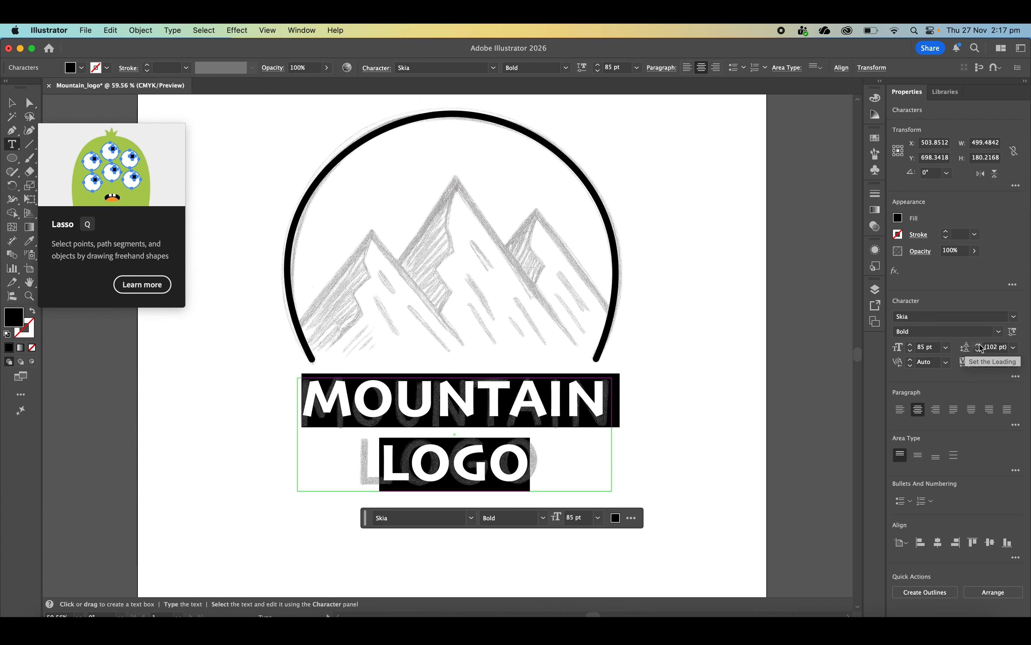
{"action": "left_click_drag", "start_coordinate": [979, 345], "coordinate": [978, 352]}
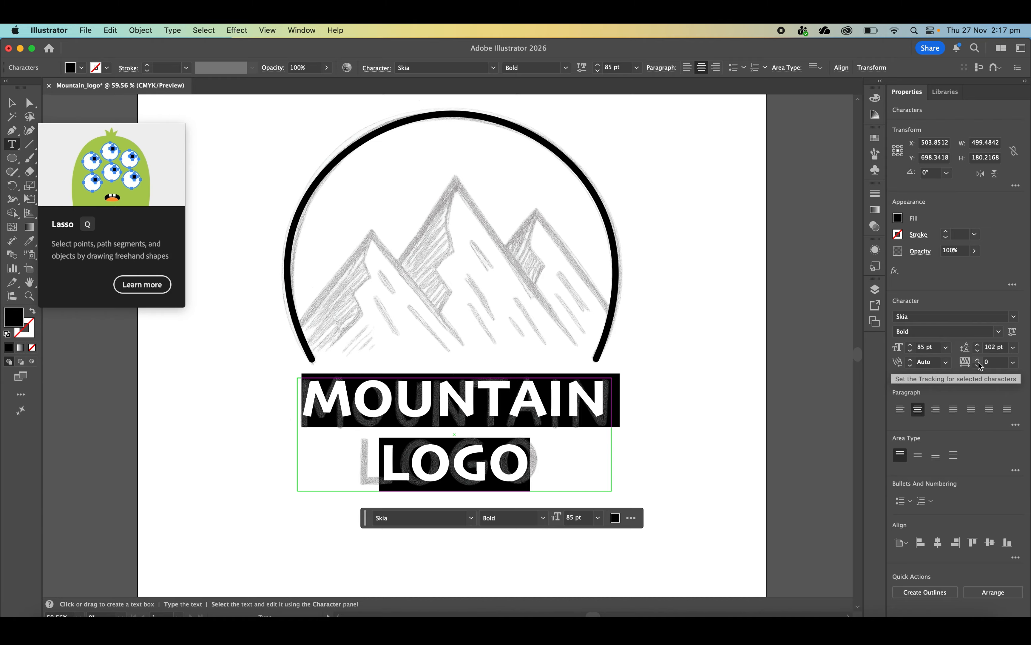
{"action": "left_click_drag", "start_coordinate": [979, 363], "coordinate": [980, 366]}
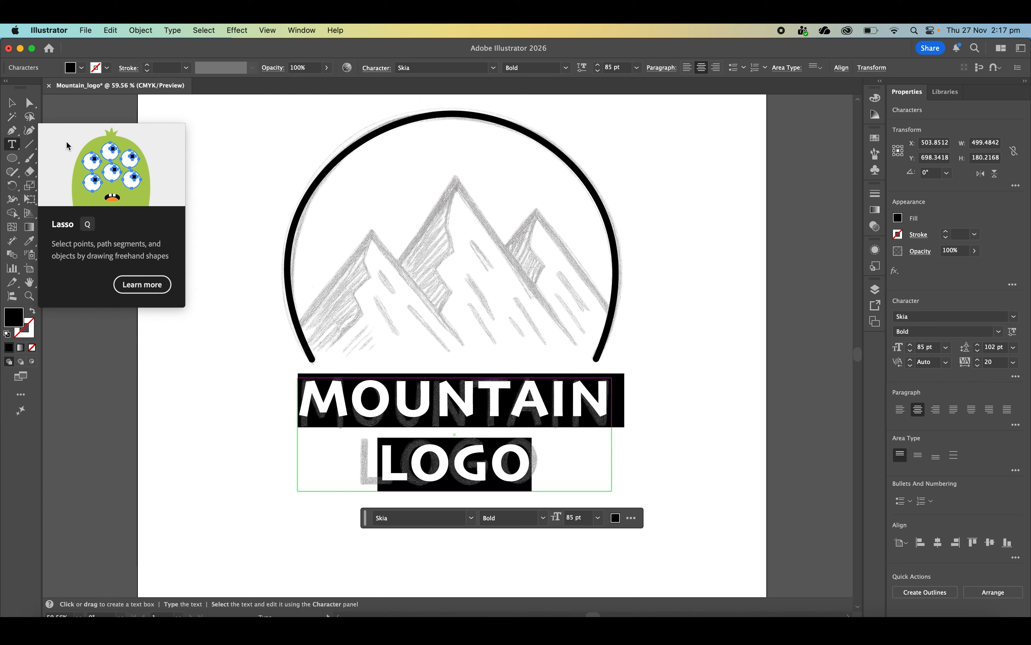
{"action": "left_click", "coordinate": [12, 102]}
{"action": "left_click", "coordinate": [230, 218]}
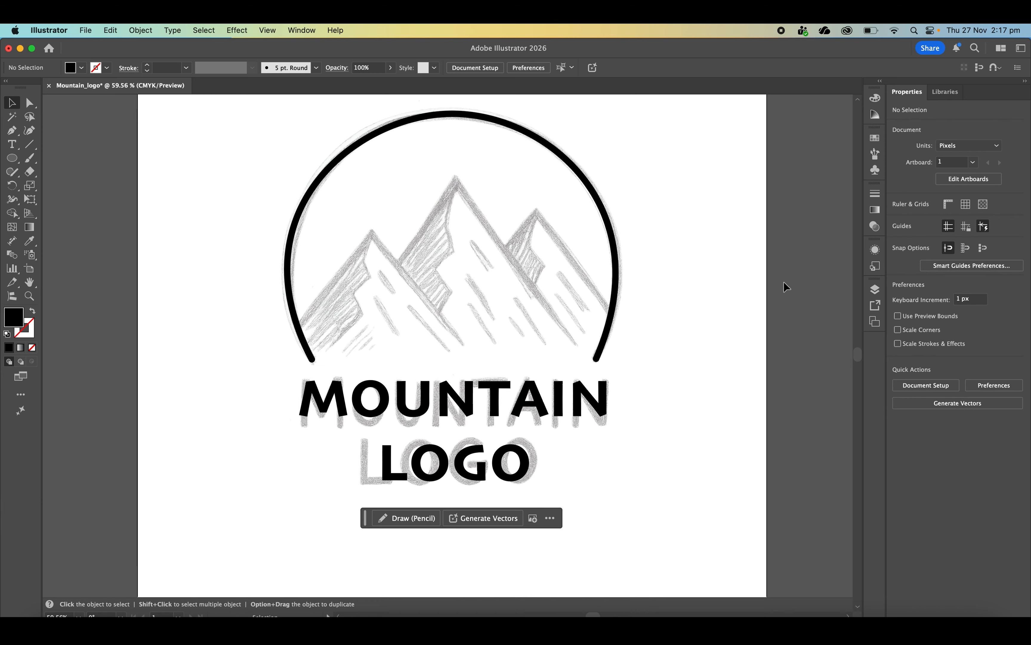
Add a new layer above the Text layer and rename it for the mountain artwork
{"action": "left_click", "coordinate": [875, 289]}
{"action": "left_click", "coordinate": [830, 393]}
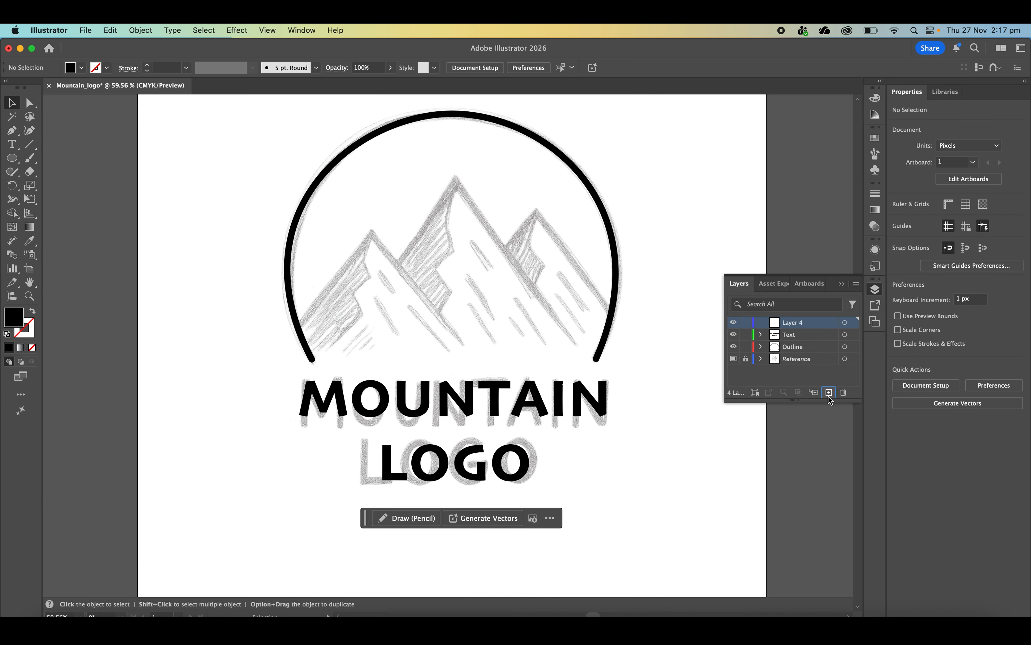
{"action": "double_click", "coordinate": [793, 322]}
{"action": "type", "text": "Moun"}
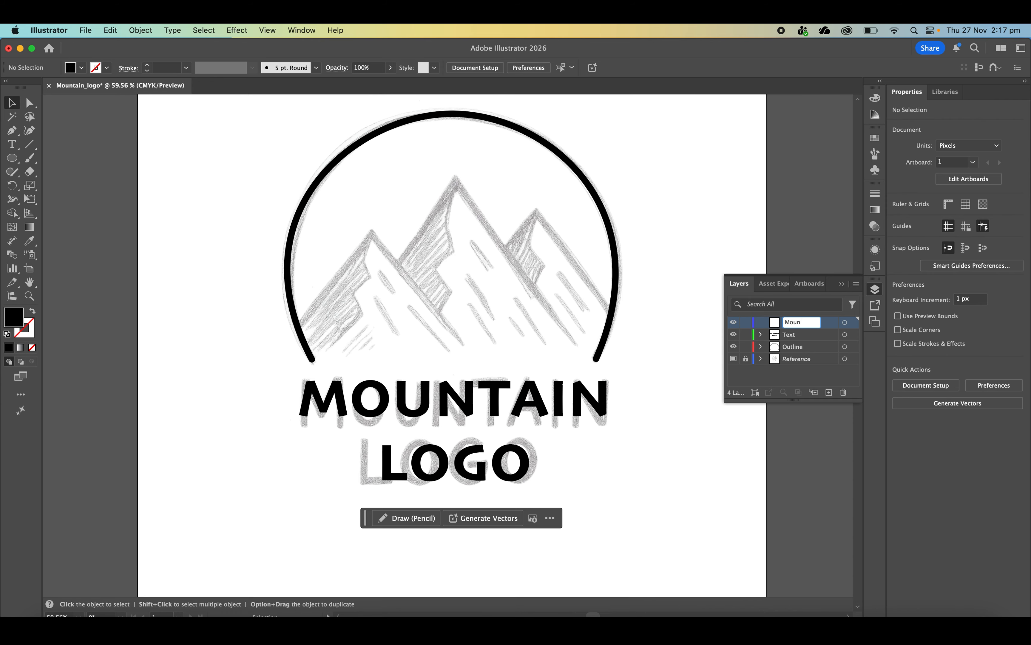
{"action": "key", "text": "Return"}
{"action": "left_click", "coordinate": [877, 290]}
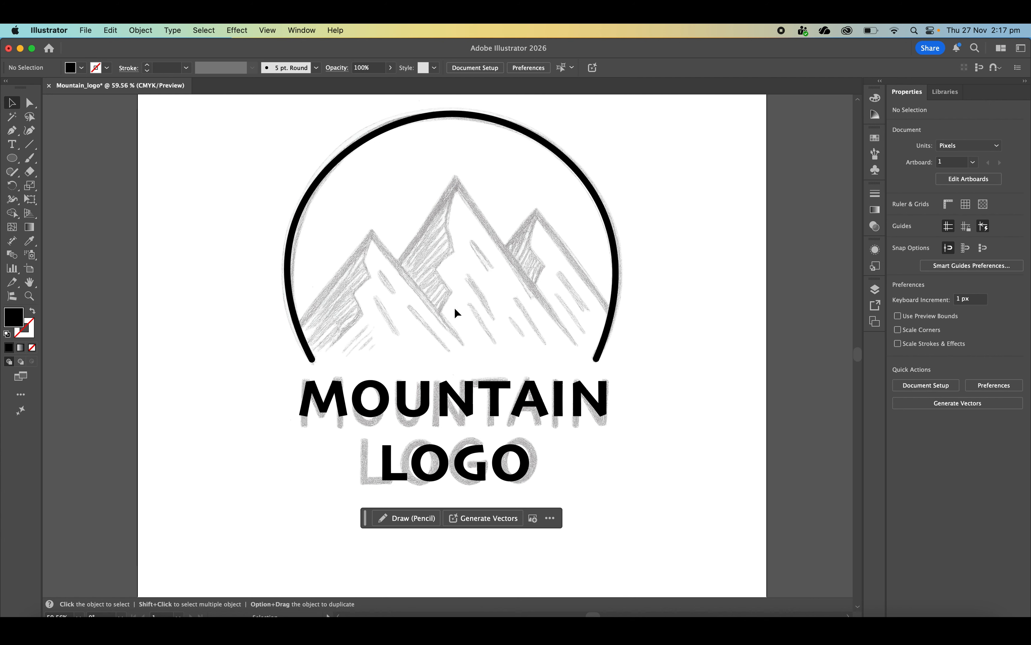
Trace the left mountain's outline with the Pen tool from the arch at about 257, 524 px over its peak to about 514, 552 px
{"action": "left_click", "coordinate": [12, 135]}
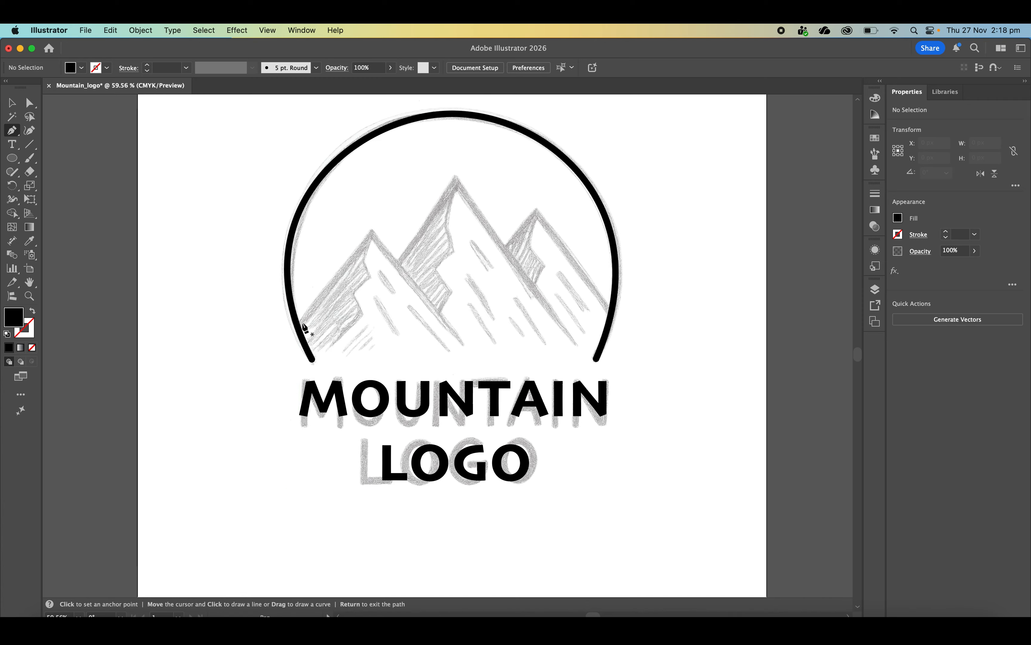
{"action": "left_click", "coordinate": [299, 325]}
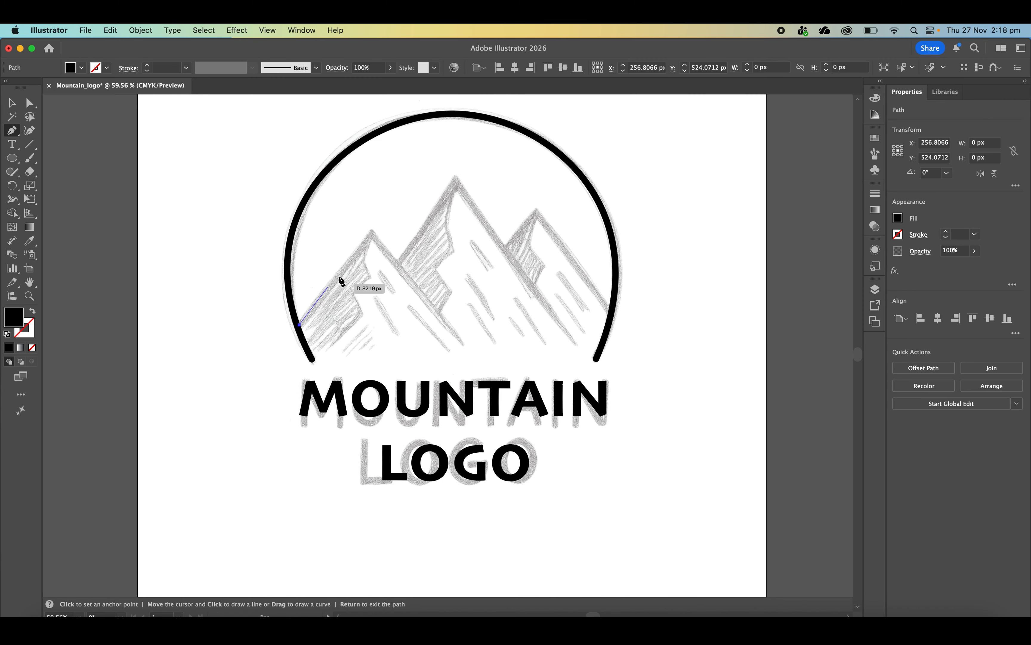
{"action": "left_click", "coordinate": [372, 232]}
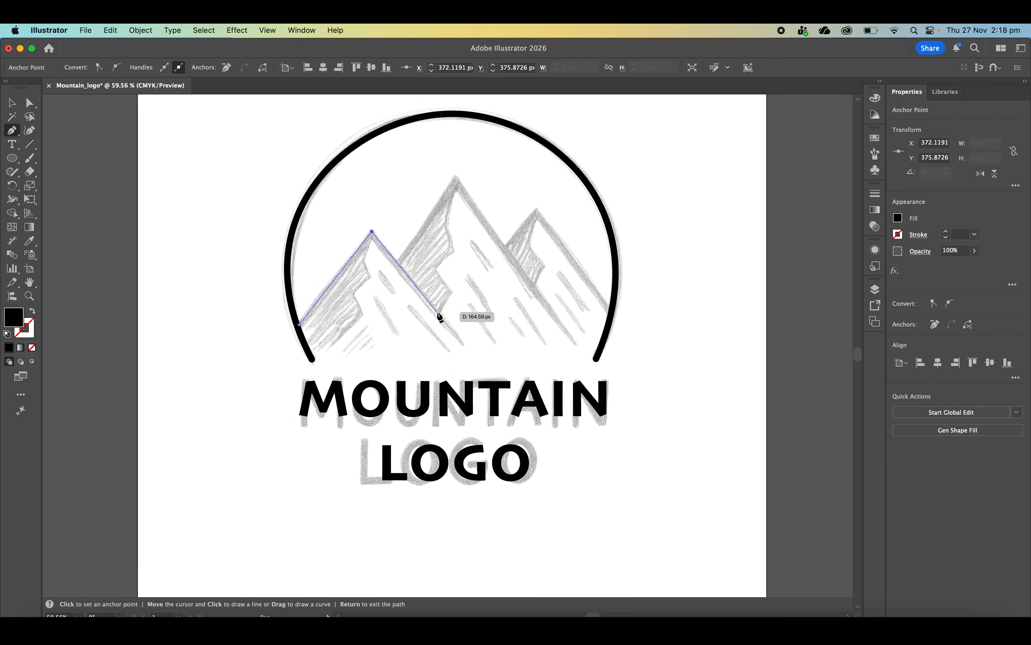
{"action": "left_click", "coordinate": [461, 342]}
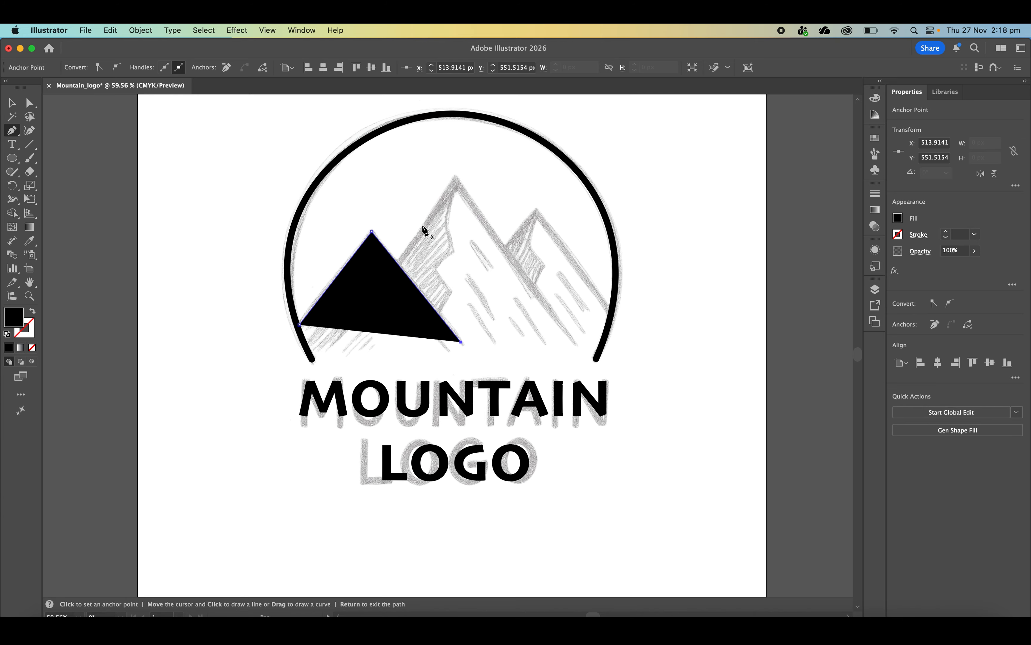
Trace the middle mountain's outline from its right foot at about 697, 552 px over the peak to the left mountain's slope
{"action": "left_click", "coordinate": [398, 265]}
{"action": "left_click", "coordinate": [455, 177]}
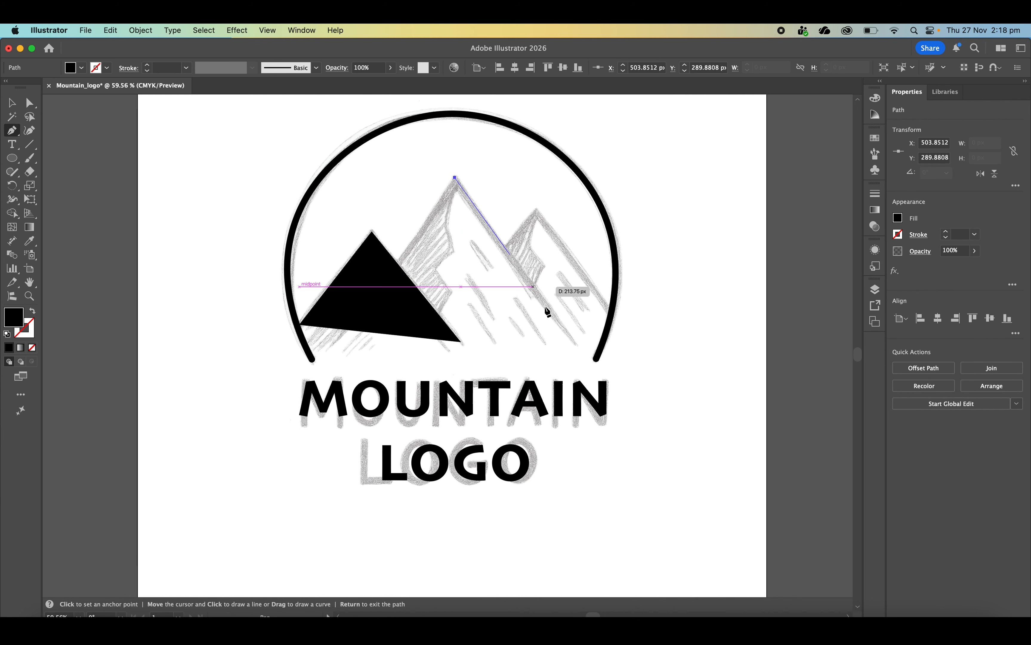
{"action": "left_click", "coordinate": [576, 342]}
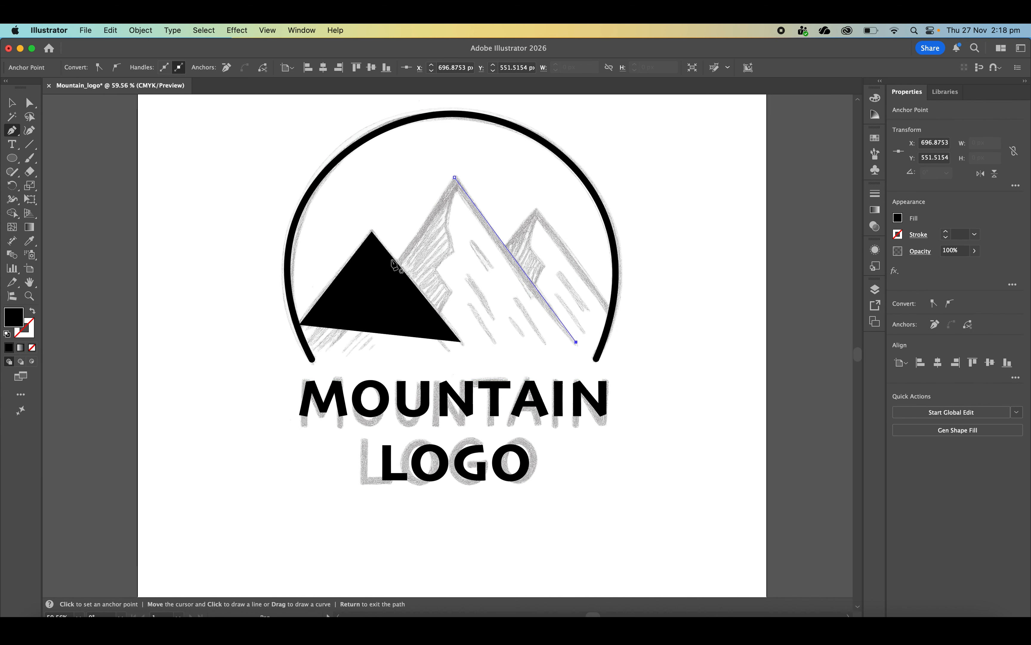
{"action": "left_click", "coordinate": [455, 178]}
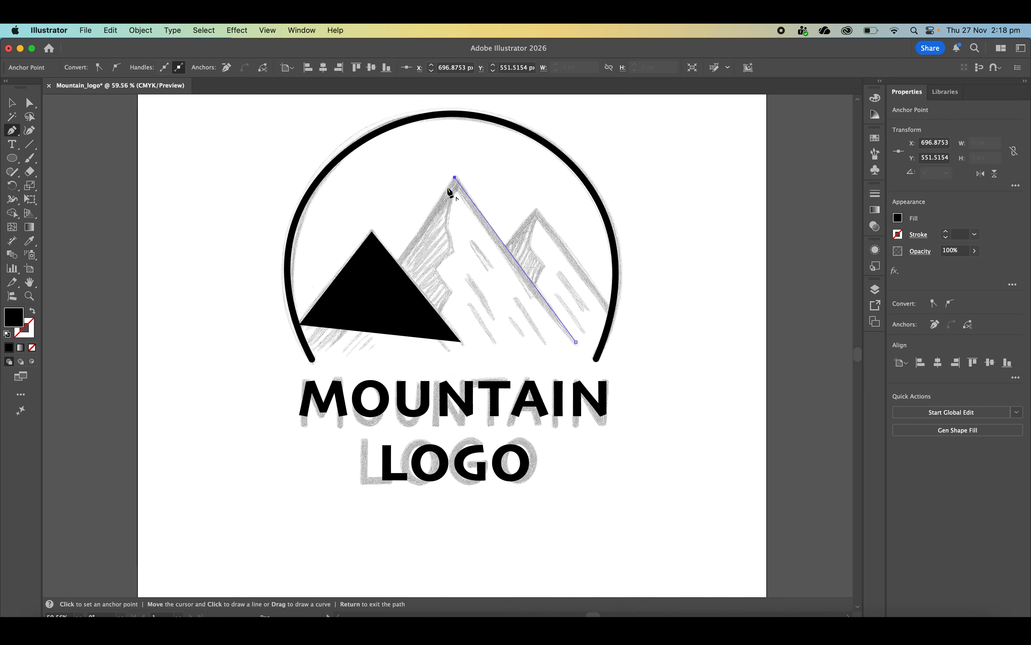
{"action": "left_click", "coordinate": [399, 263]}
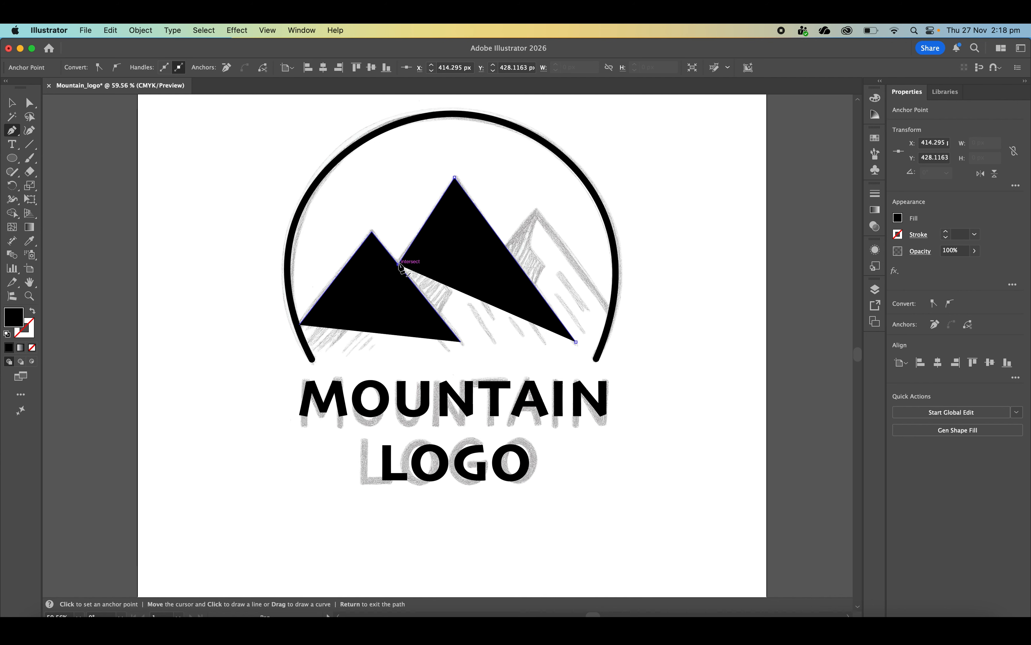
Trace the right mountain's outline, about 167 × 162 px, from the arch over its peak to the middle mountain's slope, and finish the path
{"action": "left_click", "coordinate": [535, 210]}
{"action": "left_click", "coordinate": [612, 312]}
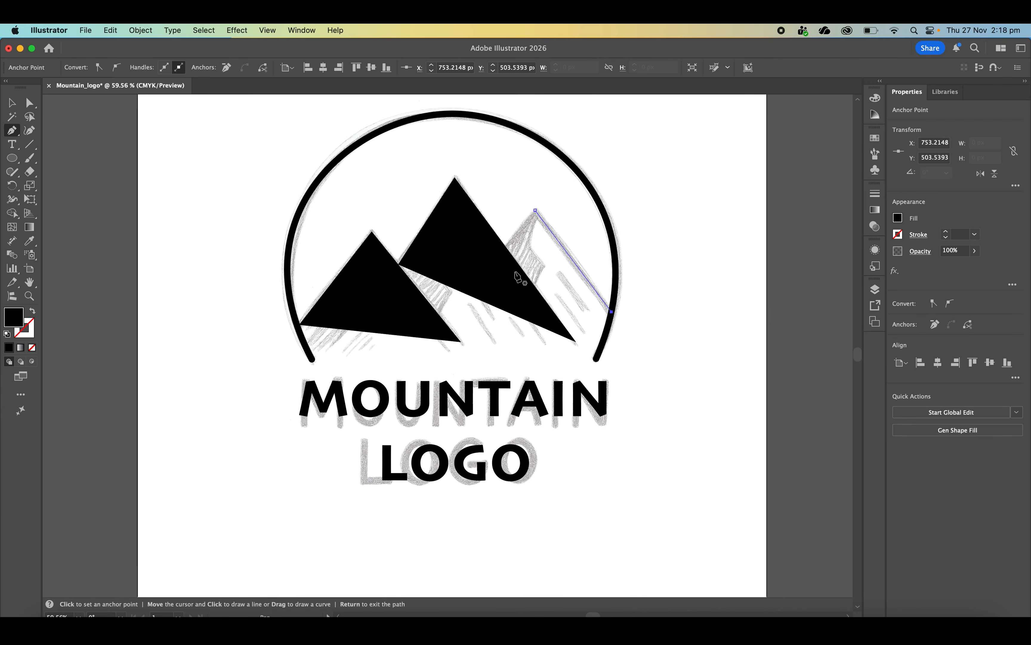
{"action": "left_click", "coordinate": [536, 211]}
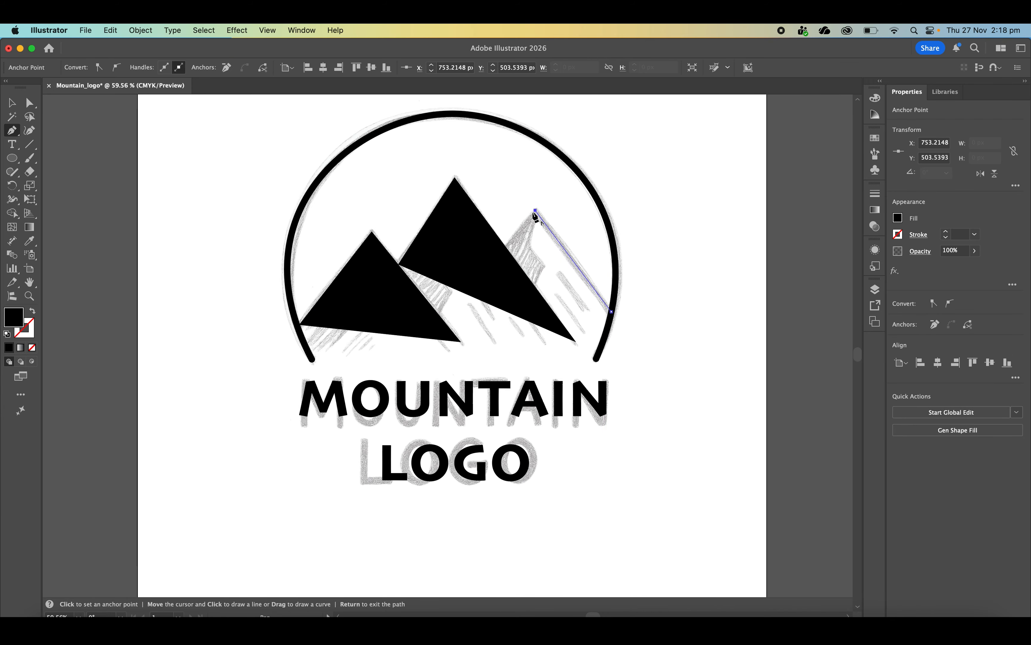
{"action": "left_click", "coordinate": [506, 247]}
{"action": "key", "text": "Return"}
{"action": "key", "text": "v"}
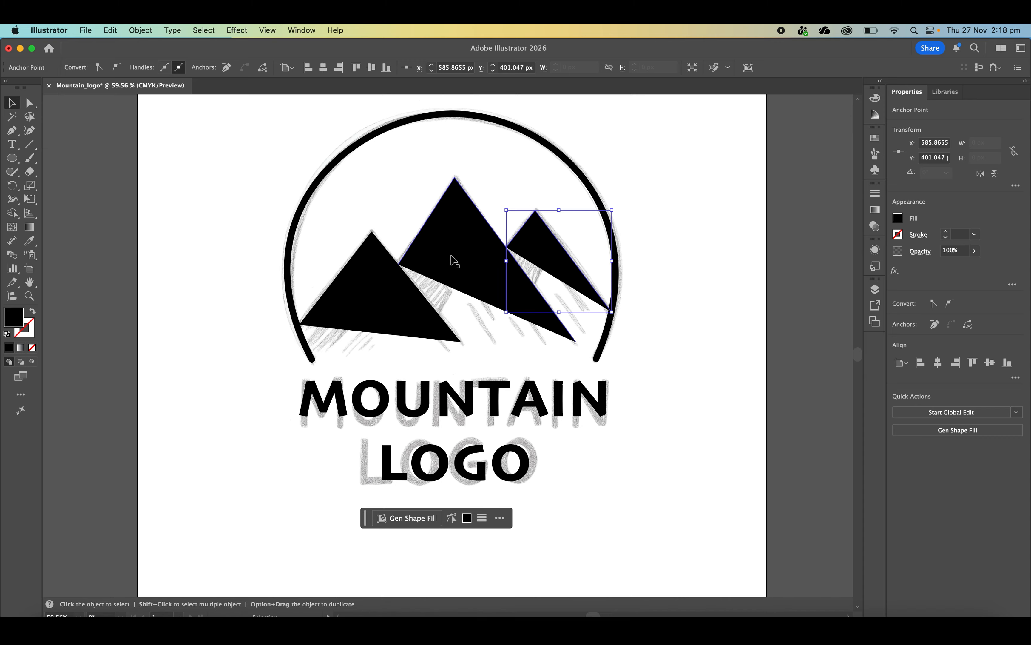
{"action": "left_click", "coordinate": [477, 260], "text": "shift"}
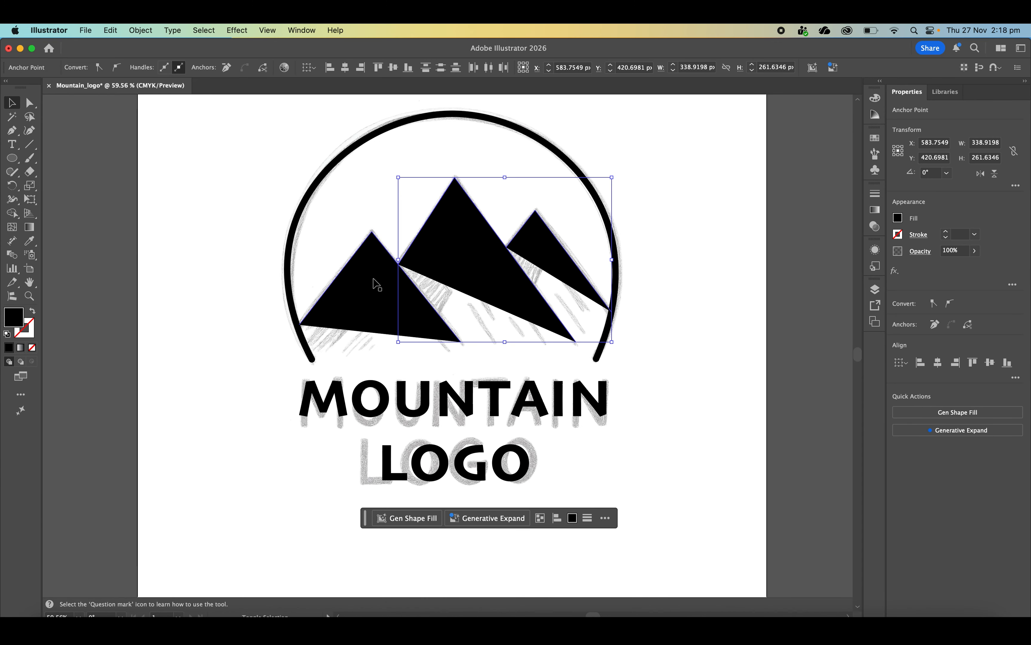
{"action": "left_click", "coordinate": [714, 315]}
{"action": "left_click", "coordinate": [554, 256]}
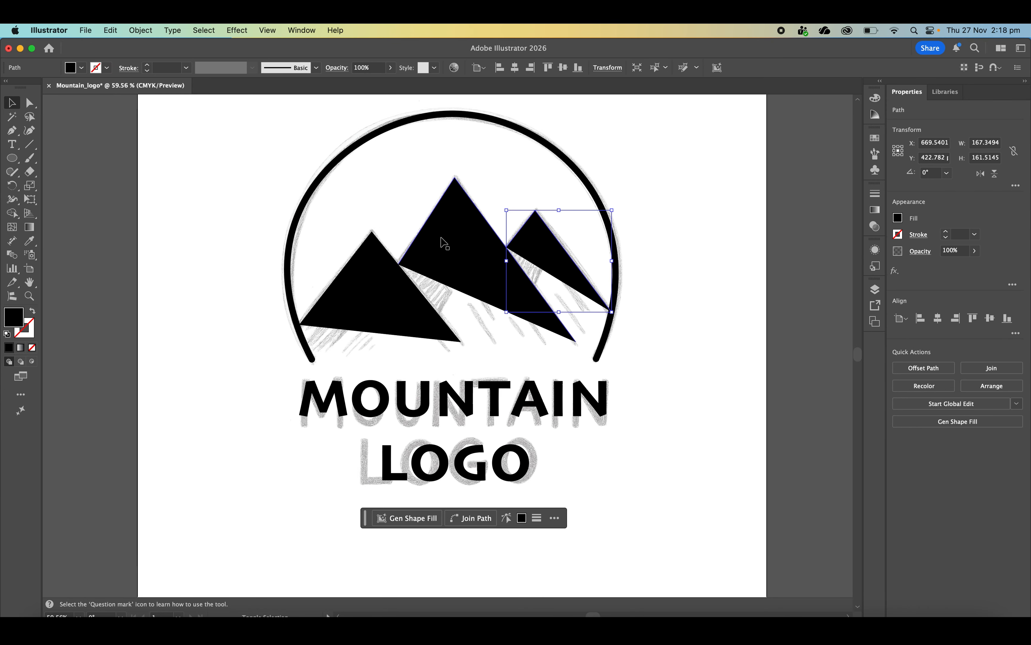
{"action": "left_click", "coordinate": [444, 243], "text": "shift"}
{"action": "left_click", "coordinate": [350, 294], "text": "shift"}
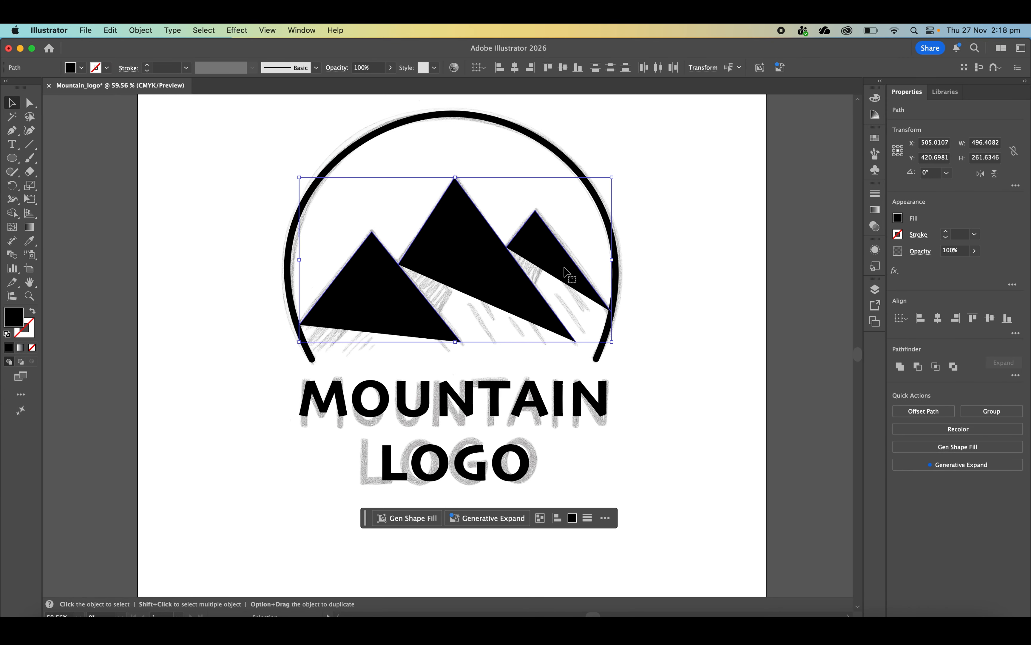
{"action": "left_click", "coordinate": [720, 316]}
Select all three mountain outlines and set their fill to None
{"action": "left_click", "coordinate": [552, 262]}
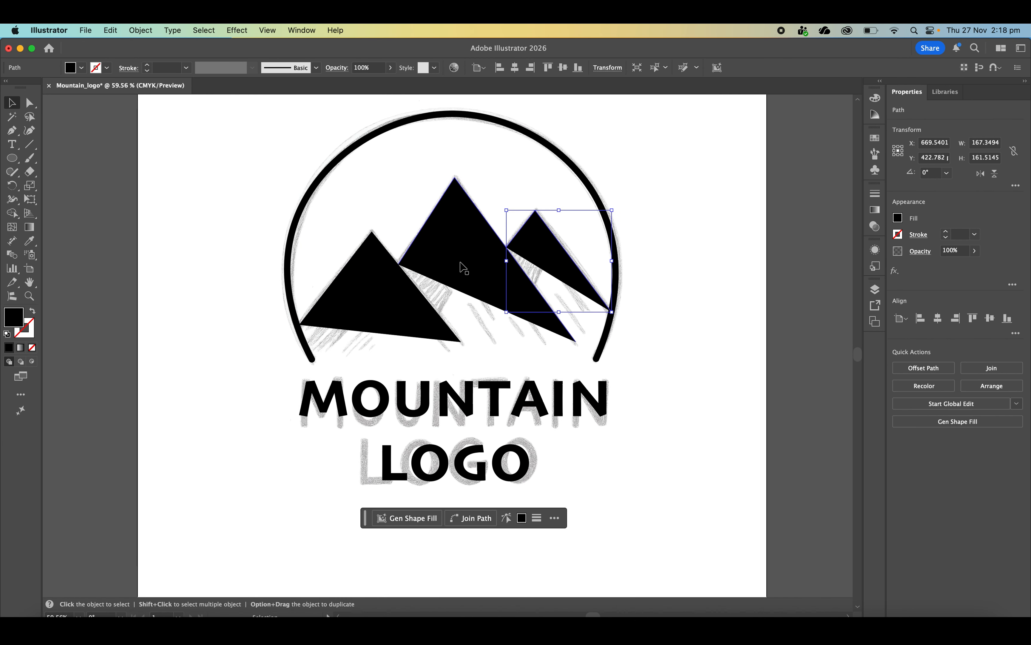
{"action": "left_click", "coordinate": [453, 276], "text": "shift"}
{"action": "left_click", "coordinate": [376, 293], "text": "shift"}
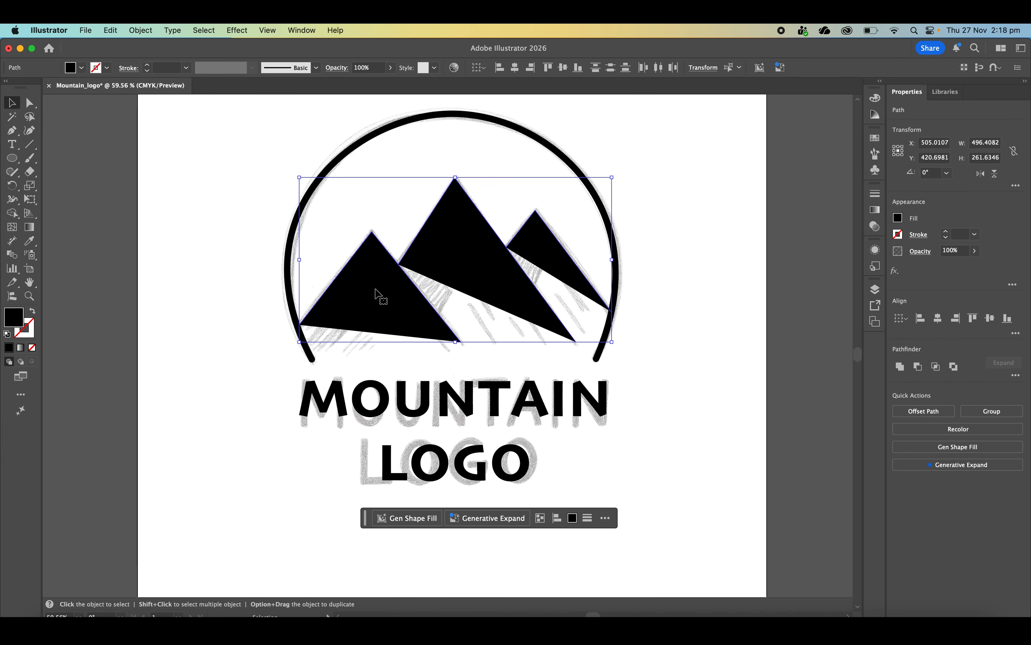
{"action": "left_click", "coordinate": [899, 219]}
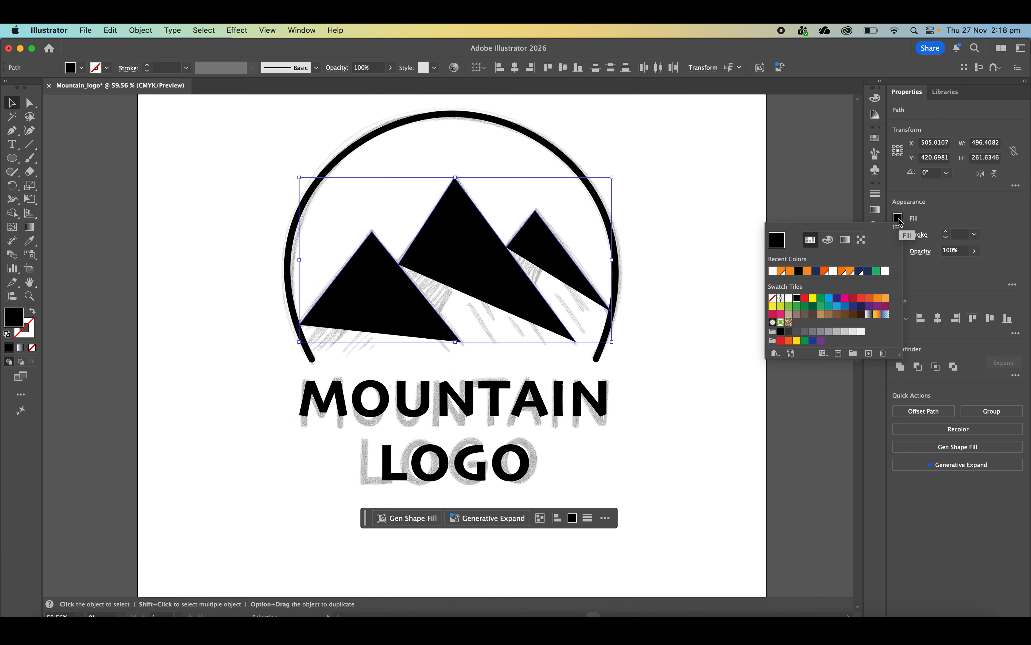
{"action": "left_click", "coordinate": [773, 297]}
{"action": "left_click", "coordinate": [956, 206]}
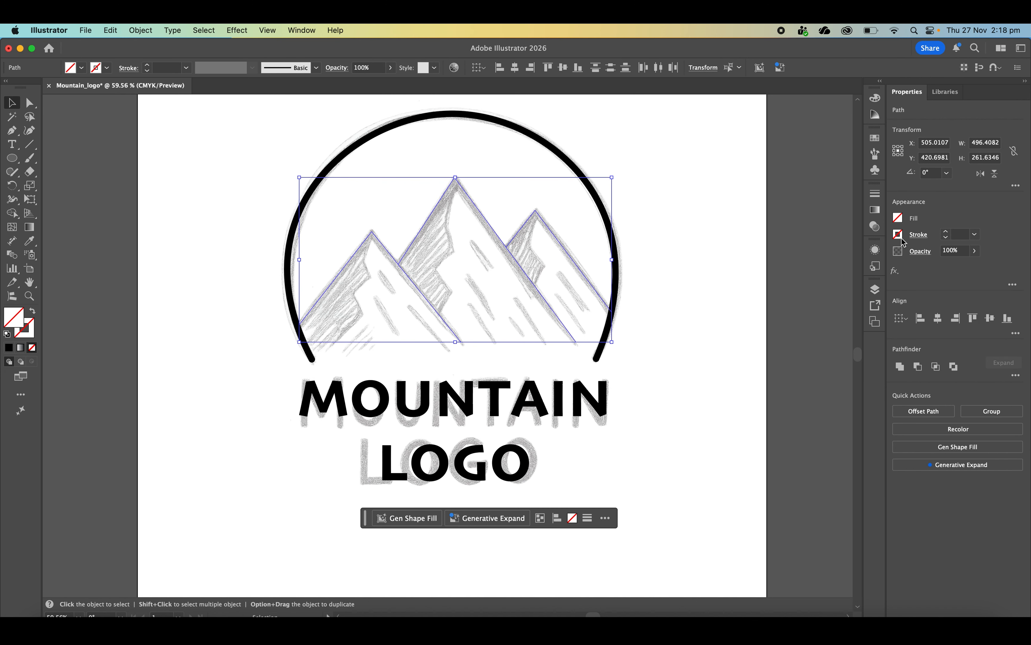
Give the three mountain outlines a black stroke of 8 pt and deselect them
{"action": "left_click", "coordinate": [898, 235]}
{"action": "left_click", "coordinate": [800, 288]}
{"action": "left_click", "coordinate": [947, 233]}
{"action": "left_click", "coordinate": [947, 233]}
{"action": "left_click", "coordinate": [947, 232]}
{"action": "left_click", "coordinate": [947, 232]}
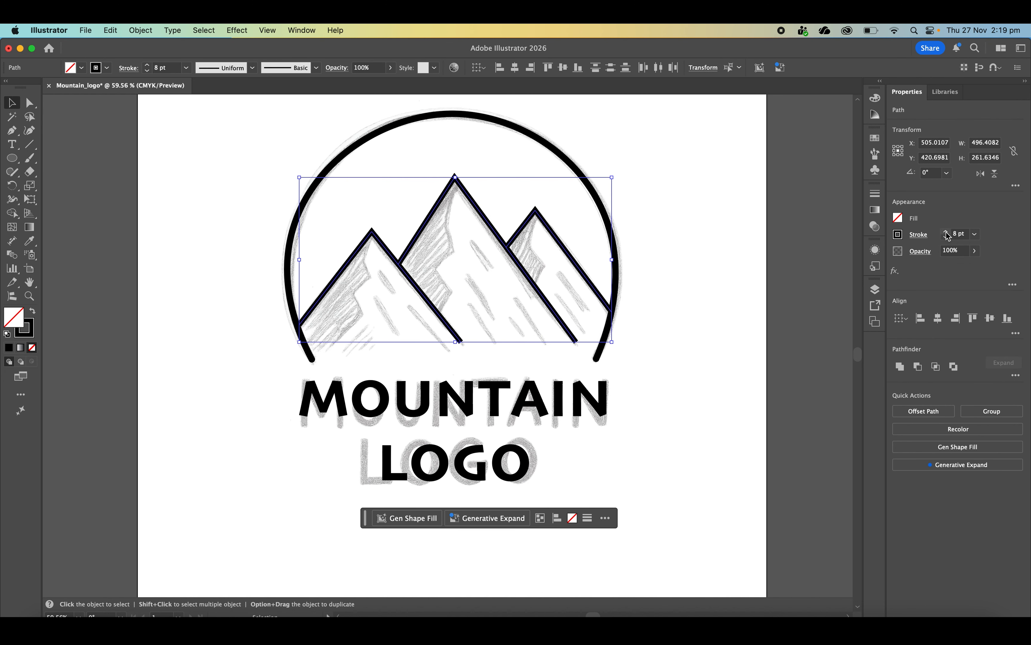
{"action": "left_click", "coordinate": [947, 232]}
{"action": "left_click", "coordinate": [947, 237]}
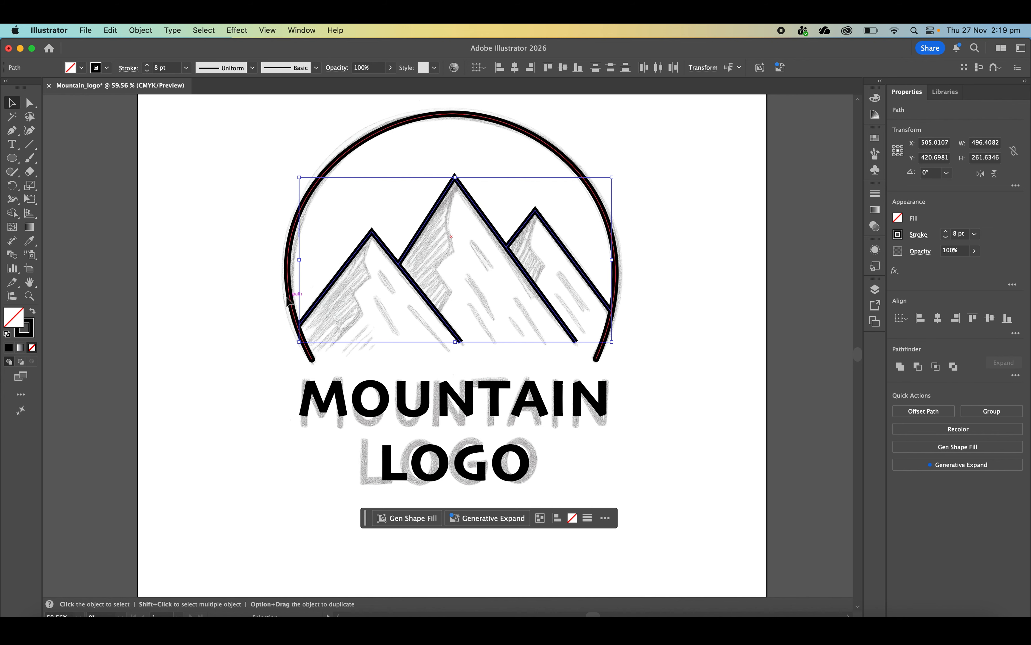
{"action": "left_click", "coordinate": [699, 418]}
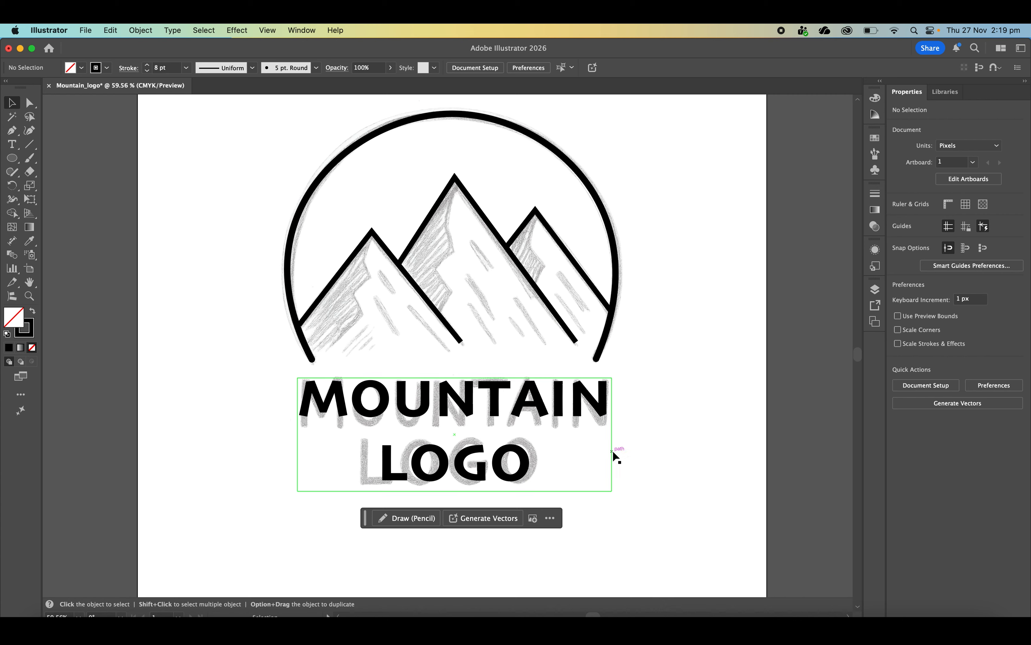
Enlarge the left mountain outline slightly to about 261 × 183 px by extending its lower right end
{"action": "left_click", "coordinate": [454, 332]}
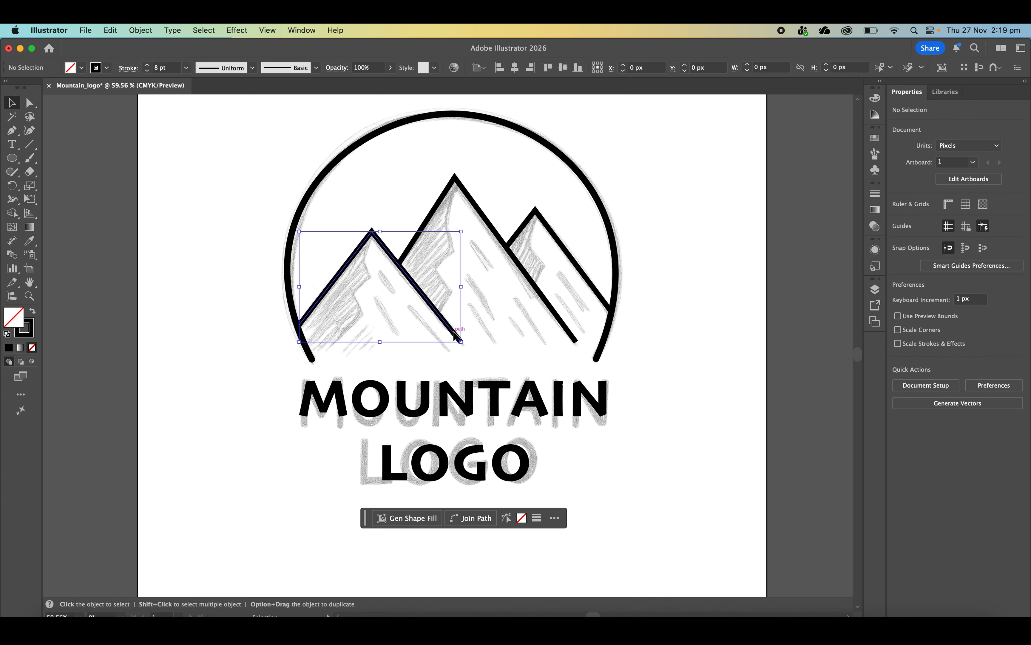
{"action": "left_click_drag", "start_coordinate": [461, 341], "coordinate": [465, 350]}
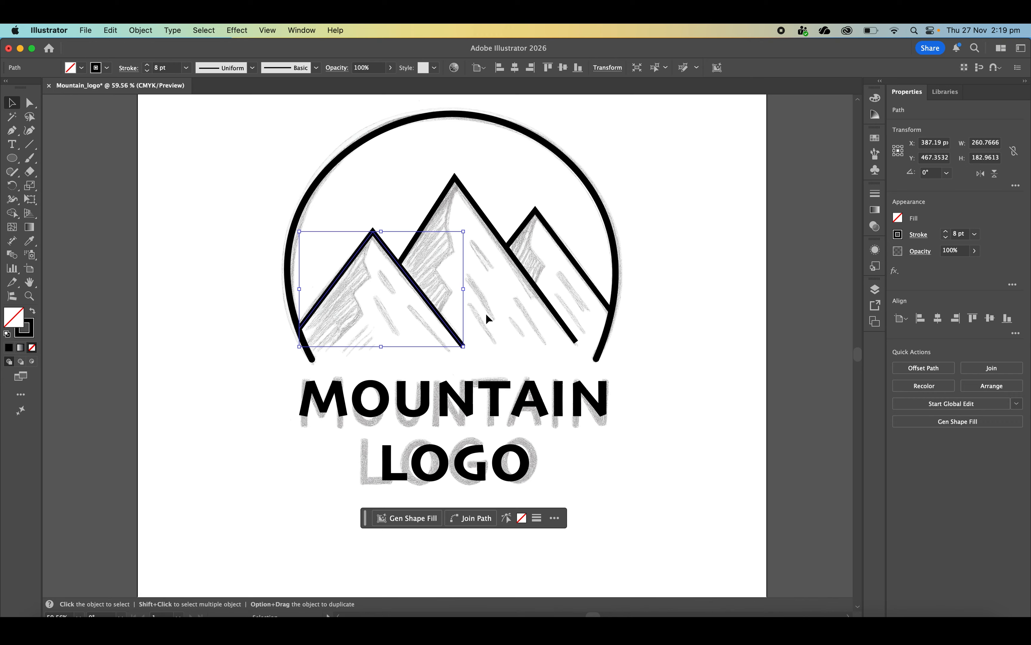
Try a round stroke cap on the left mountain outline and switch it back to a butt cap
{"action": "left_click", "coordinate": [877, 194]}
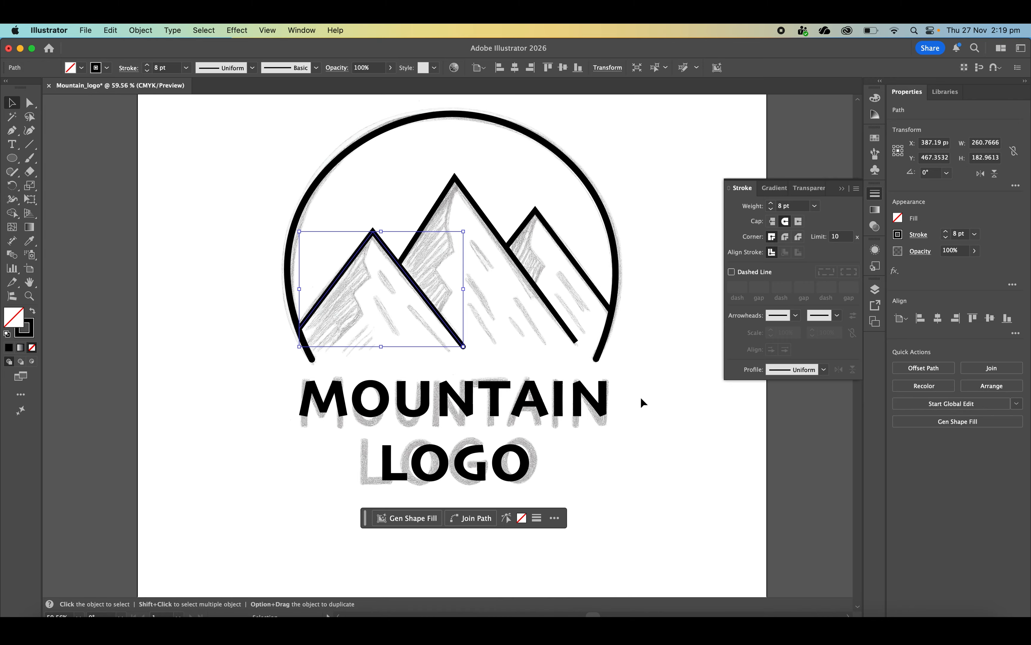
{"action": "left_click", "coordinate": [659, 401]}
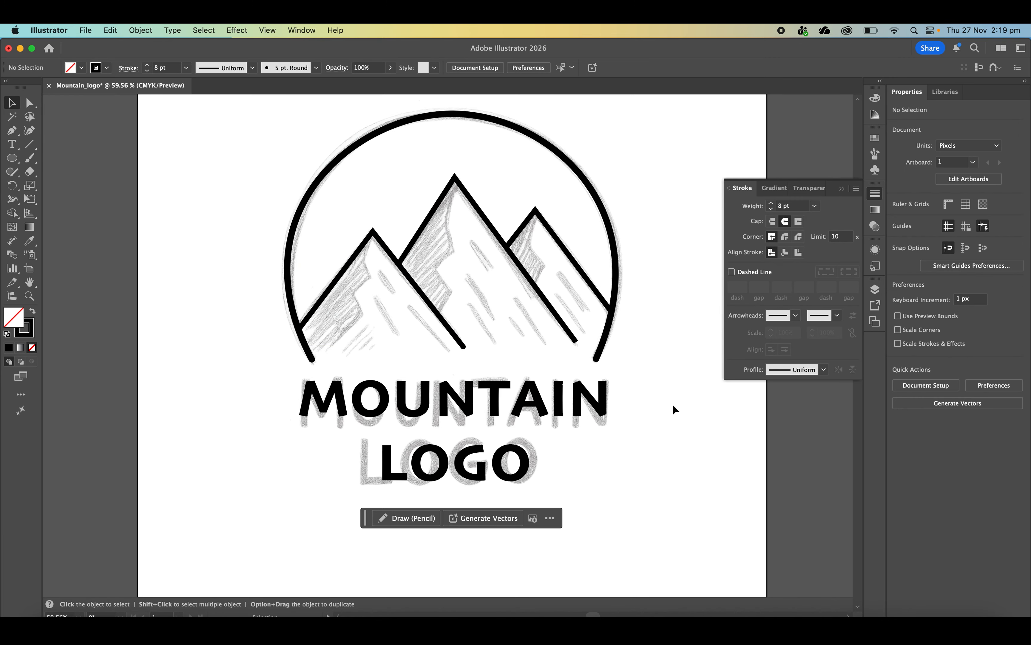
{"action": "left_click", "coordinate": [441, 319]}
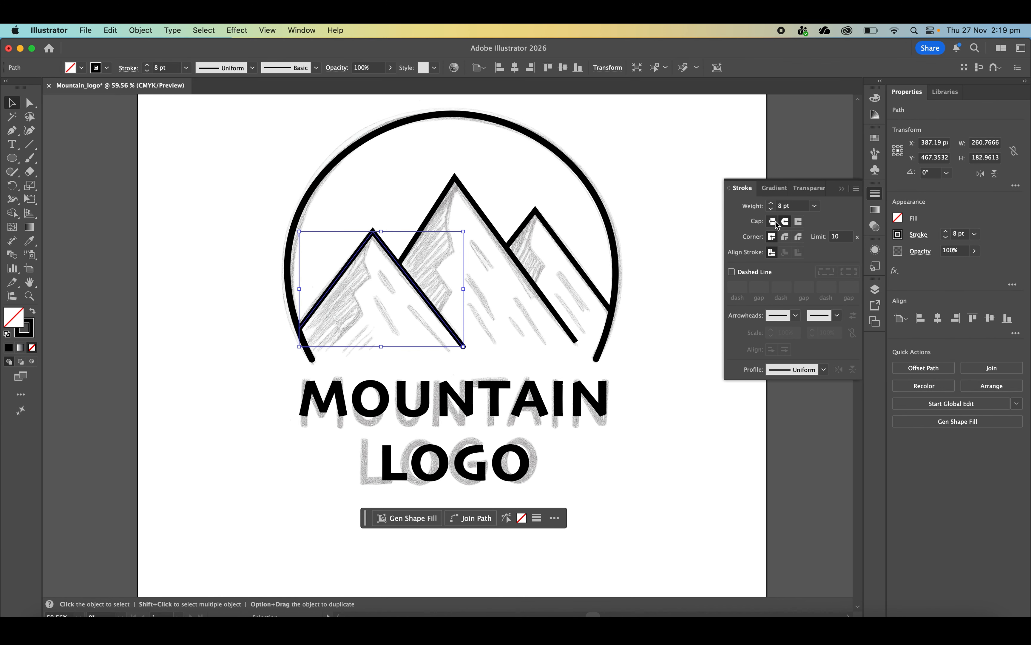
{"action": "left_click", "coordinate": [676, 400]}
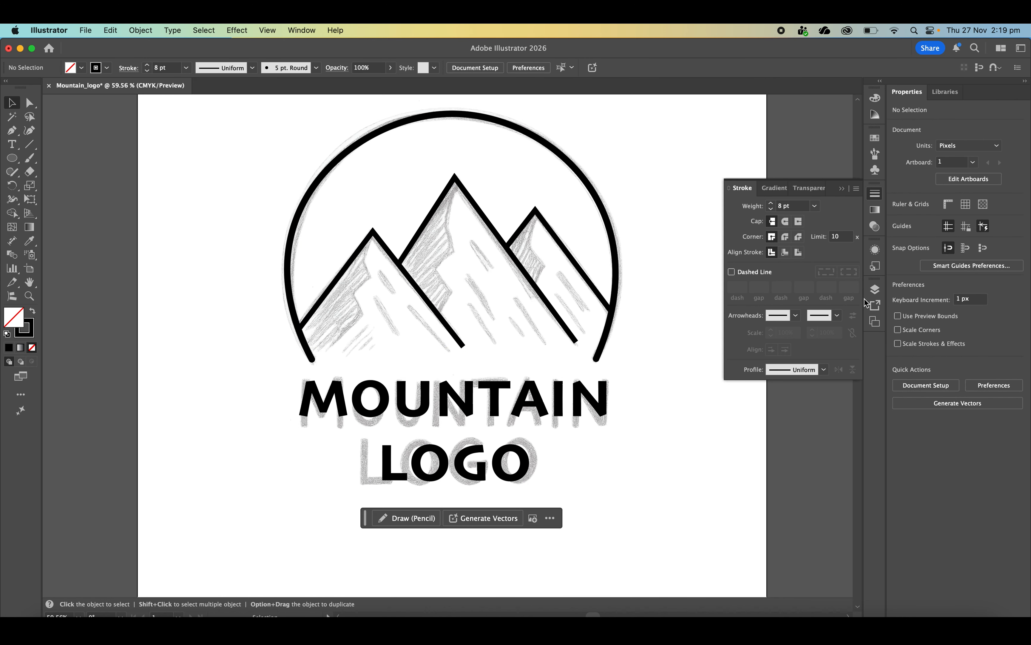
{"action": "left_click", "coordinate": [875, 194]}
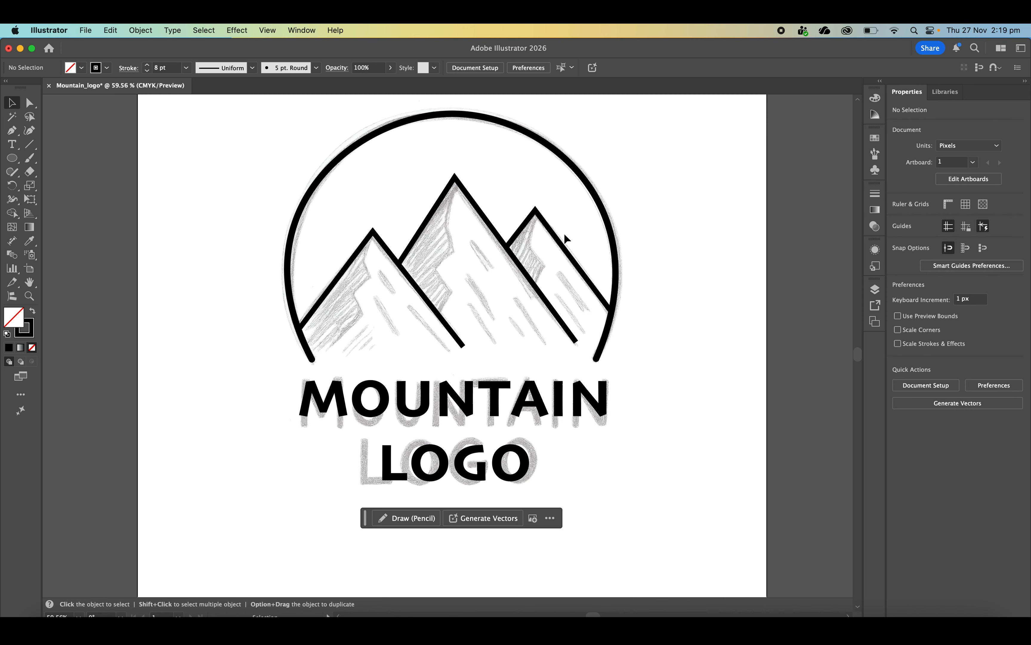
Trace the left mountain's jagged shadow edge with the Pen tool from its base up to the peak as an open path
{"action": "left_click", "coordinate": [12, 131]}
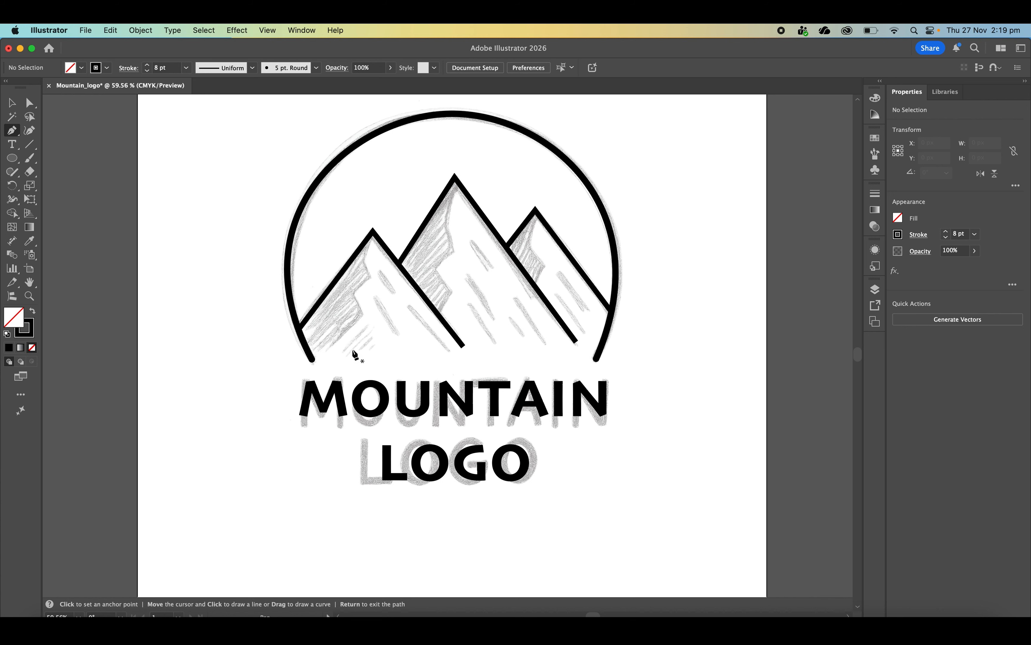
{"action": "left_click", "coordinate": [329, 349]}
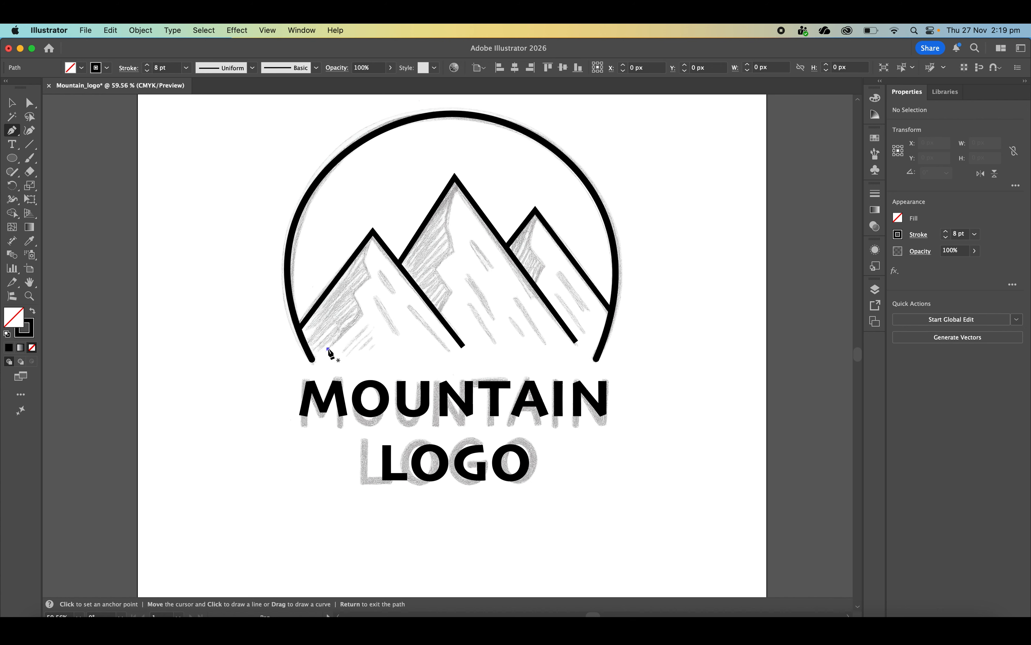
{"action": "left_click", "coordinate": [363, 312]}
{"action": "left_click", "coordinate": [352, 293]}
{"action": "left_click", "coordinate": [369, 275]}
{"action": "left_click", "coordinate": [365, 259]}
{"action": "left_click", "coordinate": [373, 231]}
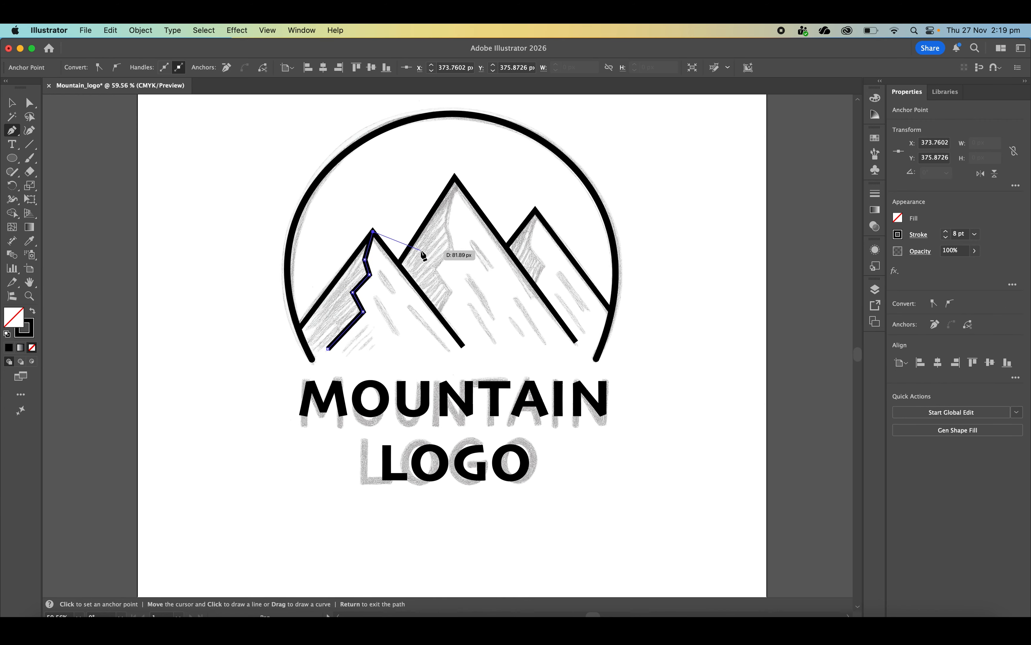
{"action": "key", "text": "Return"}
Trace the middle mountain's jagged shadow edge from the left mountain's slope up to the middle peak as an open path
{"action": "left_click", "coordinate": [440, 312]}
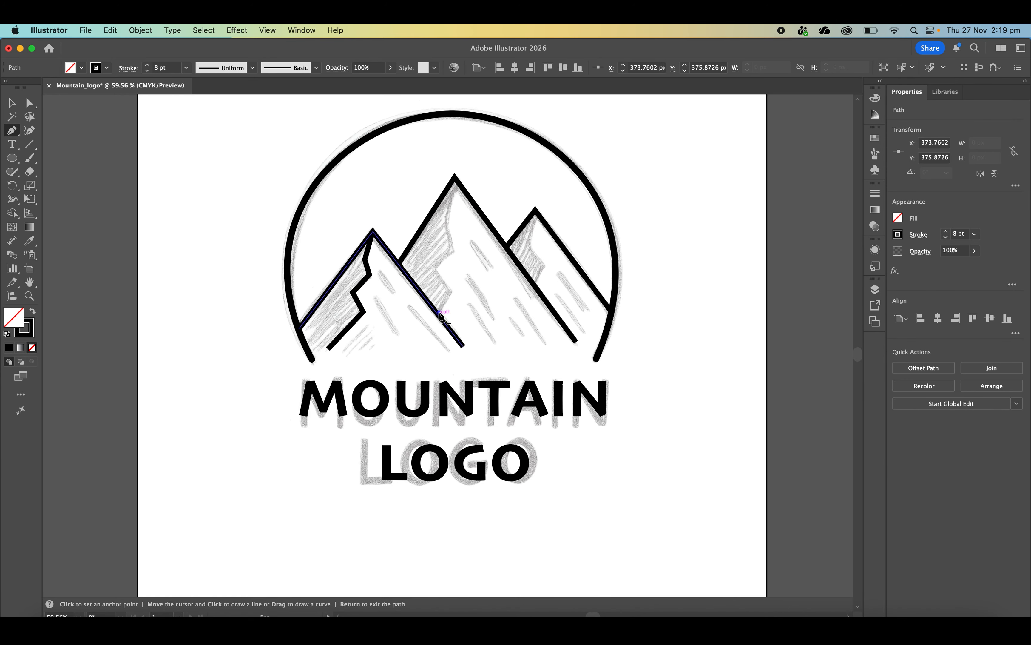
{"action": "left_click", "coordinate": [452, 291]}
{"action": "left_click", "coordinate": [436, 269]}
{"action": "left_click", "coordinate": [453, 254]}
{"action": "left_click", "coordinate": [447, 215]}
{"action": "left_click", "coordinate": [455, 175]}
{"action": "key", "text": "Return"}
Trace the right mountain's jagged shadow edge from the middle mountain's slope up to the right peak, and return to the Selection tool
{"action": "left_click", "coordinate": [534, 284]}
{"action": "left_click", "coordinate": [544, 267]}
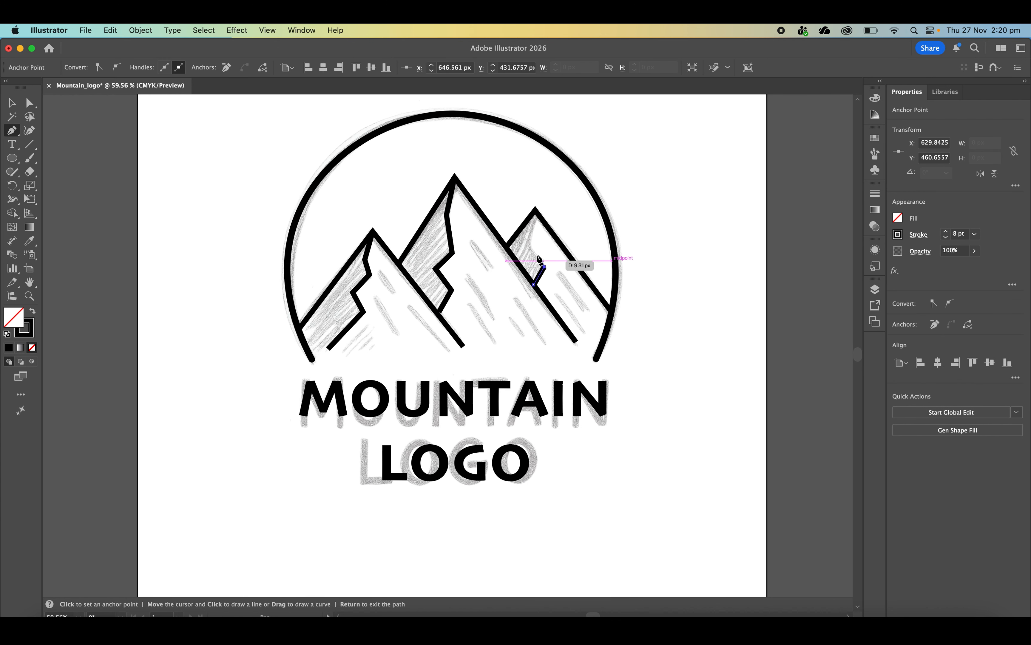
{"action": "left_click", "coordinate": [529, 244]}
{"action": "left_click", "coordinate": [535, 209]}
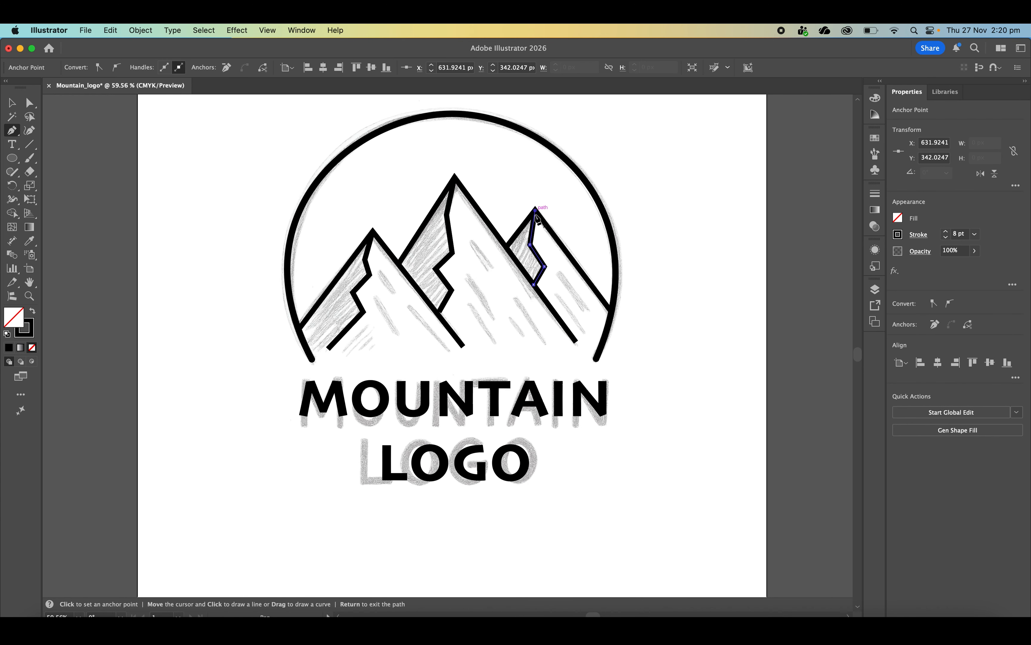
{"action": "left_click", "coordinate": [18, 106]}
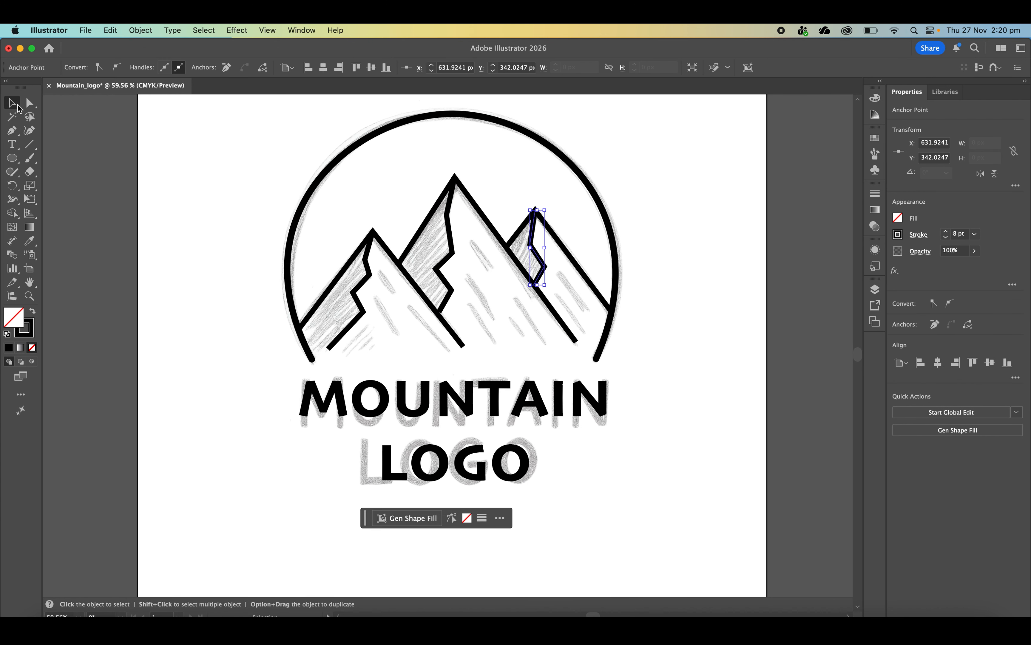
Try the symmetrical lens-shaped width profile on the three mountains' jagged shadow edges
{"action": "left_click", "coordinate": [169, 215]}
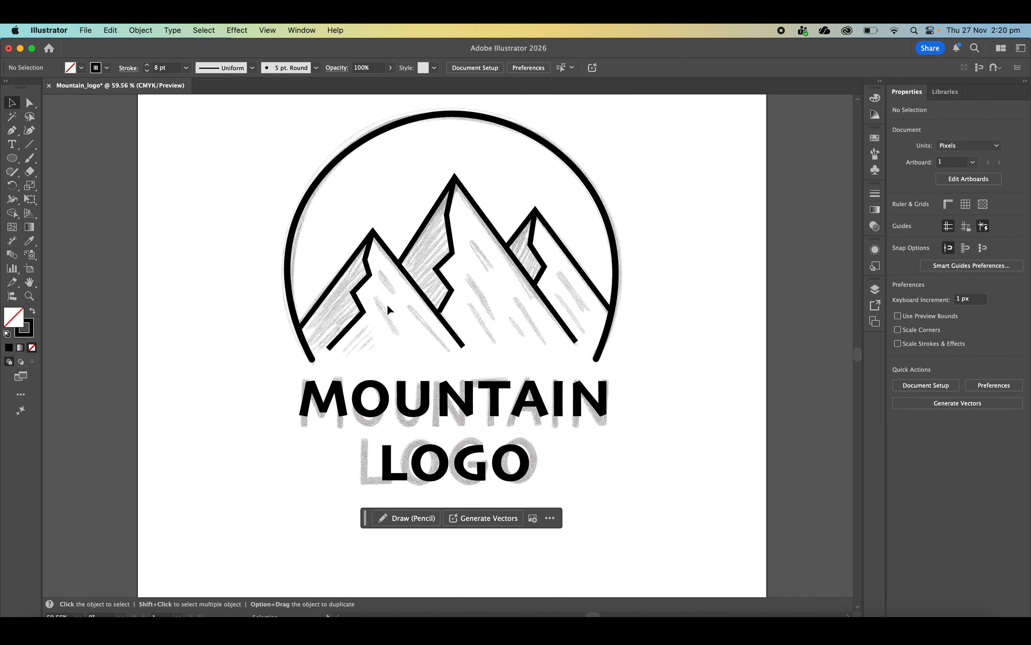
{"action": "left_click", "coordinate": [360, 289]}
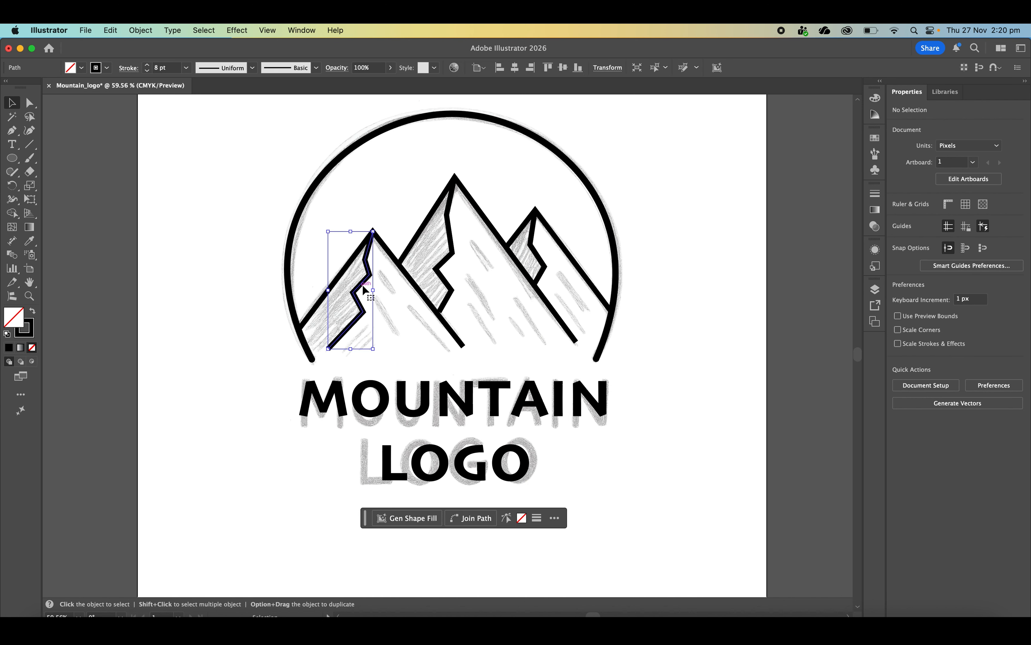
{"action": "left_click", "coordinate": [454, 258], "text": "shift"}
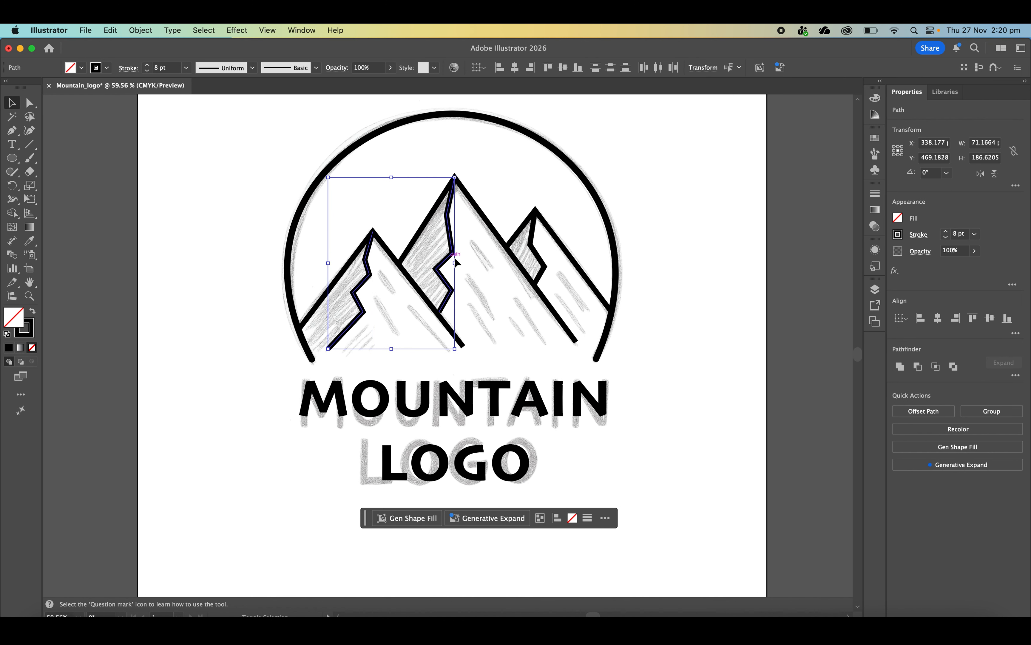
{"action": "left_click", "coordinate": [535, 252], "text": "shift"}
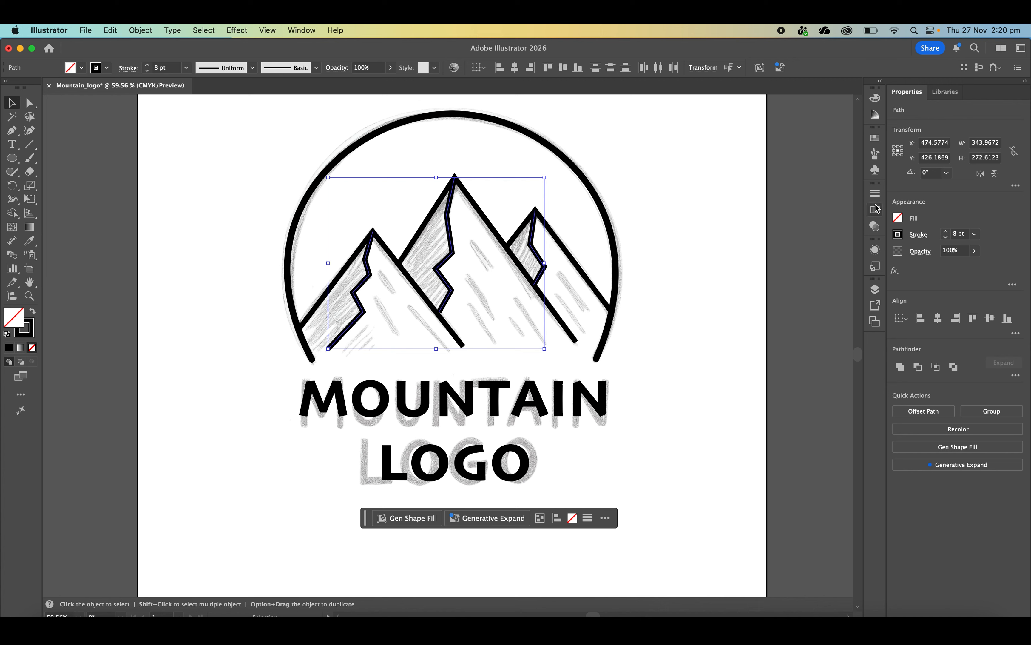
{"action": "left_click", "coordinate": [876, 193]}
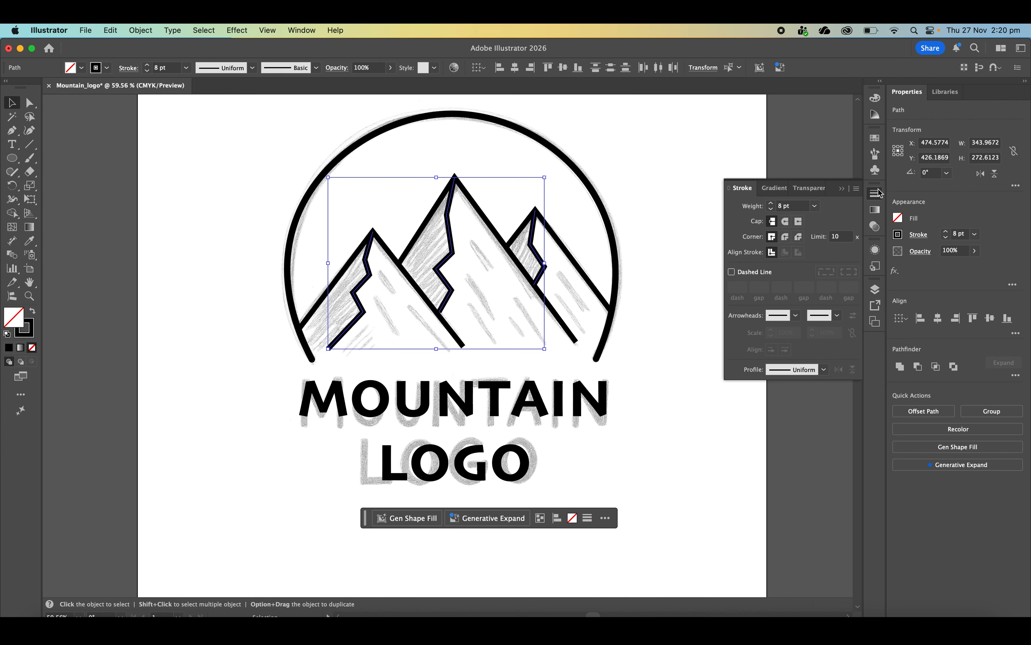
{"action": "left_click", "coordinate": [825, 371]}
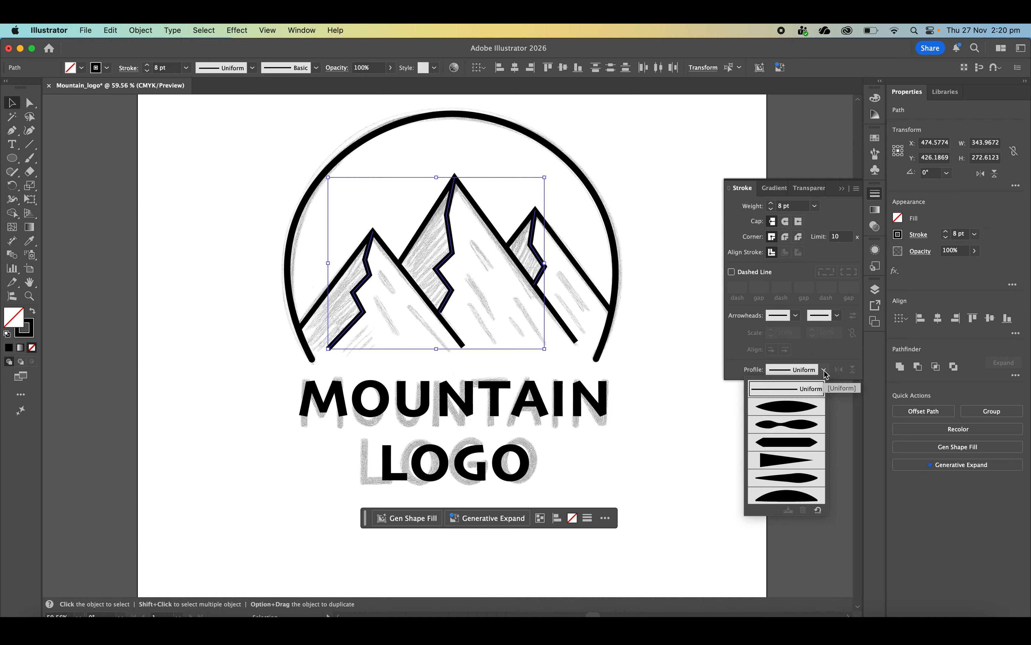
{"action": "left_click", "coordinate": [801, 409]}
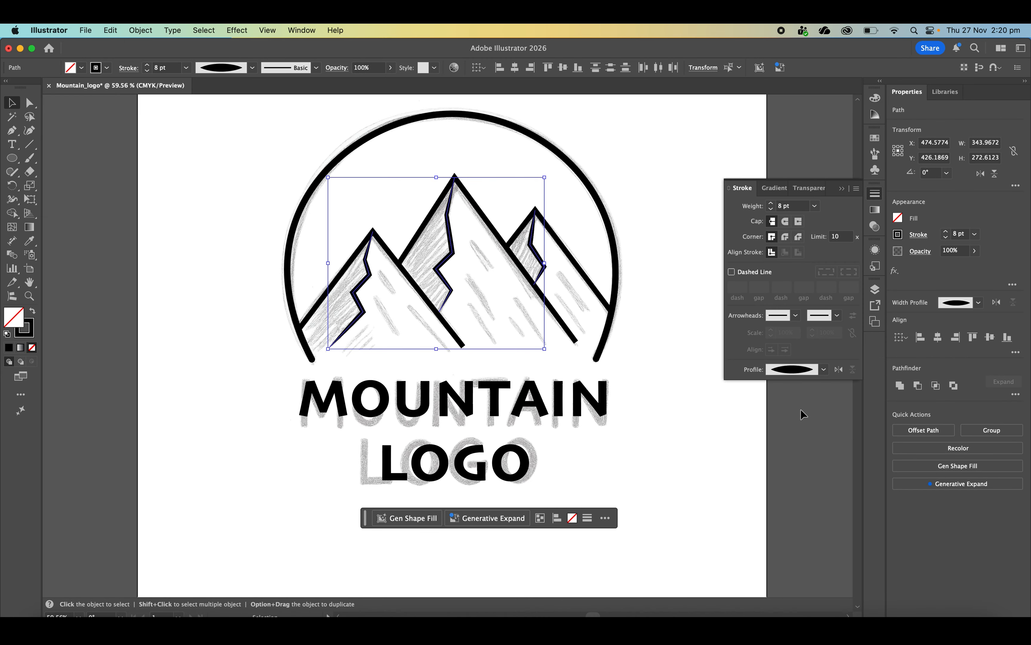
{"action": "left_click", "coordinate": [683, 188]}
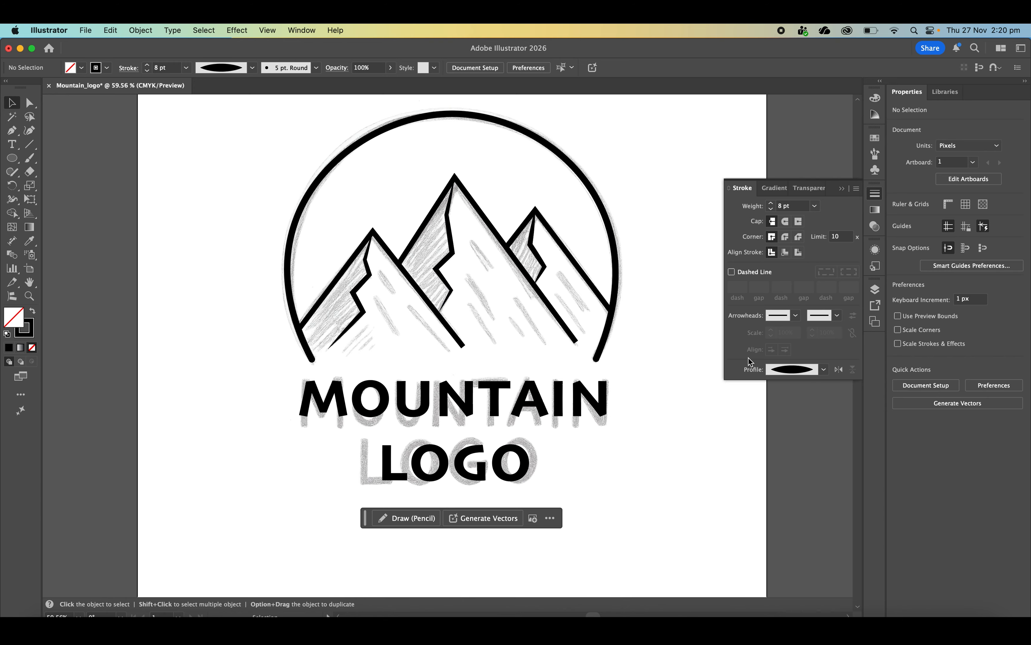
Try the triangular width profile on the three shadow edges, and apply the off-centre profile that tapers at both ends instead
{"action": "left_click", "coordinate": [531, 242]}
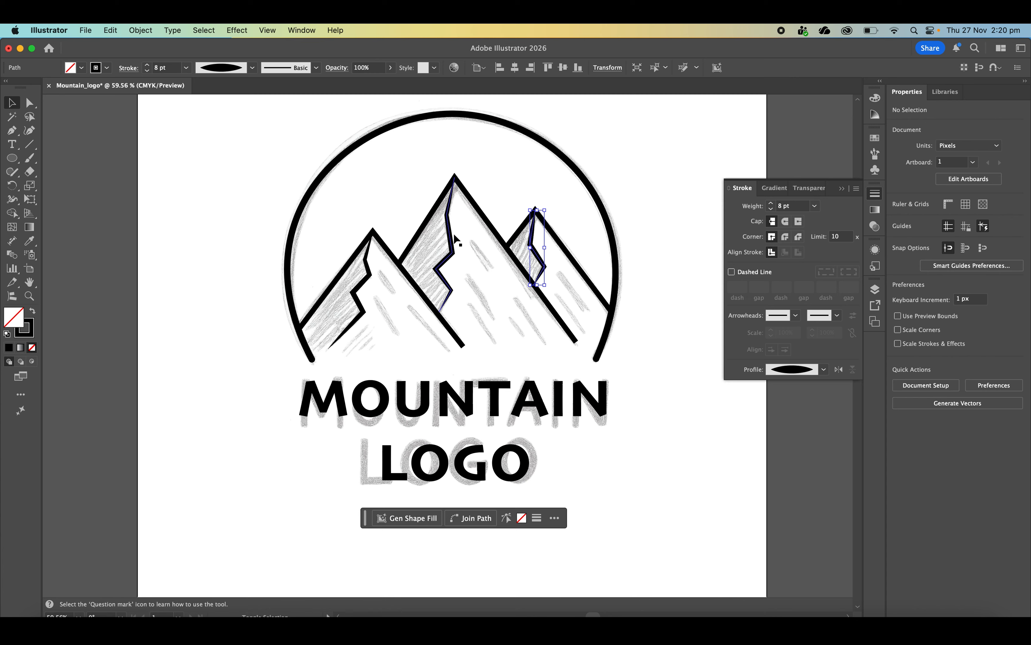
{"action": "left_click", "coordinate": [452, 239], "text": "shift"}
{"action": "left_click", "coordinate": [369, 274], "text": "shift"}
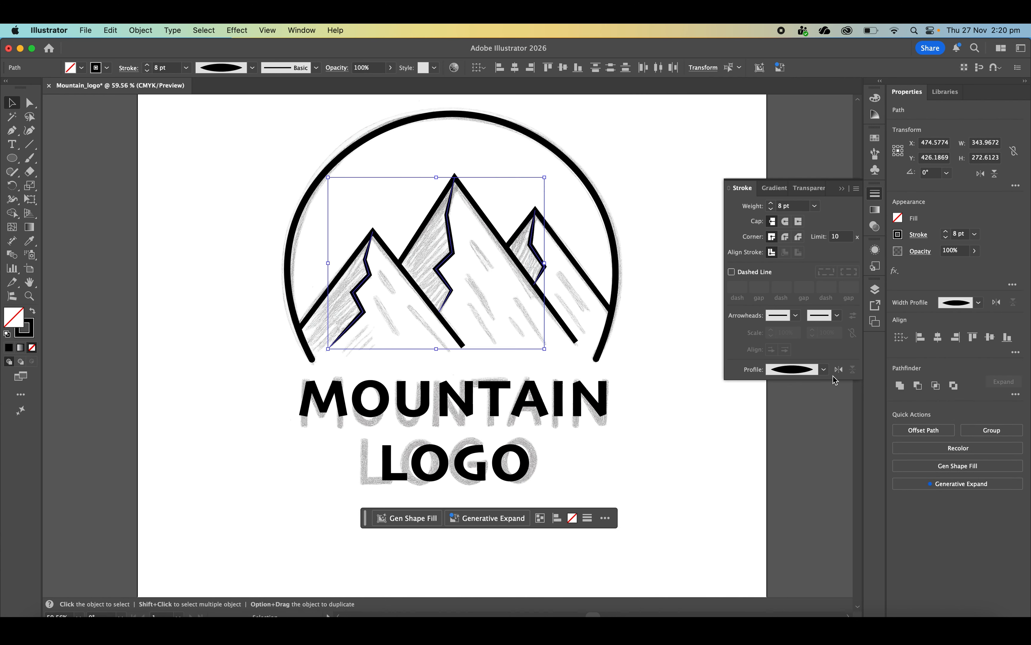
{"action": "left_click", "coordinate": [824, 369]}
{"action": "left_click", "coordinate": [802, 466]}
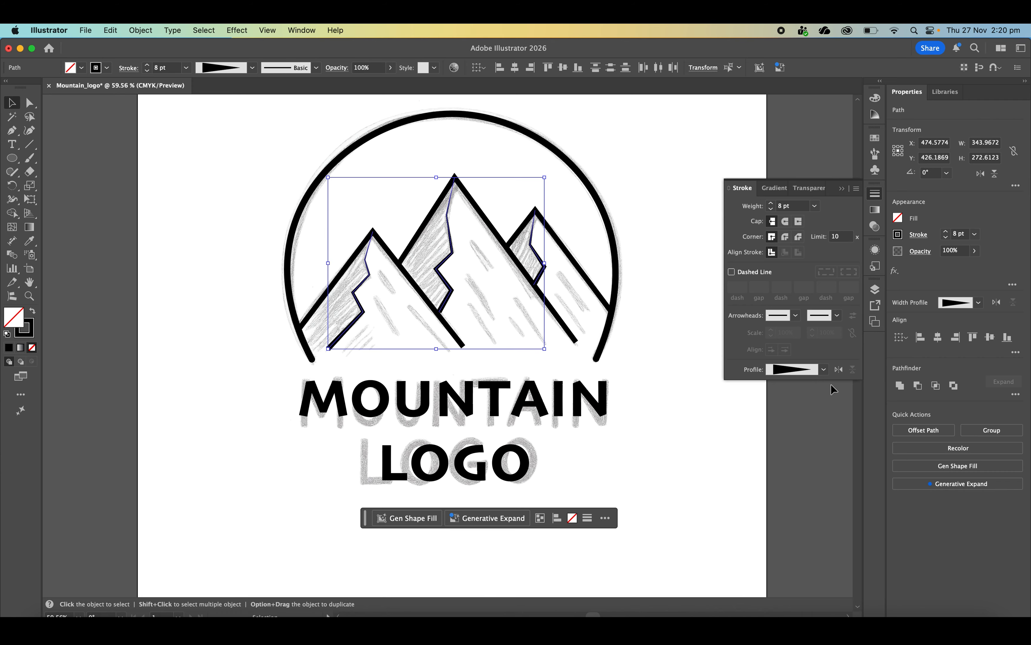
{"action": "left_click", "coordinate": [824, 369]}
{"action": "left_click", "coordinate": [804, 480]}
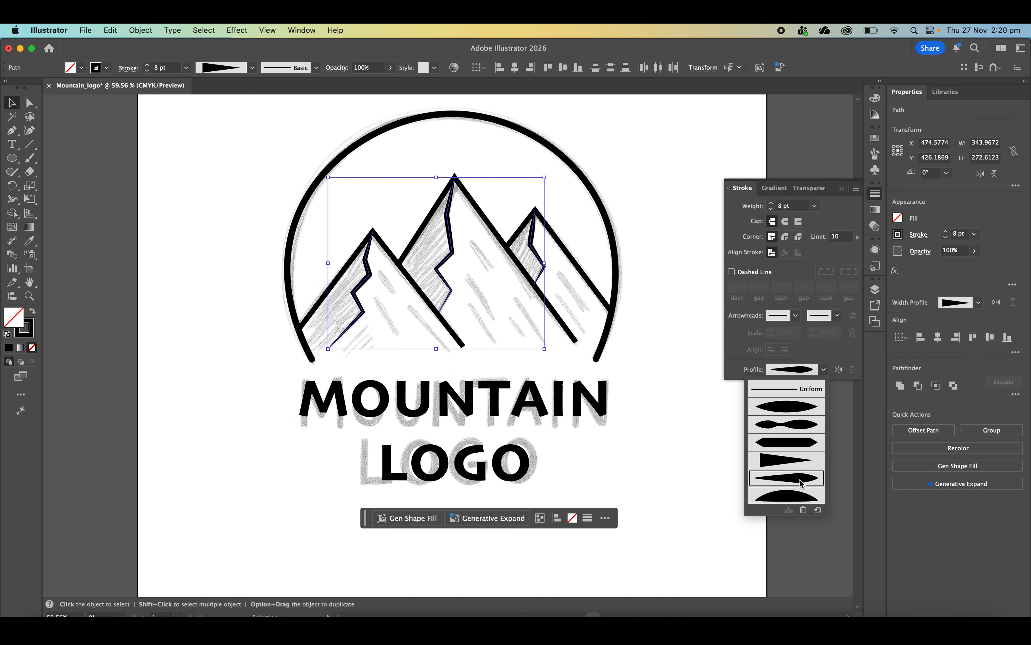
{"action": "left_click", "coordinate": [824, 369]}
{"action": "left_click", "coordinate": [681, 414]}
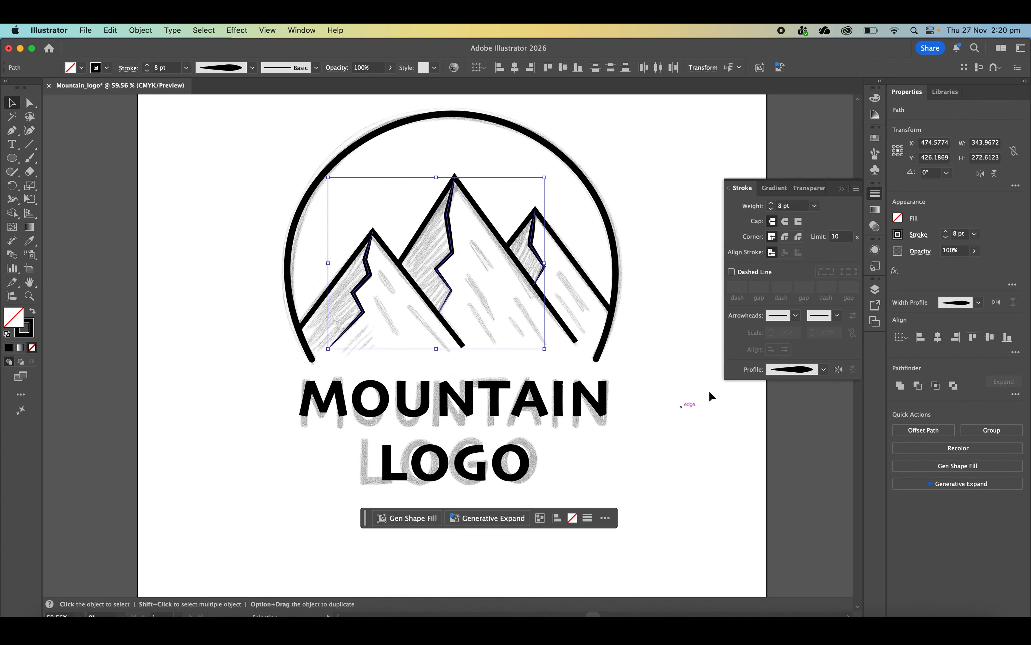
{"action": "left_click", "coordinate": [879, 194]}
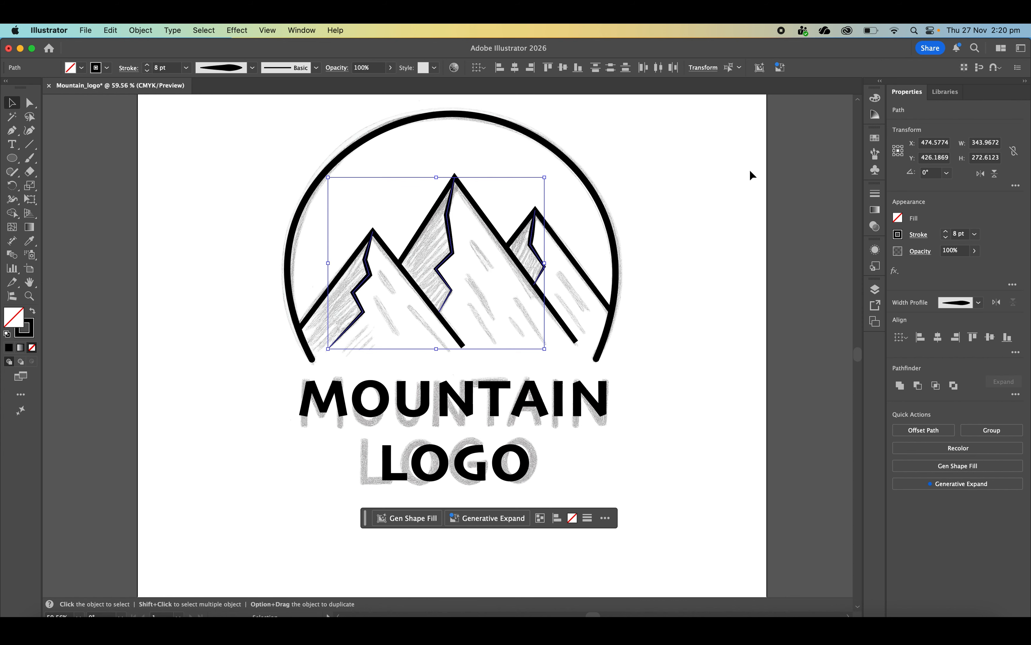
{"action": "left_click", "coordinate": [728, 288]}
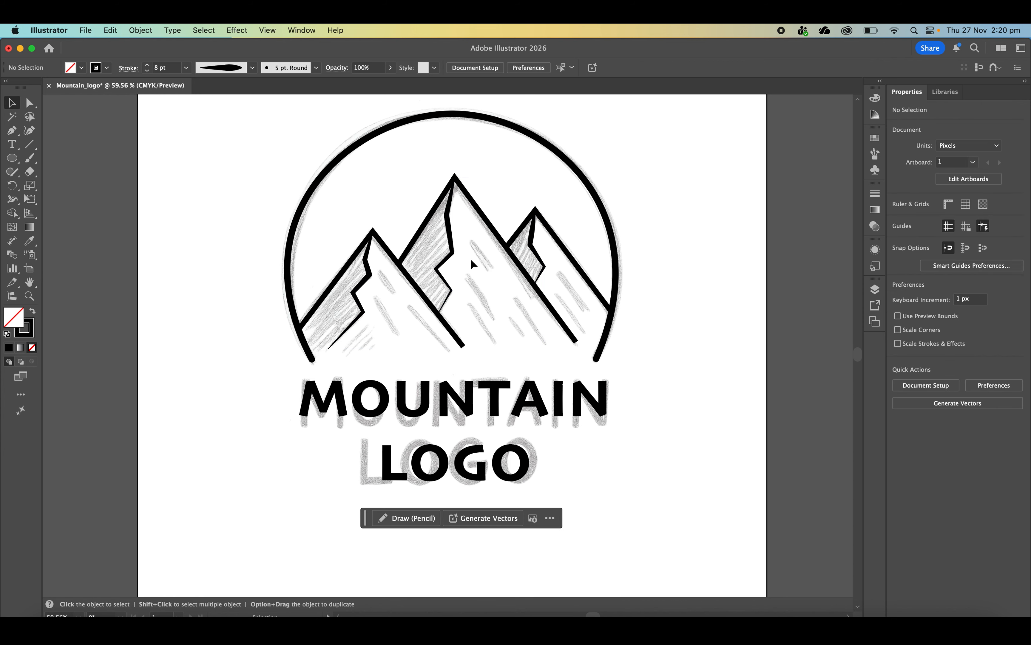
Shorten the middle mountain's shadow edge slightly from its lower end and the right mountain's to about 99 px high
{"action": "left_click", "coordinate": [448, 299]}
{"action": "left_click_drag", "start_coordinate": [446, 311], "coordinate": [446, 309]}
{"action": "left_click", "coordinate": [538, 277]}
{"action": "left_click_drag", "start_coordinate": [539, 285], "coordinate": [539, 281]}
{"action": "left_click", "coordinate": [655, 292]}
{"action": "left_click", "coordinate": [539, 250]}
{"action": "left_click_drag", "start_coordinate": [538, 280], "coordinate": [537, 272]}
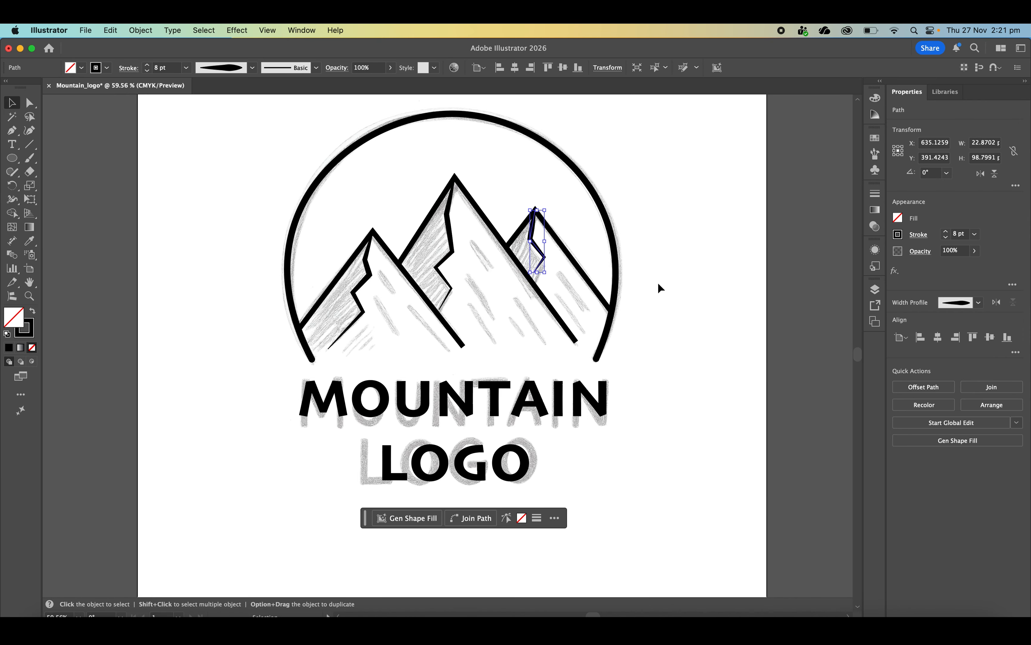
{"action": "left_click", "coordinate": [661, 287]}
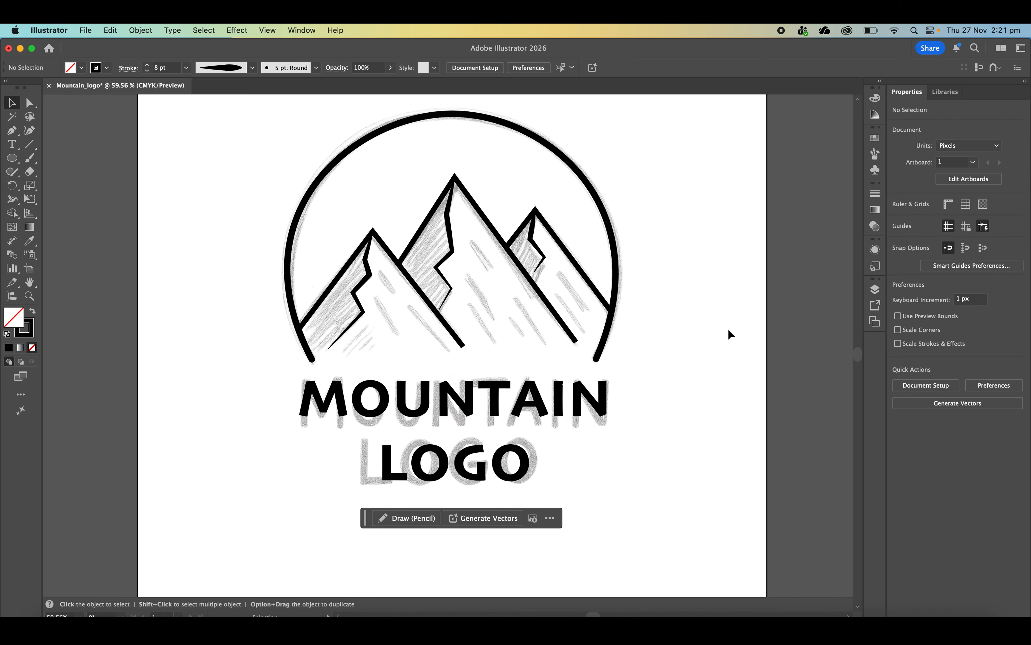
Shorten the middle mountain's shadow edge from its lower end to about 202 px high
{"action": "left_click", "coordinate": [443, 277]}
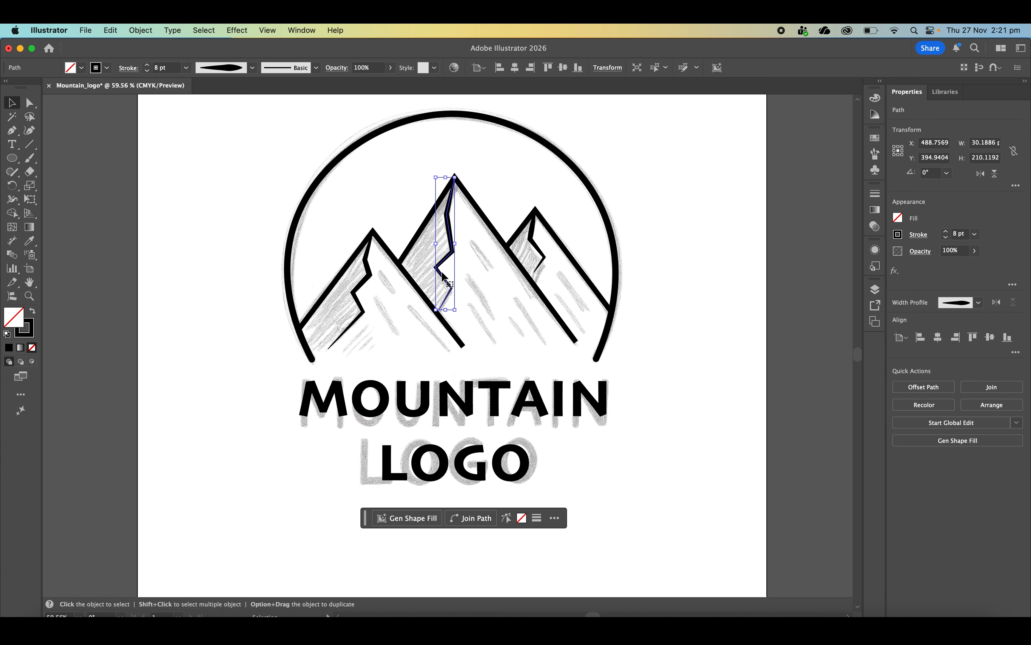
{"action": "left_click_drag", "start_coordinate": [445, 310], "coordinate": [445, 304]}
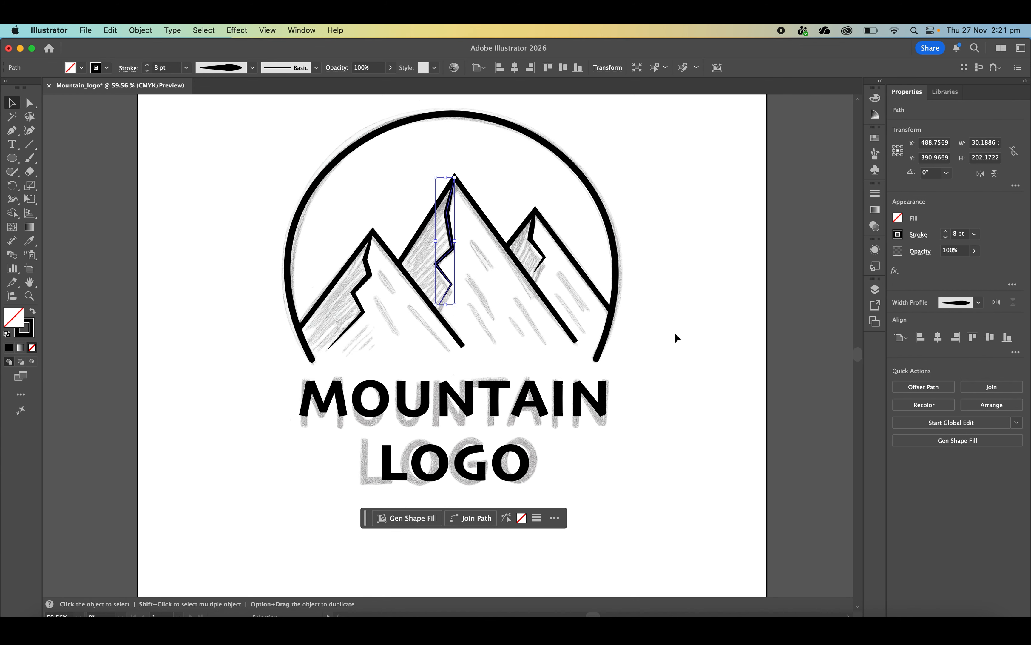
{"action": "left_click", "coordinate": [674, 333]}
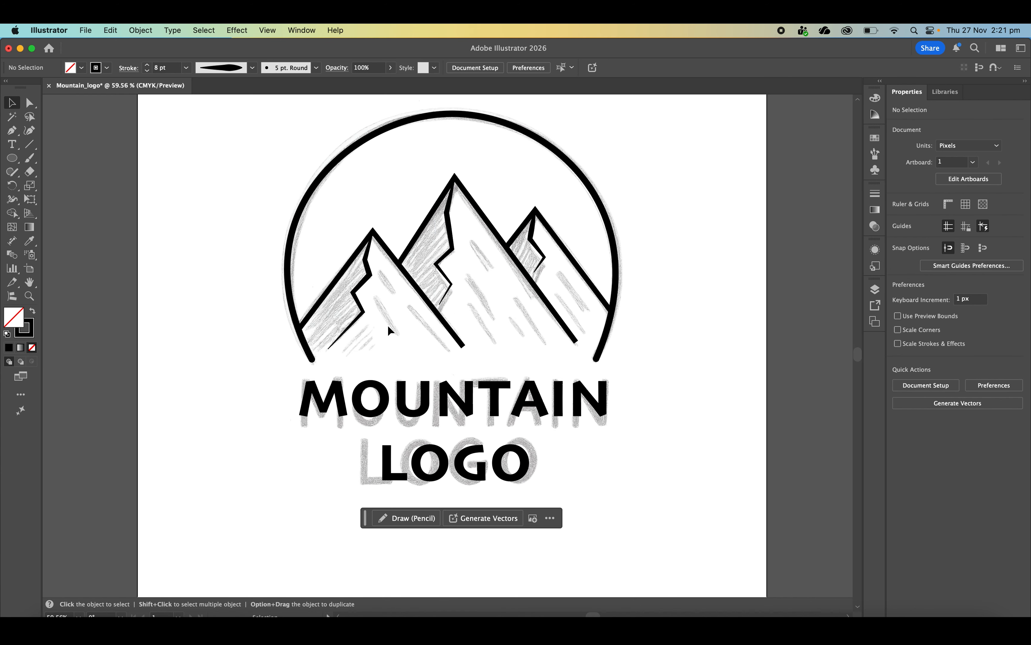
Trace the left mountain's three slanted texture marks with the Pen tool as separate straight open paths
{"action": "left_click", "coordinate": [12, 131]}
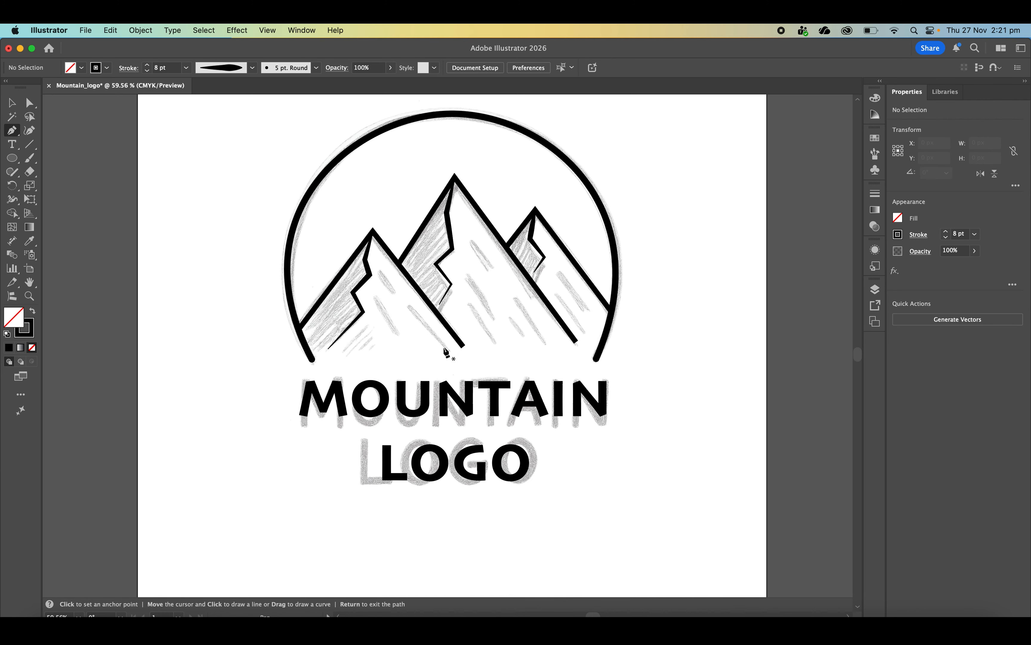
{"action": "left_click", "coordinate": [381, 272]}
{"action": "left_click", "coordinate": [393, 293]}
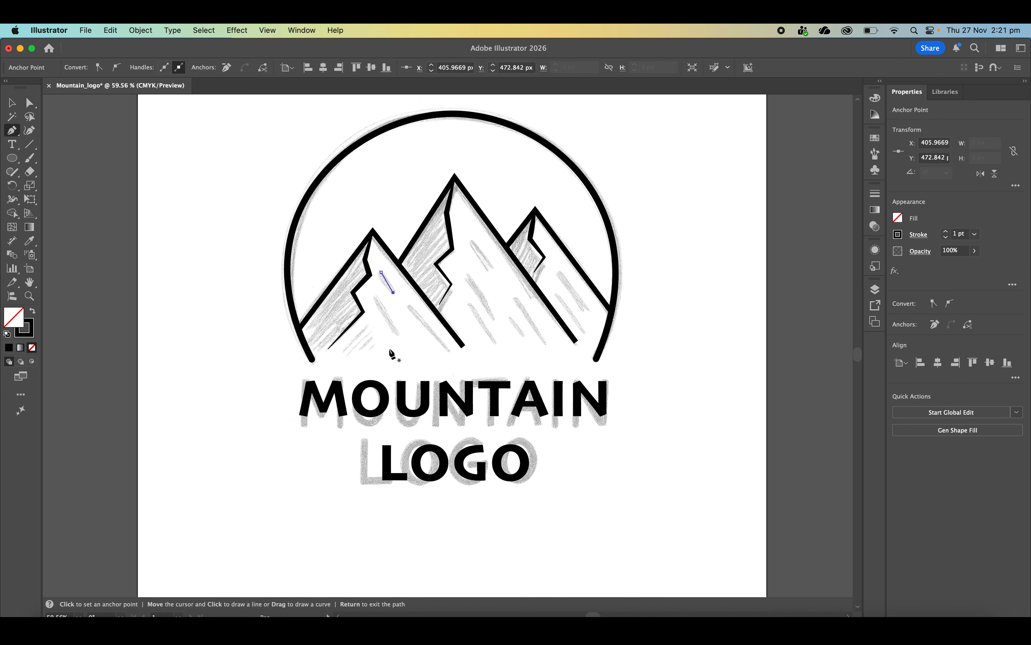
{"action": "key", "text": "Return"}
{"action": "left_click", "coordinate": [377, 300]}
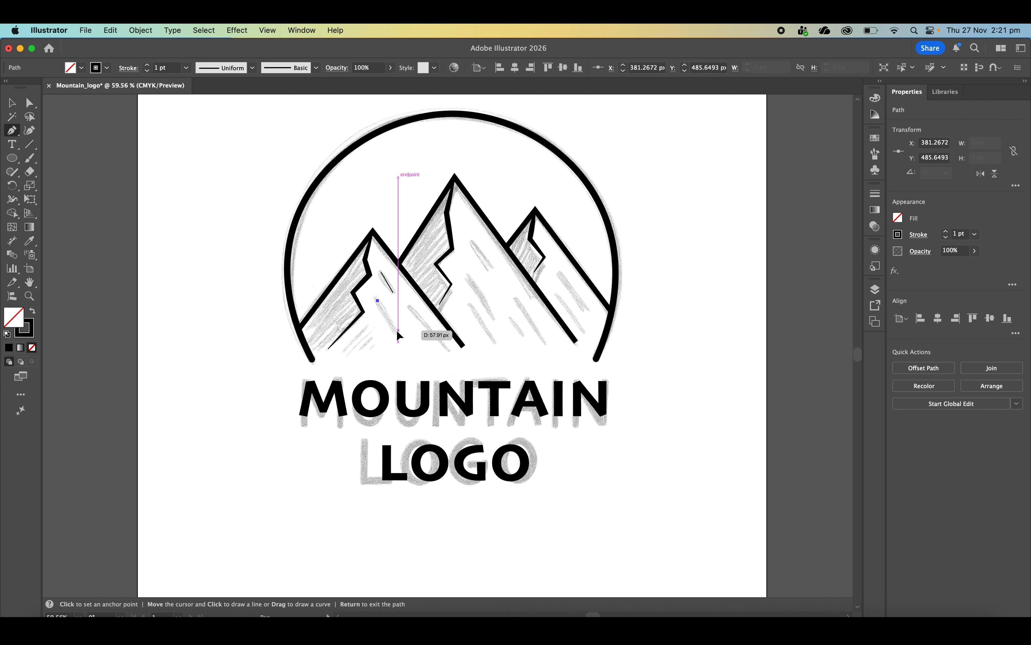
{"action": "left_click", "coordinate": [398, 330]}
{"action": "key", "text": "Return"}
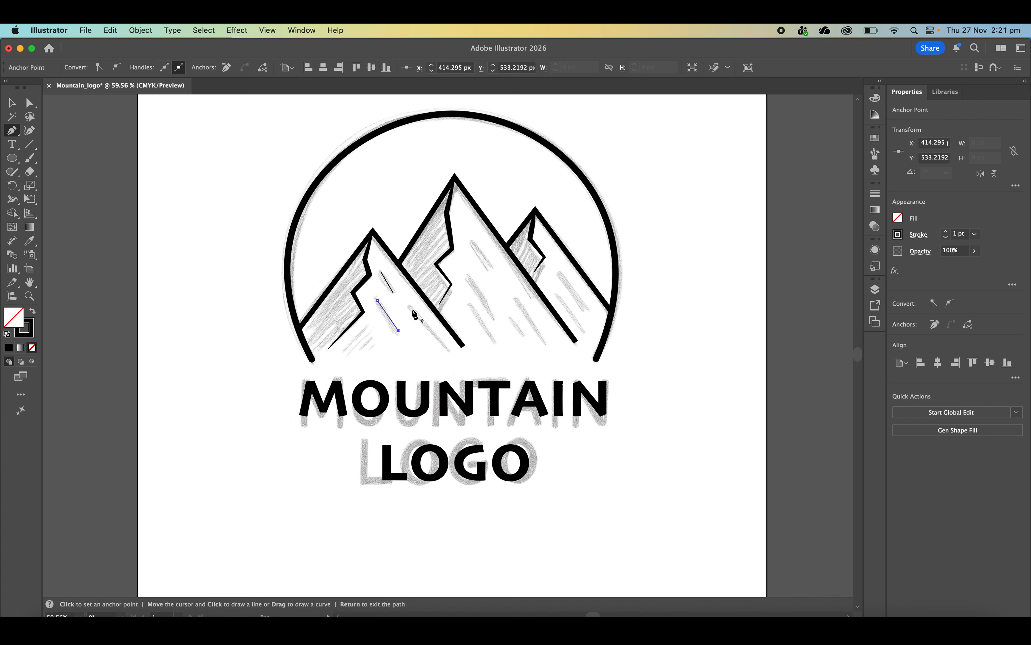
{"action": "left_click", "coordinate": [409, 309]}
{"action": "left_click", "coordinate": [445, 349]}
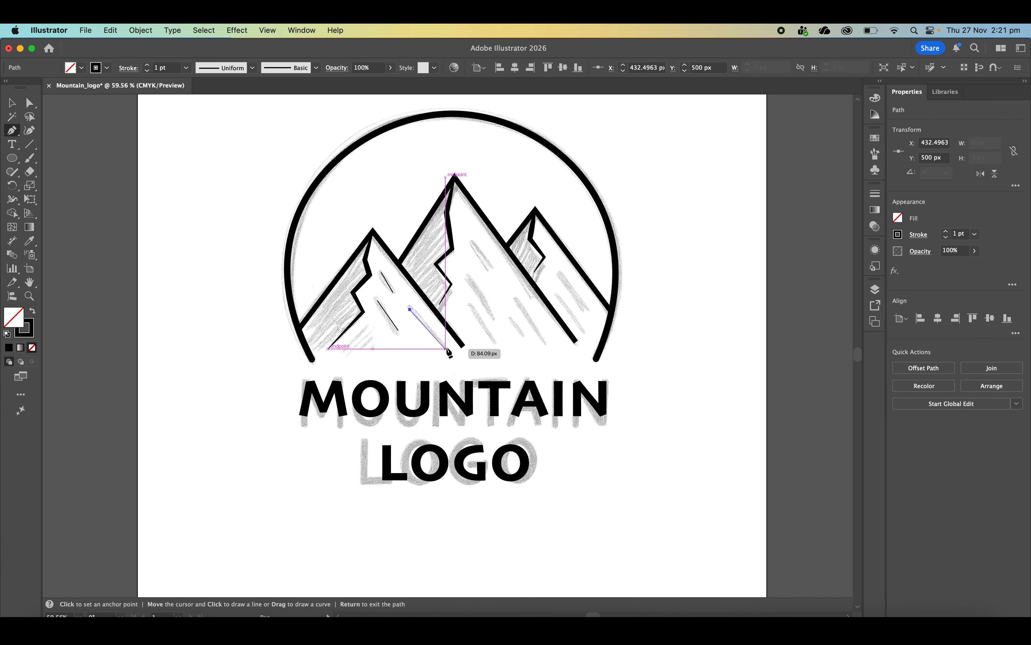
{"action": "key", "text": "Return"}
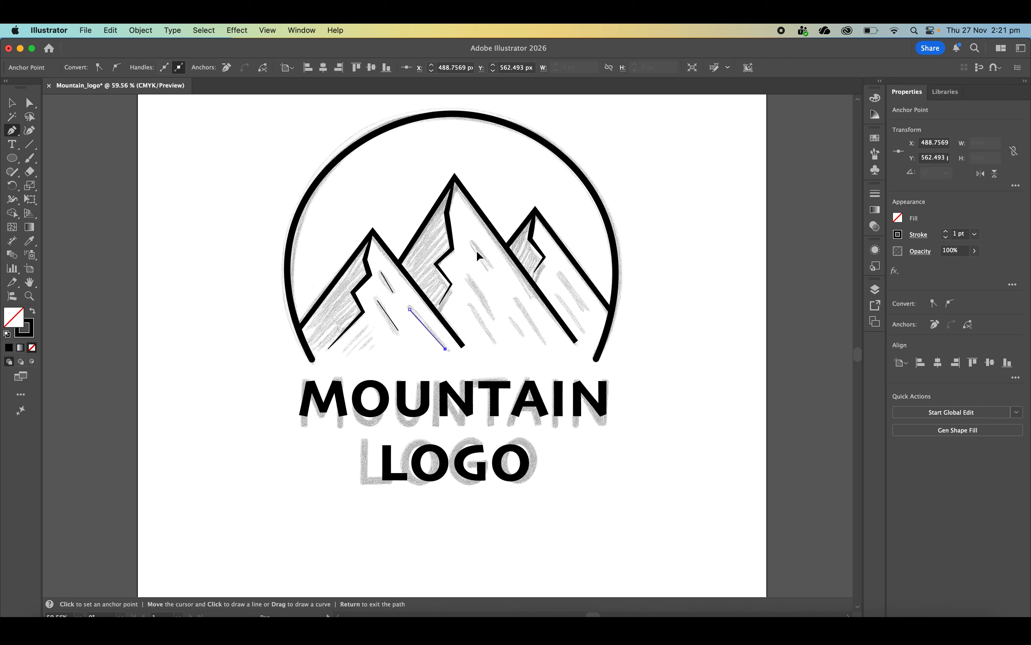
Trace the slanted texture marks on the middle and right mountains as separate straight paths, and return to the Selection tool
{"action": "left_click", "coordinate": [470, 305]}
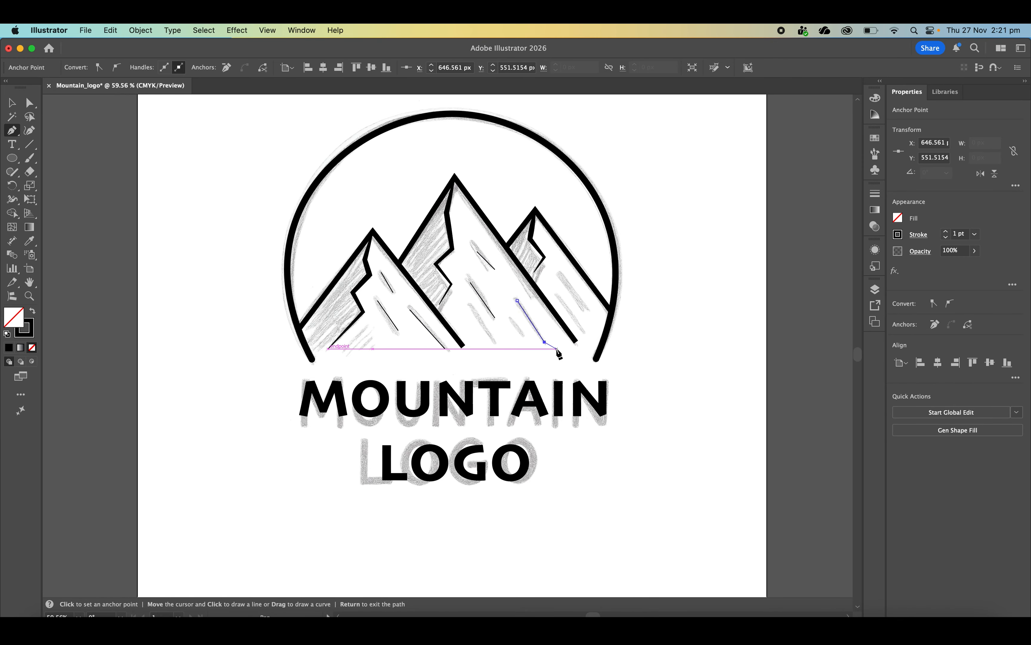
{"action": "left_click", "coordinate": [488, 335]}
{"action": "key", "text": "v"}
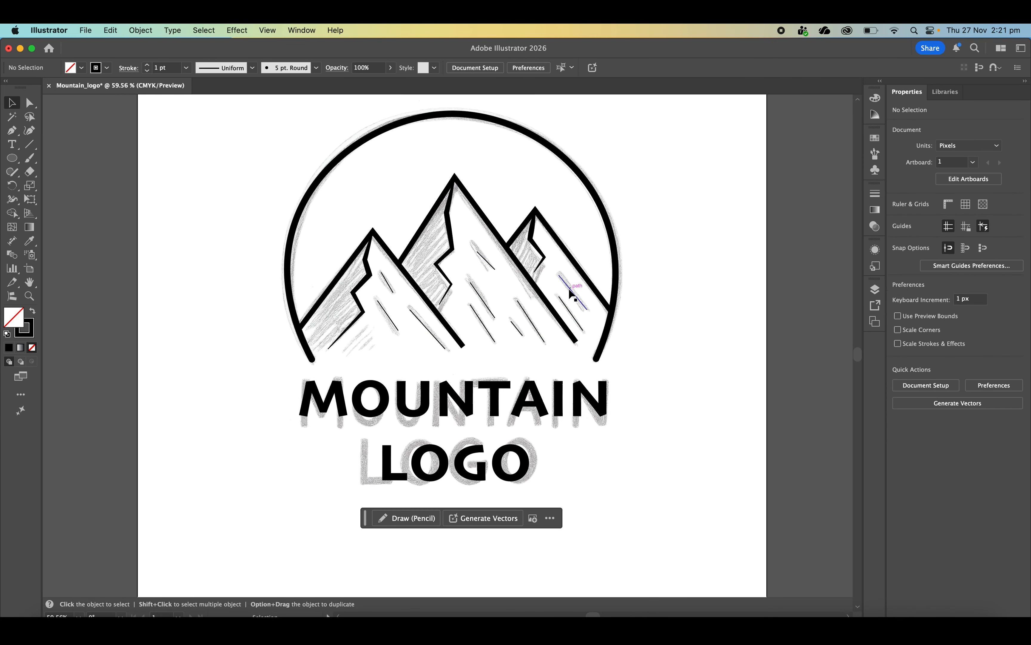
Select all the slanted texture lines across the three mountains and set their stroke weight to 3 pt
{"action": "left_click", "coordinate": [570, 290]}
{"action": "left_click", "coordinate": [532, 326], "text": "shift"}
{"action": "left_click", "coordinate": [485, 256], "text": "shift"}
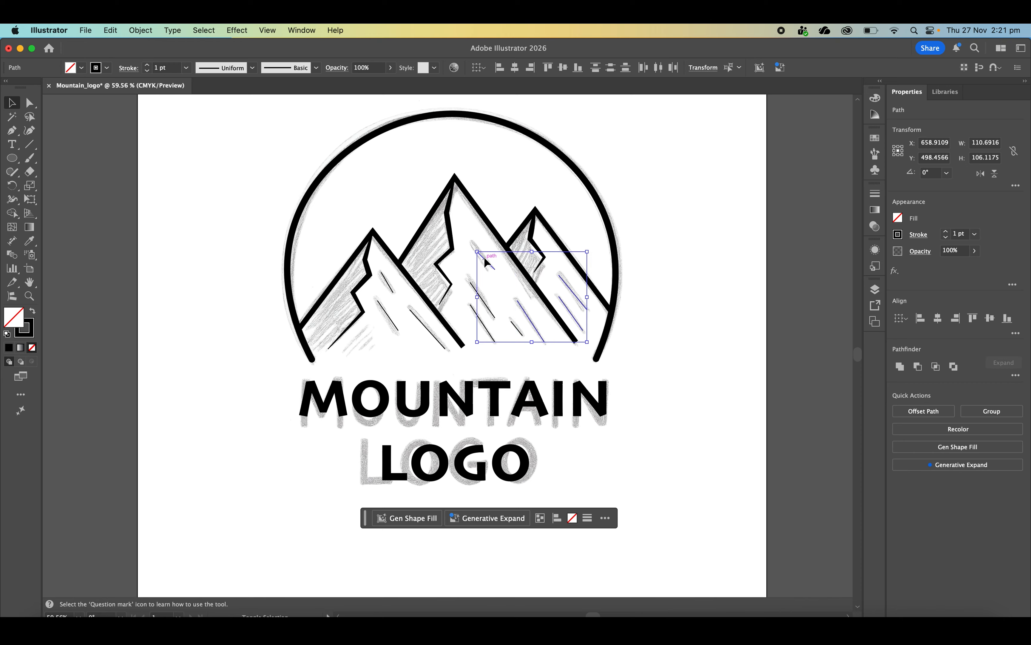
{"action": "left_click", "coordinate": [480, 297], "text": "shift"}
{"action": "left_click", "coordinate": [517, 329], "text": "shift"}
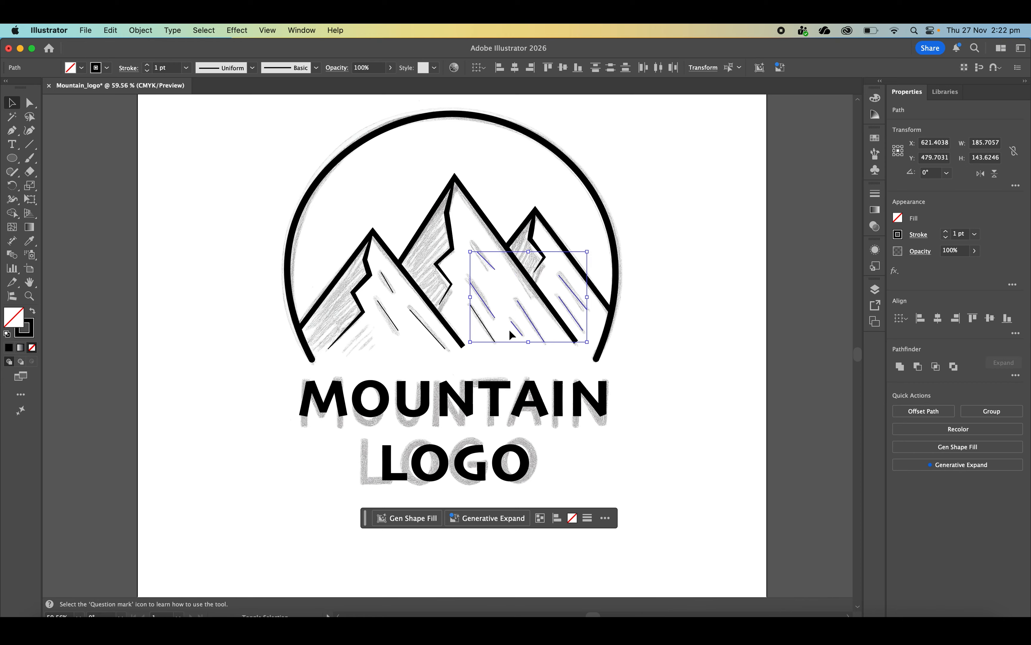
{"action": "left_click", "coordinate": [516, 327], "text": "shift"}
{"action": "left_click", "coordinate": [417, 312], "text": "shift"}
{"action": "left_click", "coordinate": [386, 278], "text": "shift"}
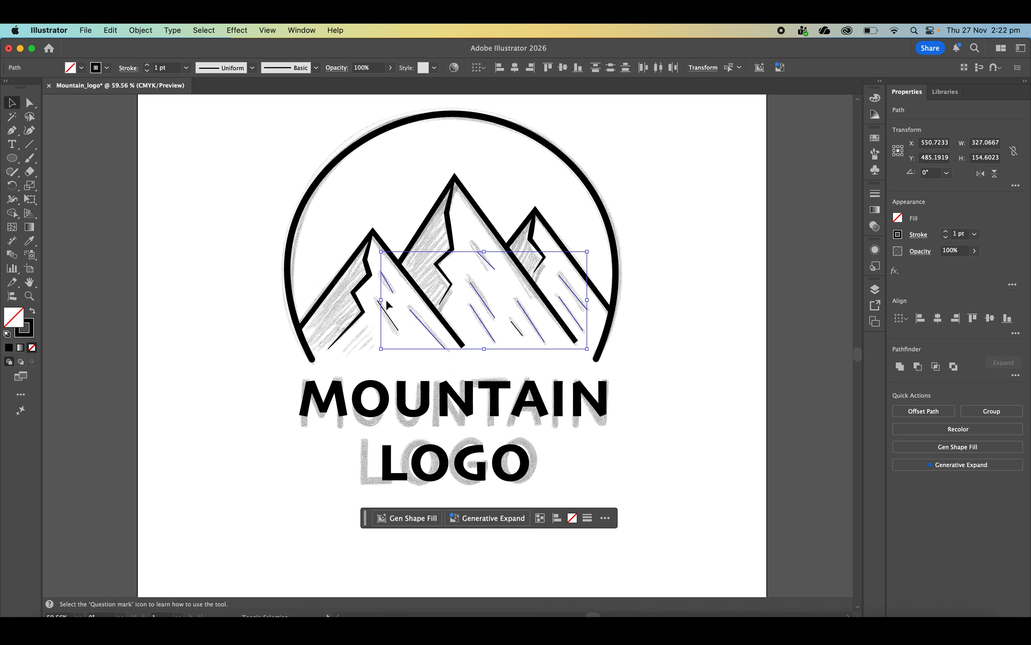
{"action": "left_click", "coordinate": [387, 316], "text": "shift"}
{"action": "left_click", "coordinate": [946, 233]}
{"action": "left_click", "coordinate": [946, 233]}
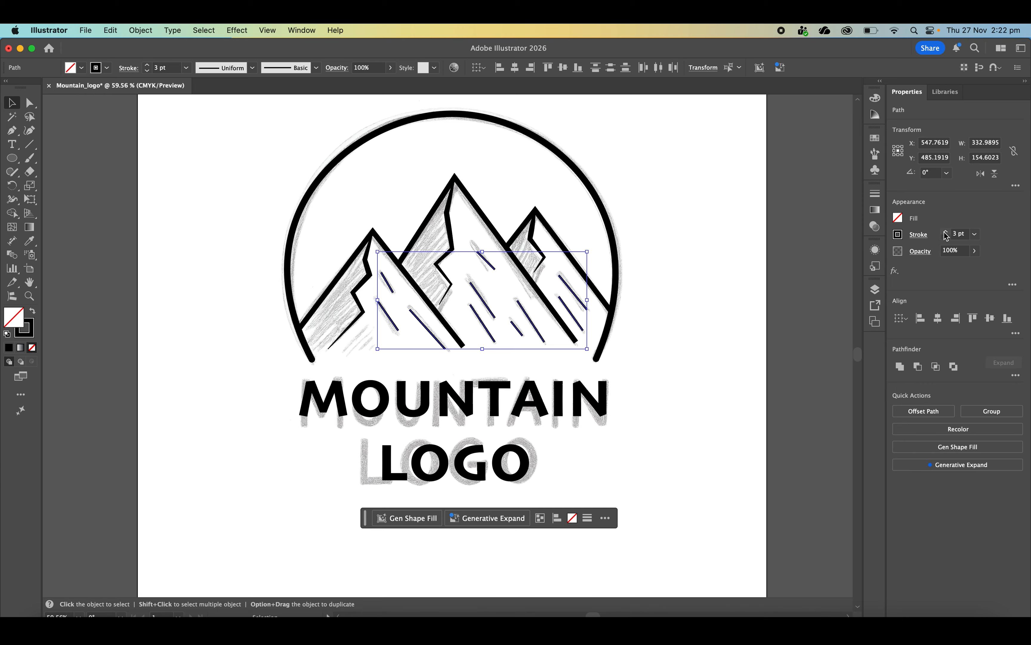
Apply the triangular width profile that tapers to one end to the selected texture lines
{"action": "left_click", "coordinate": [875, 194]}
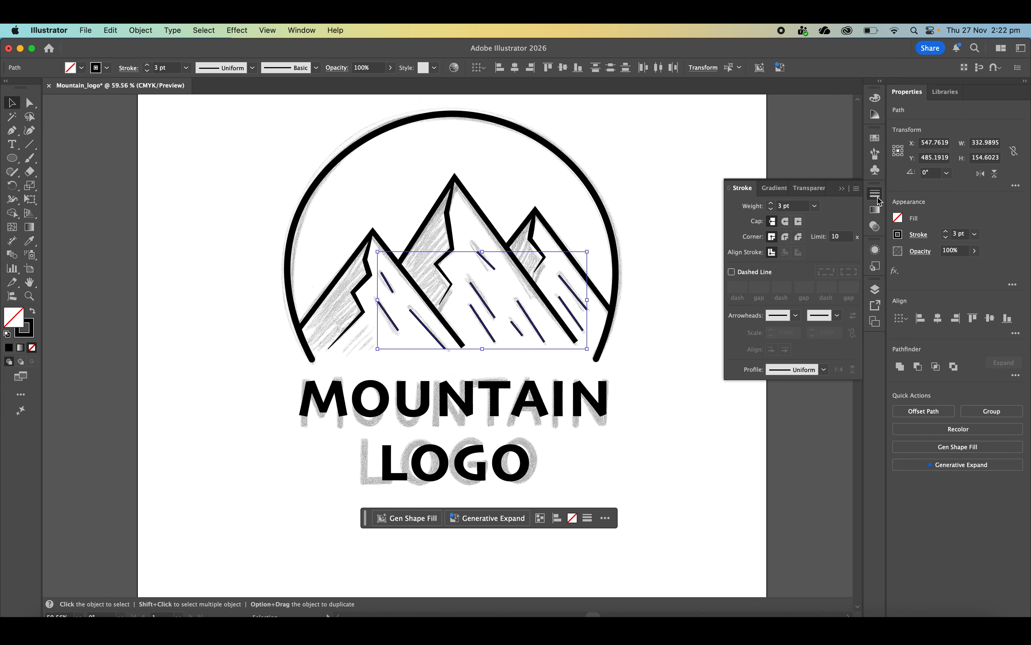
{"action": "left_click", "coordinate": [822, 369]}
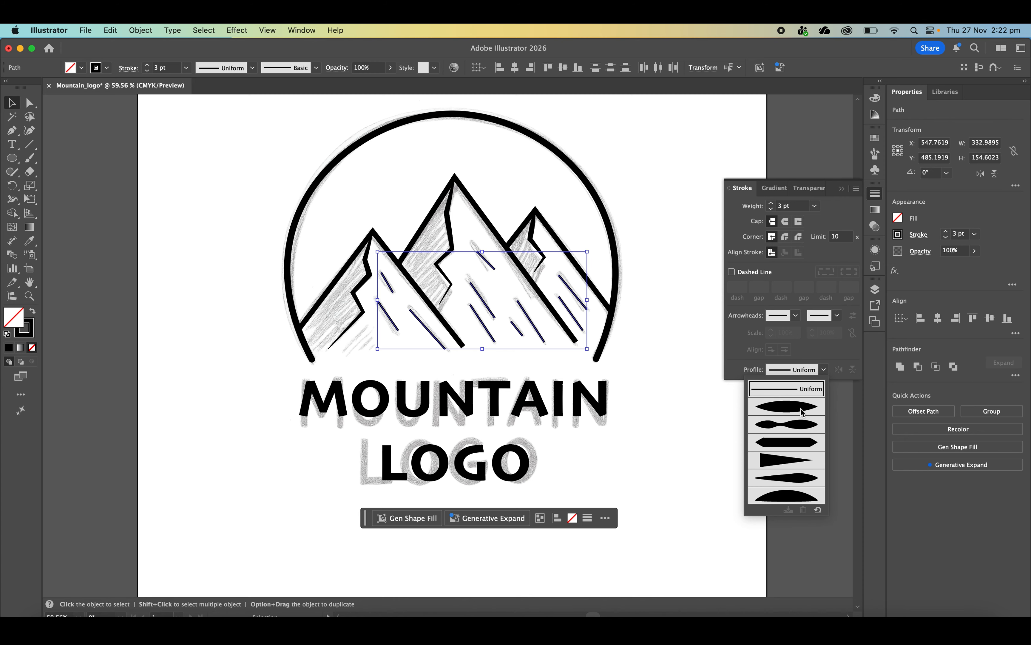
{"action": "left_click", "coordinate": [789, 463]}
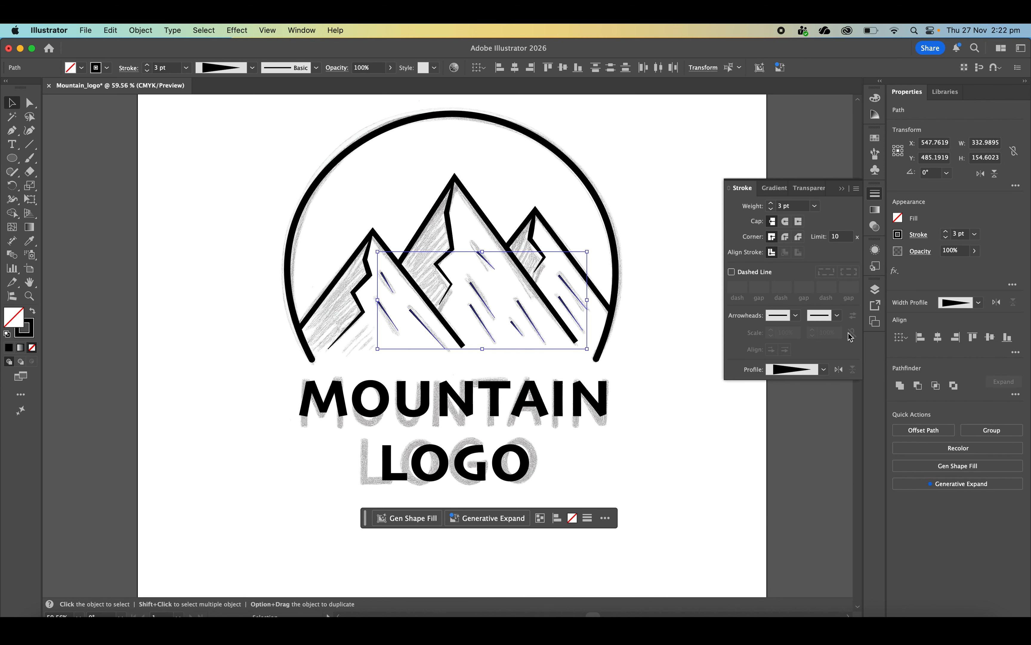
Apply the lens-shaped width profile that tapers at both ends to the selected texture lines, and clear the selection
{"action": "left_click", "coordinate": [824, 369]}
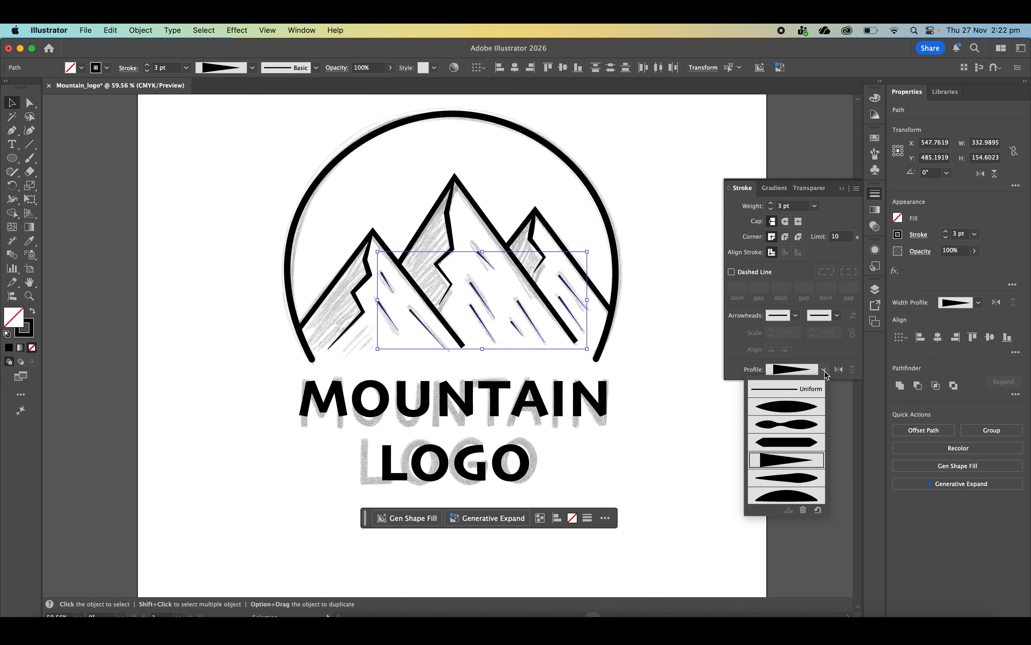
{"action": "left_click", "coordinate": [809, 410]}
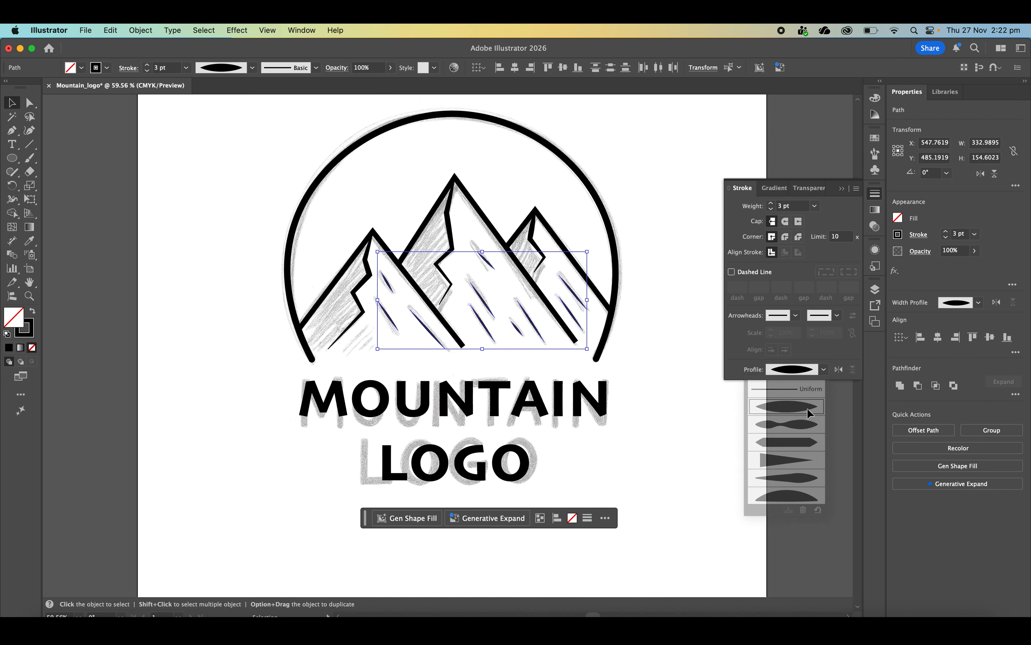
{"action": "left_click", "coordinate": [876, 196]}
{"action": "left_click", "coordinate": [796, 162]}
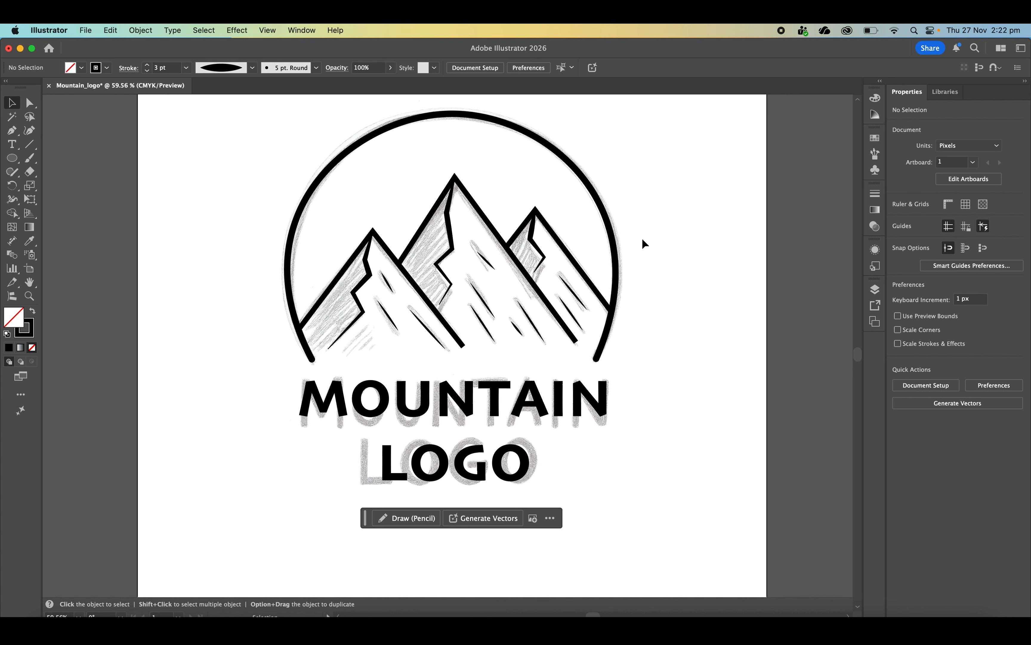
Hide the Reference layer so only the vector artwork shows
{"action": "left_click", "coordinate": [875, 289]}
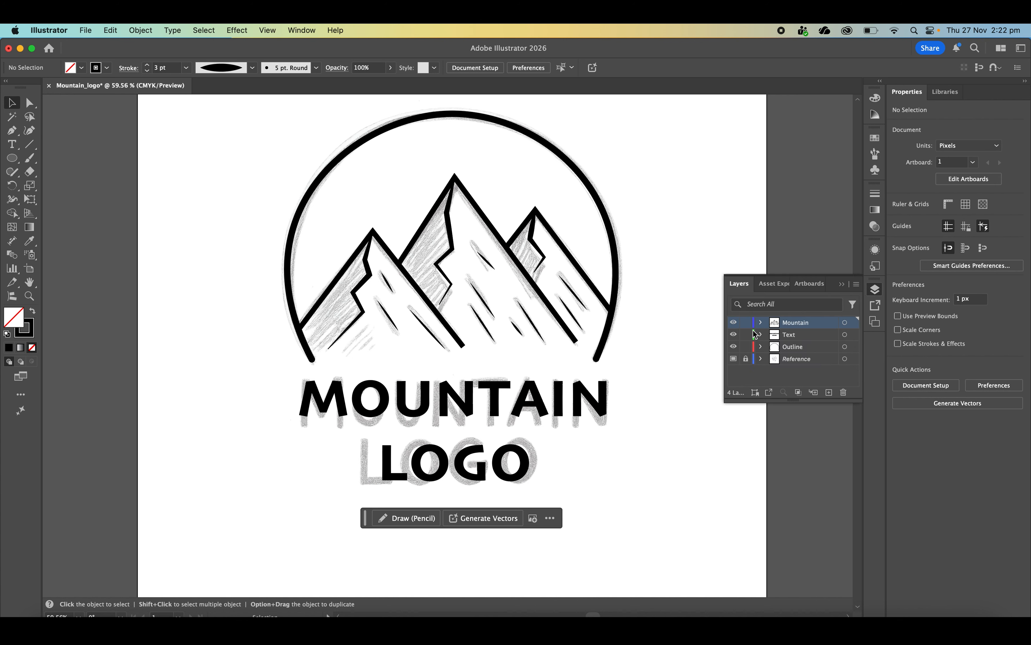
{"action": "left_click", "coordinate": [734, 359]}
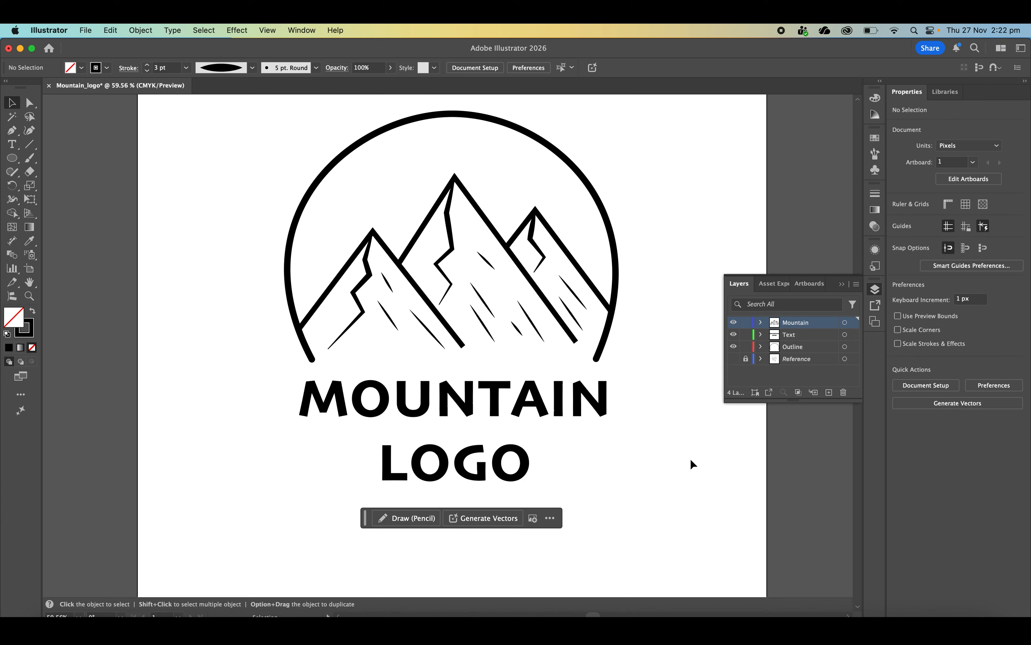
{"action": "scroll", "coordinate": [653, 419], "scroll_direction": "up", "scroll_amount": 2}
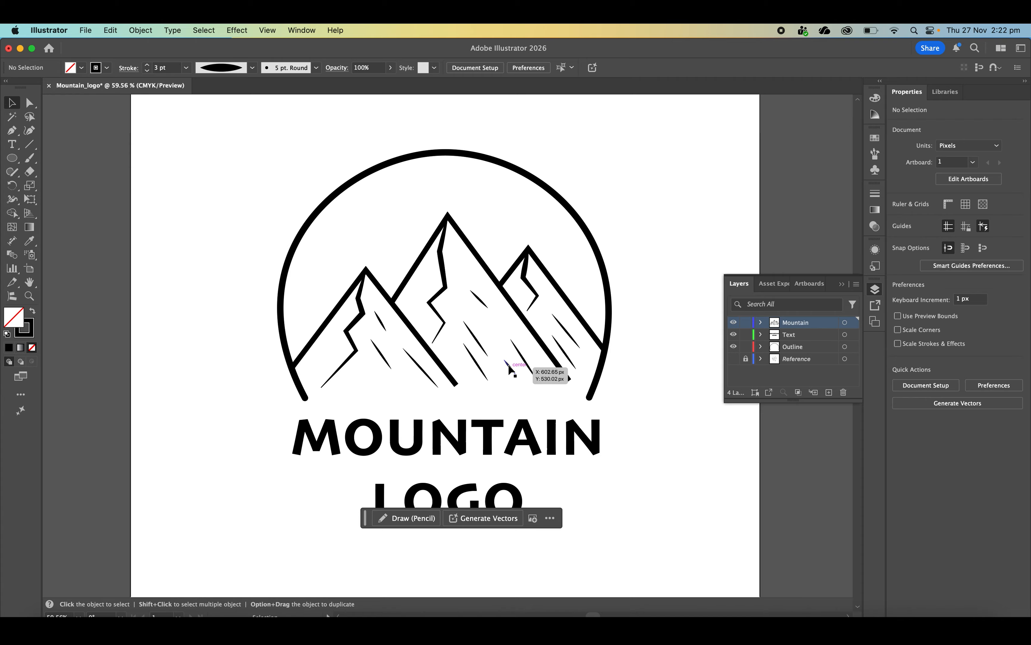
Nudge individual slanted texture lines on the left, middle and right mountains to even out their spacing
{"action": "left_click", "coordinate": [430, 377]}
{"action": "left_click_drag", "start_coordinate": [439, 388], "coordinate": [427, 380]}
{"action": "left_click", "coordinate": [479, 303]}
{"action": "mouse_move", "coordinate": [478, 304]}
{"action": "left_mouse_down"}
{"action": "mouse_move", "coordinate": [478, 328]}
{"action": "mouse_move", "coordinate": [476, 283]}
{"action": "left_mouse_up"}
{"action": "left_click", "coordinate": [479, 297]}
{"action": "left_click_drag", "start_coordinate": [489, 302], "coordinate": [489, 304]}
{"action": "left_click", "coordinate": [658, 274]}
{"action": "mouse_move", "coordinate": [553, 357]}
{"action": "left_mouse_down"}
{"action": "mouse_move", "coordinate": [529, 353]}
{"action": "mouse_move", "coordinate": [566, 337]}
{"action": "mouse_move", "coordinate": [566, 358]}
{"action": "mouse_move", "coordinate": [567, 349]}
{"action": "left_mouse_up"}
{"action": "left_click", "coordinate": [652, 415]}
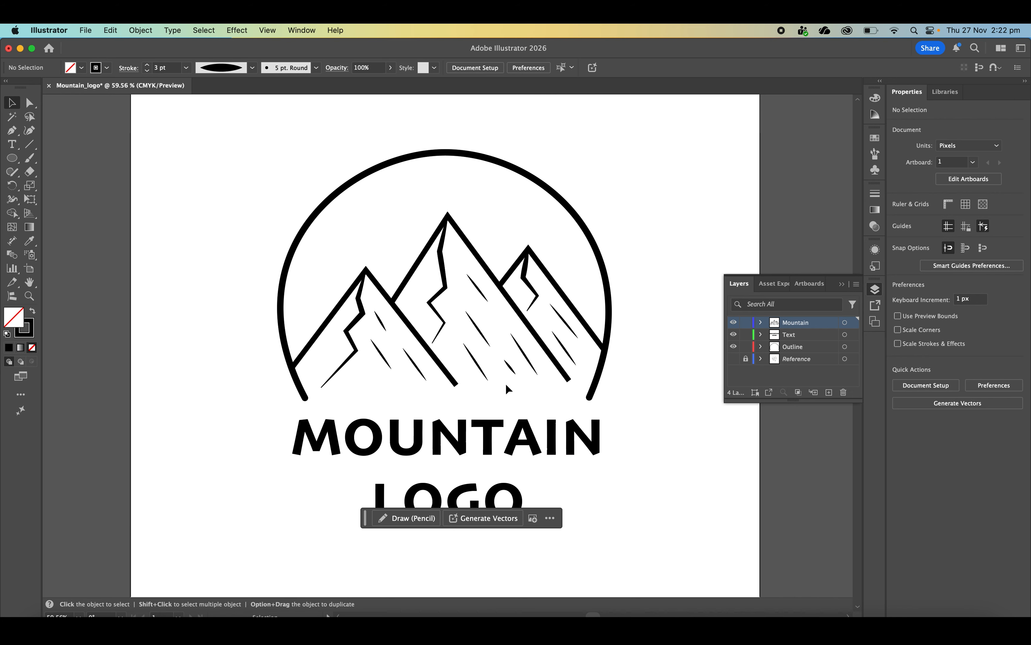
Copy the short texture line on the middle mountain's lower slope to the right mountain's outer slope, and deselect it
{"action": "mouse_move", "coordinate": [507, 366]}
{"action": "left_mouse_down"}
{"action": "mouse_move", "coordinate": [445, 343]}
{"action": "mouse_move", "coordinate": [464, 355]}
{"action": "mouse_move", "coordinate": [597, 355]}
{"action": "left_mouse_up"}
{"action": "left_click", "coordinate": [655, 394]}
{"action": "left_click", "coordinate": [875, 291]}
{"action": "scroll", "coordinate": [688, 327], "scroll_direction": "down", "scroll_amount": 3}
{"action": "scroll", "coordinate": [688, 327], "scroll_direction": "right", "scroll_amount": 2}
{"action": "scroll", "coordinate": [689, 327], "scroll_direction": "down", "scroll_amount": 1}
{"action": "scroll", "coordinate": [689, 331], "scroll_direction": "down", "scroll_amount": 1}
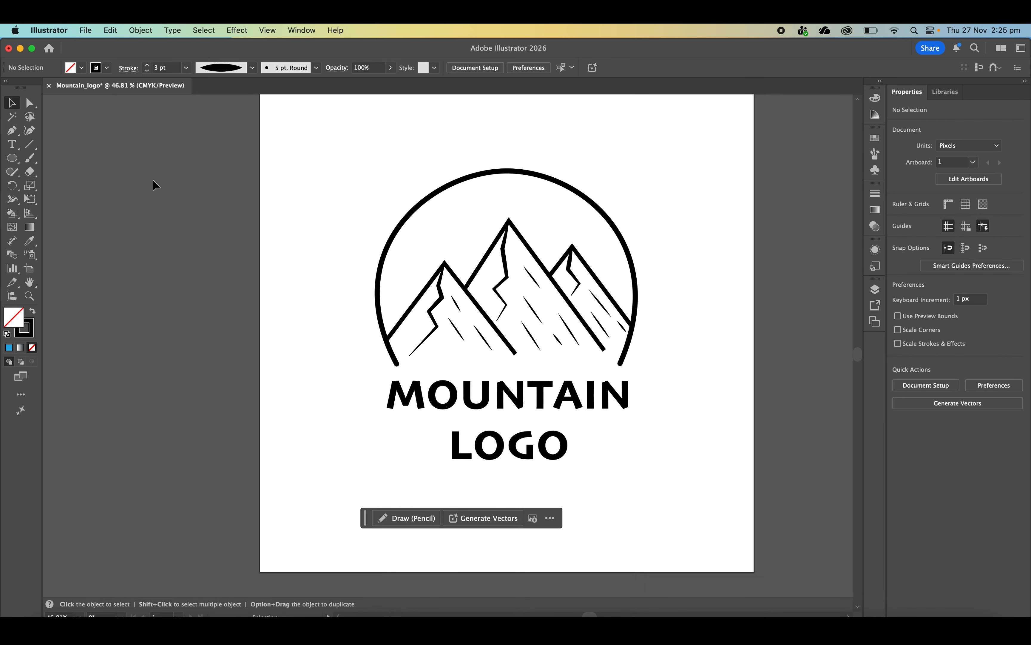
Select all arch and mountain strokes with the Magic Wand and fill the sky behind the peaks bright blue using the Live Paint Bucket
{"action": "left_click", "coordinate": [13, 118]}
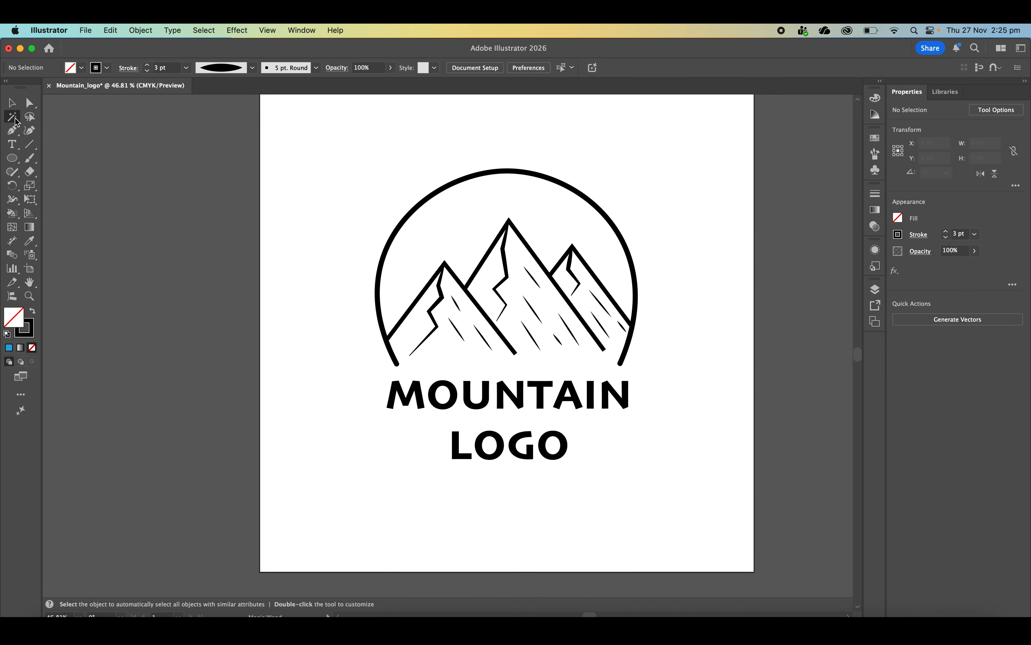
{"action": "left_click", "coordinate": [507, 171]}
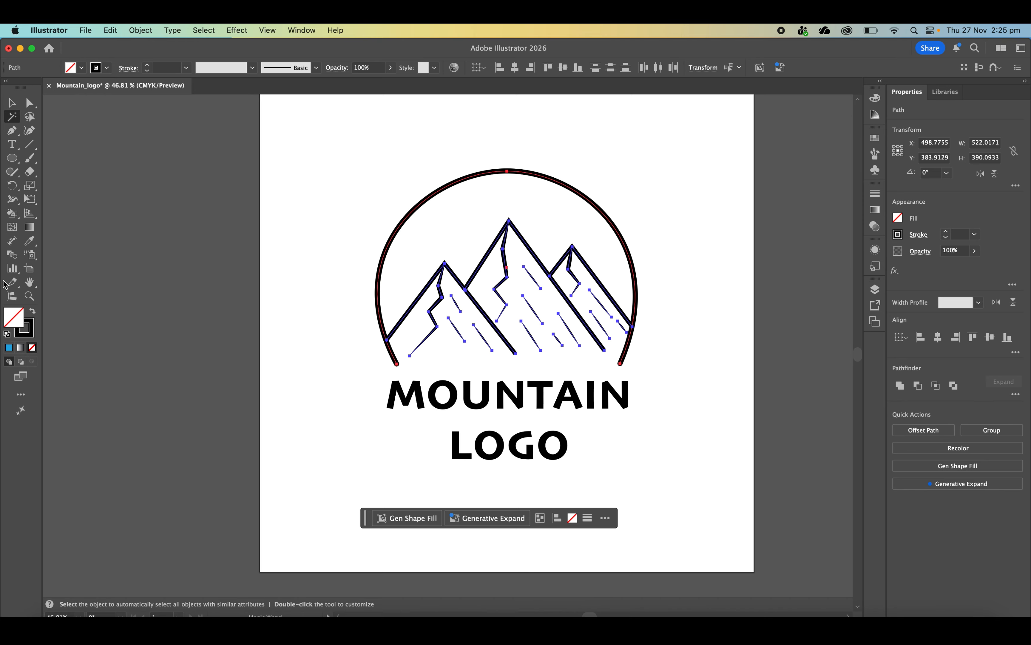
{"action": "left_click", "coordinate": [13, 214]}
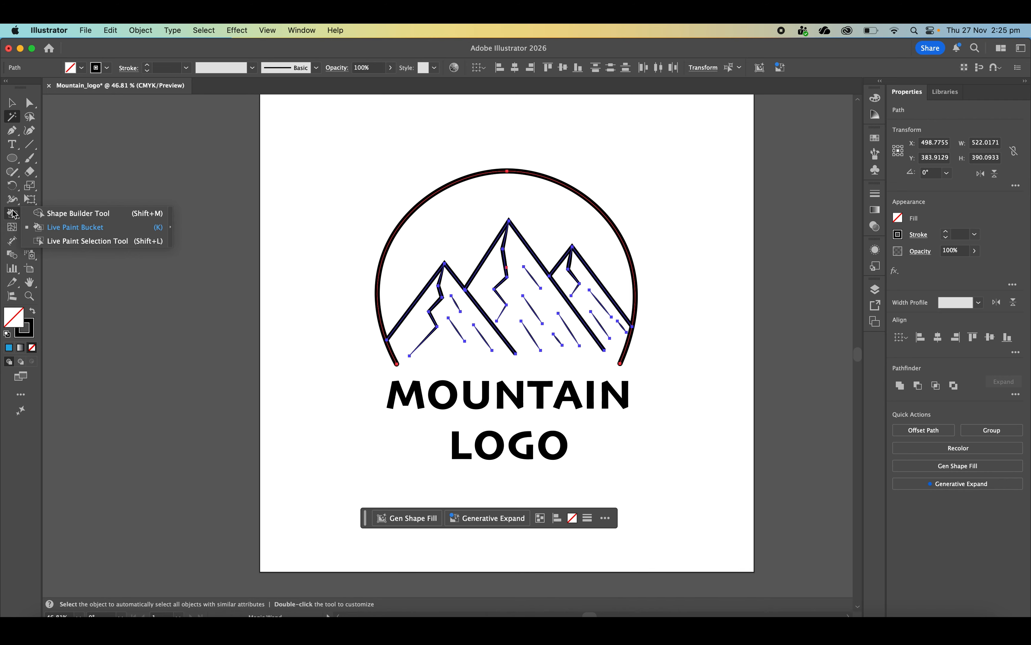
{"action": "left_click", "coordinate": [56, 228]}
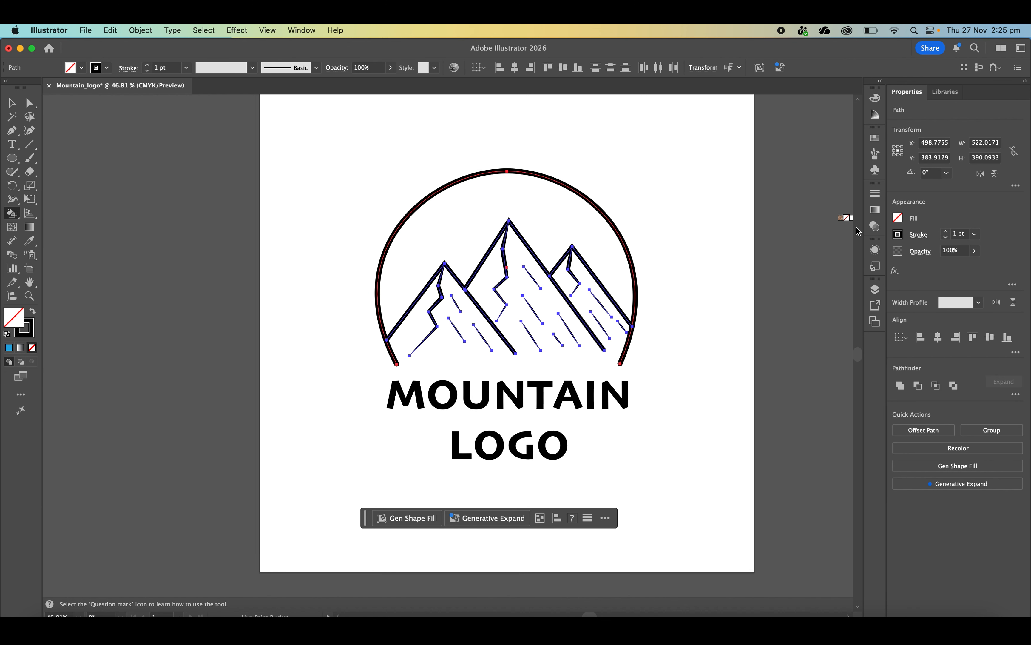
{"action": "left_click", "coordinate": [898, 218]}
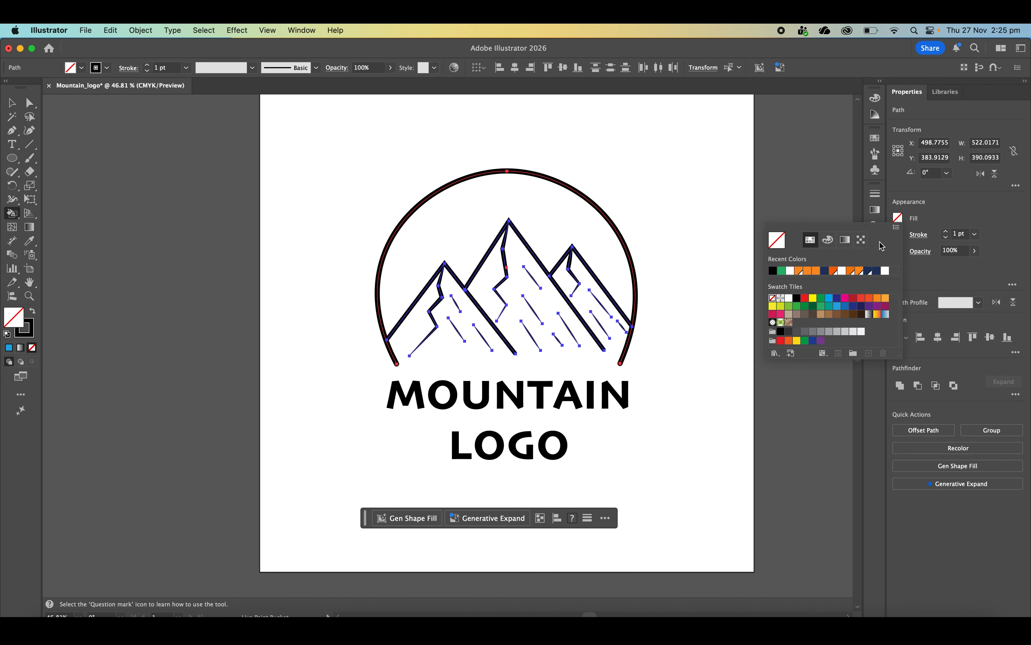
{"action": "left_click", "coordinate": [830, 299]}
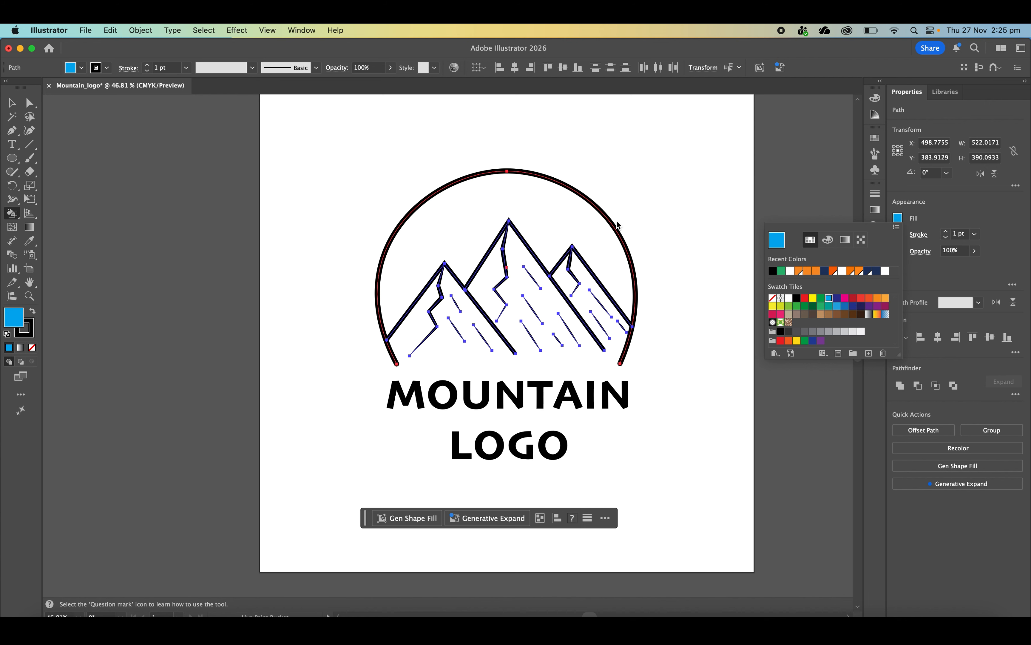
{"action": "left_click", "coordinate": [574, 219]}
{"action": "left_click", "coordinate": [625, 355]}
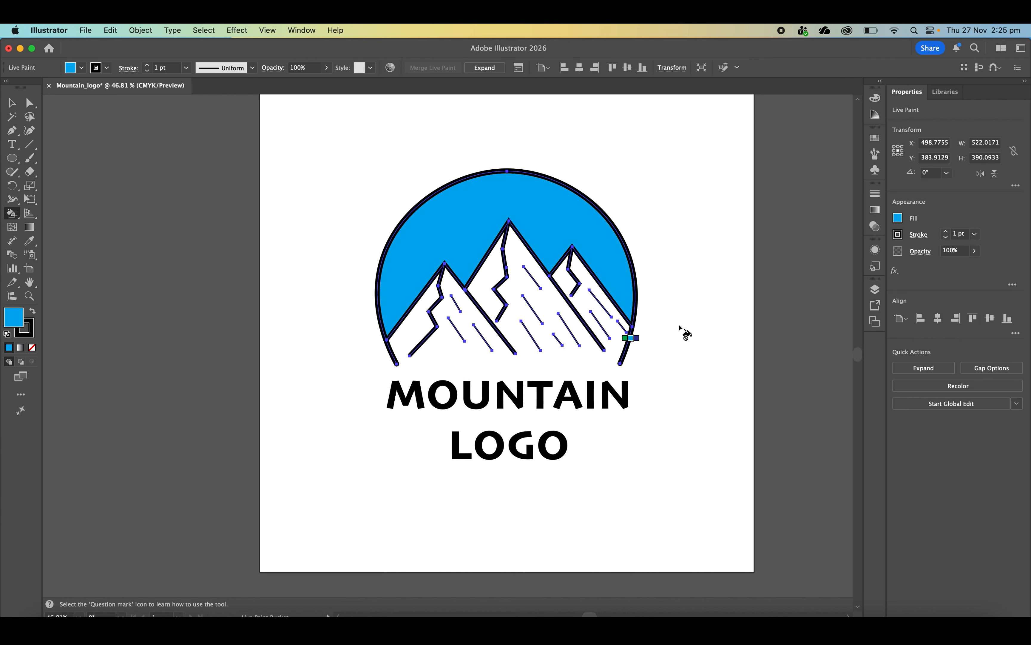
{"action": "left_click", "coordinate": [12, 104]}
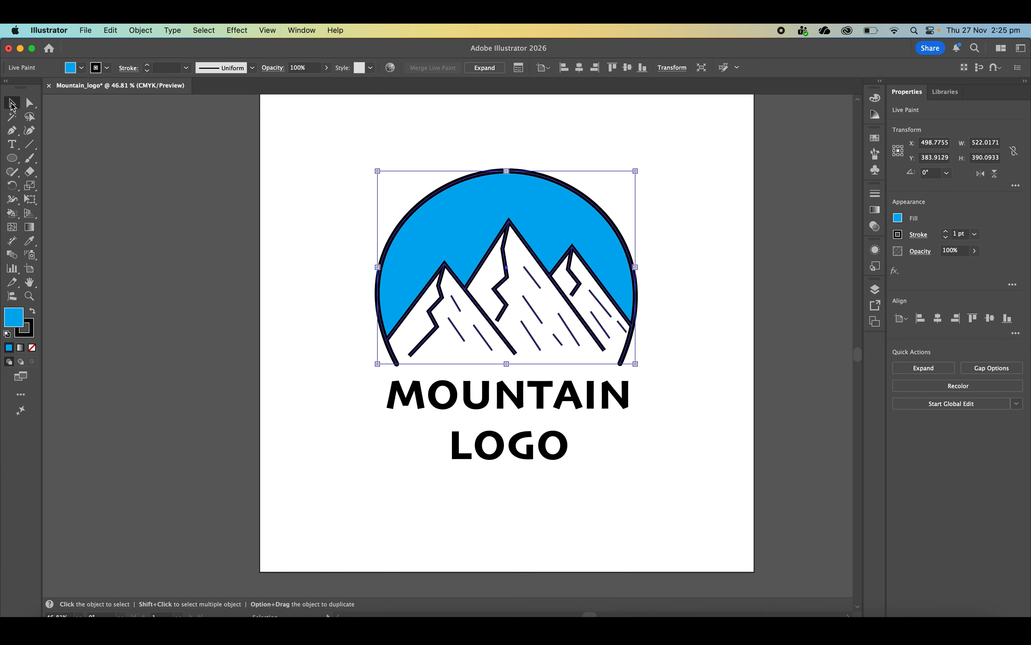
{"action": "left_click", "coordinate": [342, 227]}
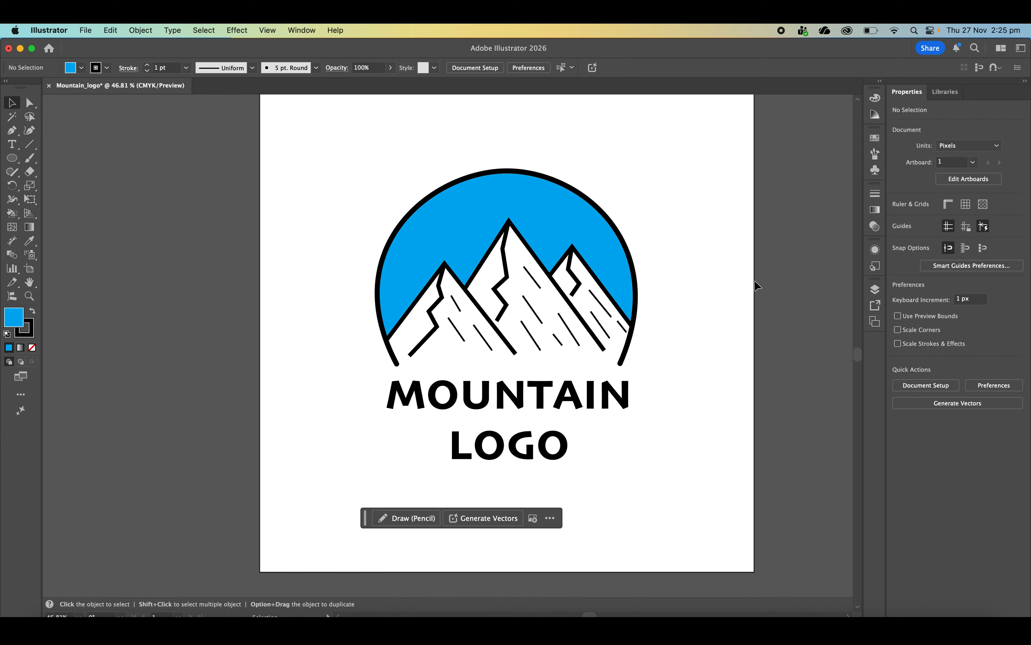
Delete the Reference layer together with its sketch artwork
{"action": "left_click", "coordinate": [875, 290]}
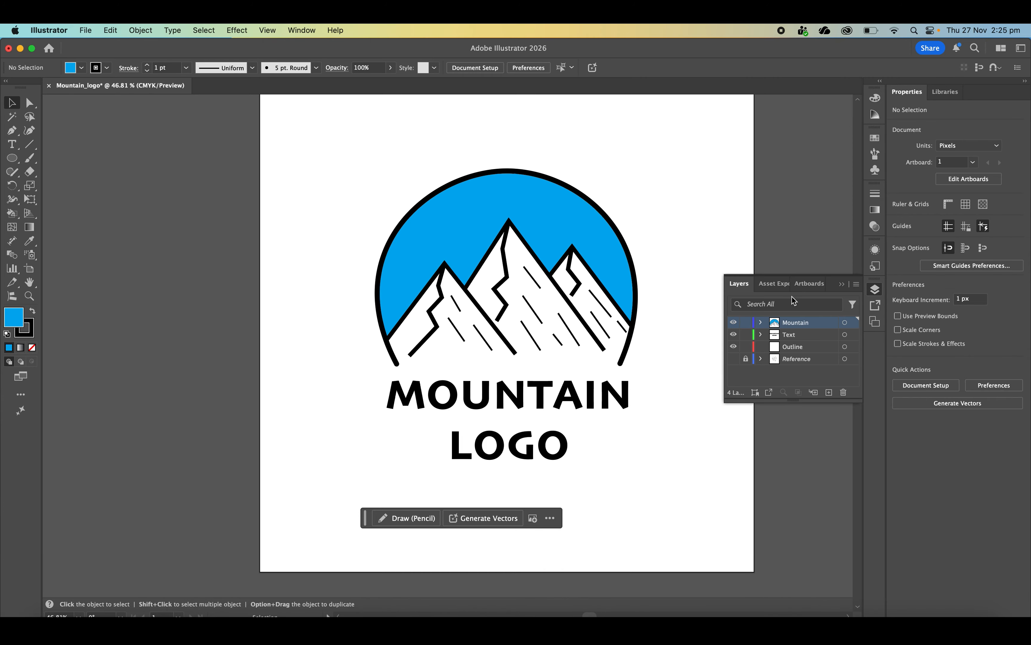
{"action": "left_click", "coordinate": [793, 349]}
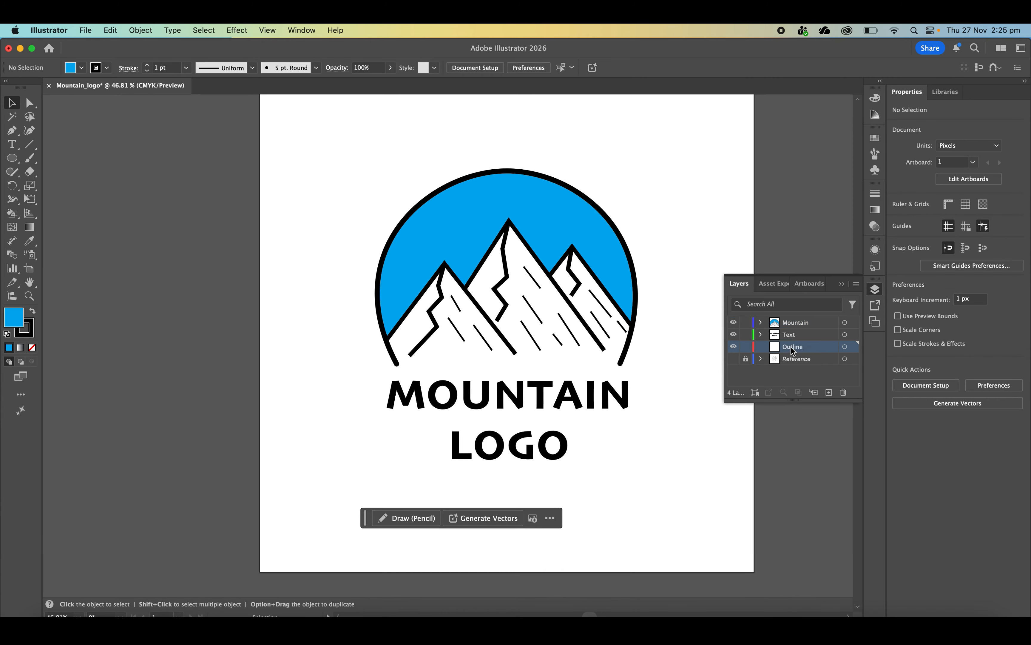
{"action": "left_click", "coordinate": [799, 361]}
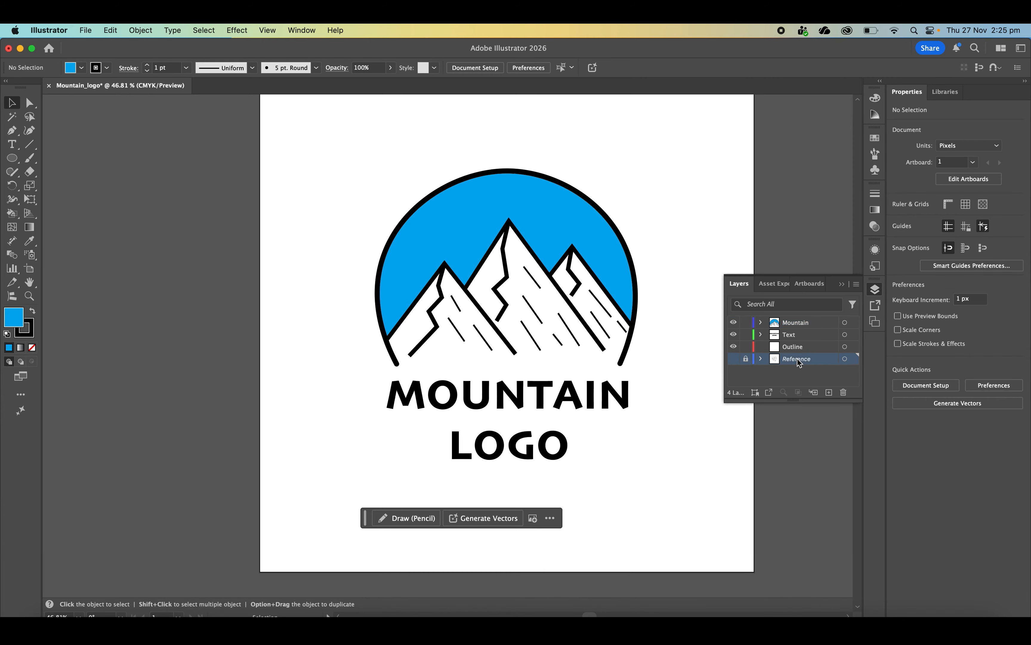
{"action": "left_click", "coordinate": [844, 392]}
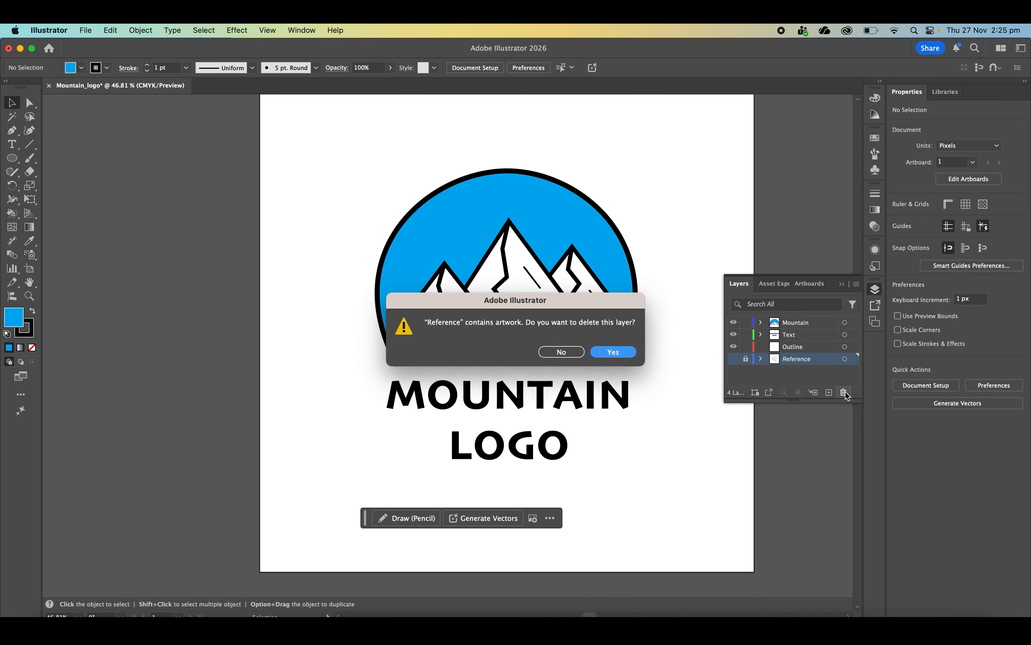
{"action": "left_click", "coordinate": [606, 352]}
Add a new empty layer directly above the Outline layer
{"action": "left_click", "coordinate": [788, 349]}
{"action": "left_click", "coordinate": [829, 392]}
{"action": "left_click", "coordinate": [799, 360]}
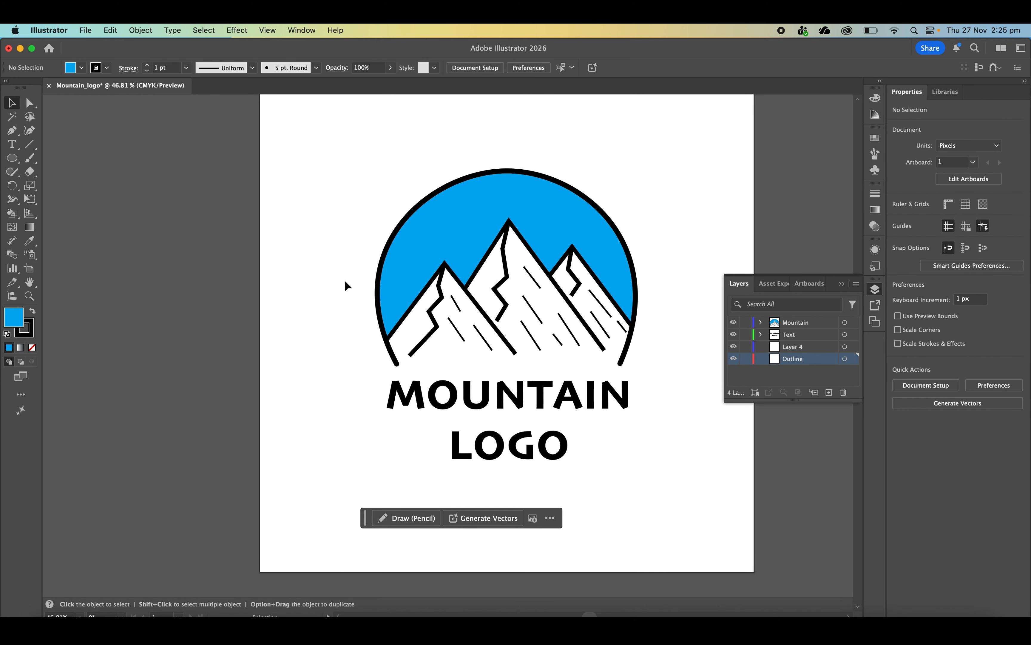
Activate the Paintbrush on the new layer with the dark green swatch C=90 M=30 Y=95 K=30
{"action": "key", "text": "b"}
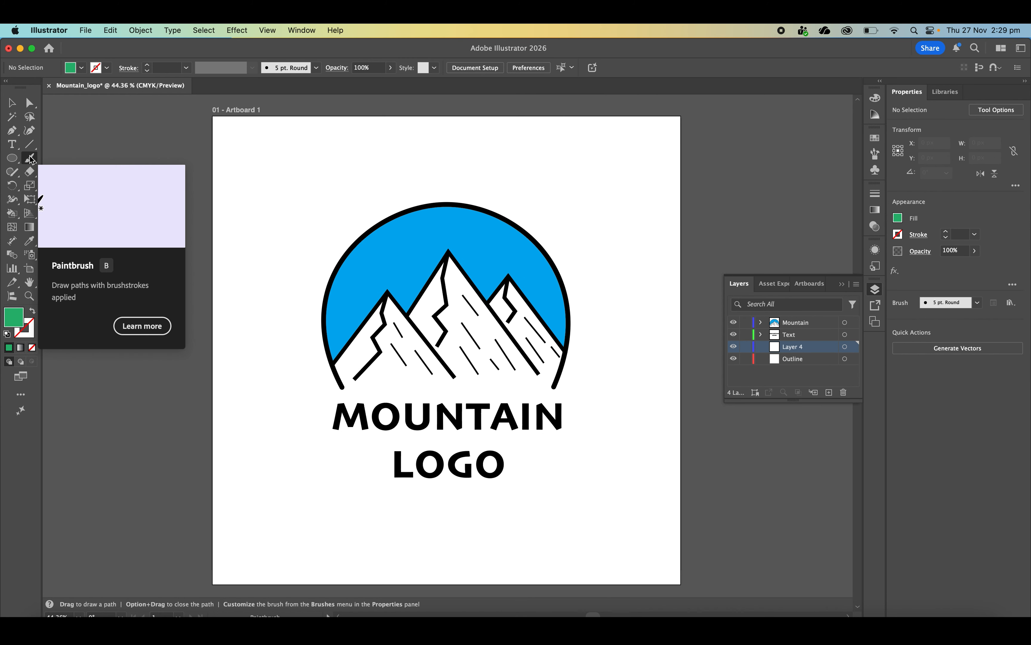
{"action": "left_click", "coordinate": [901, 219]}
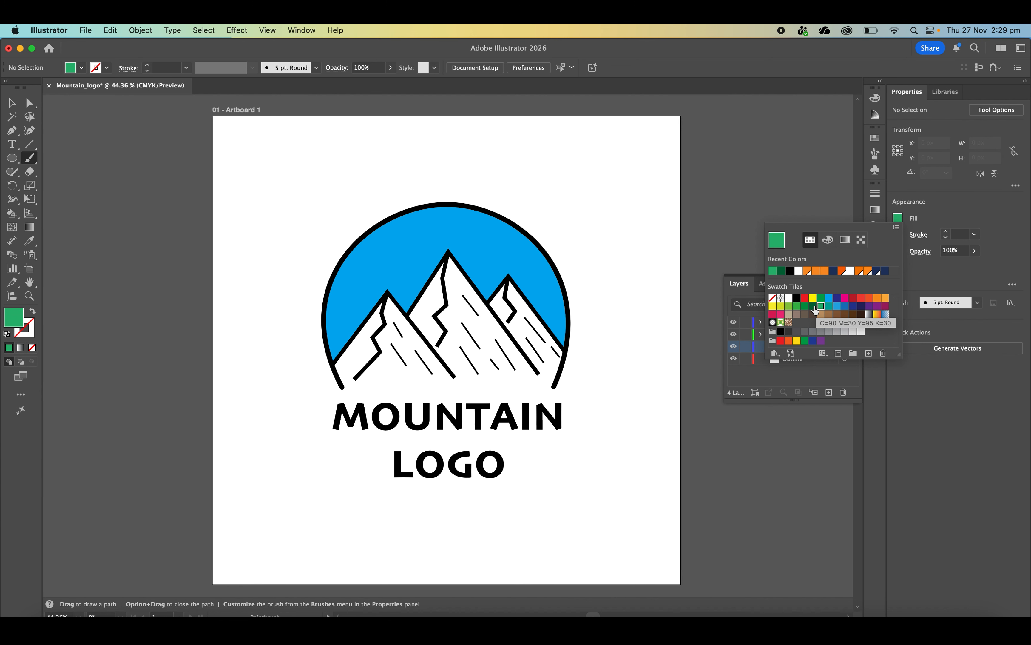
{"action": "left_click", "coordinate": [813, 306]}
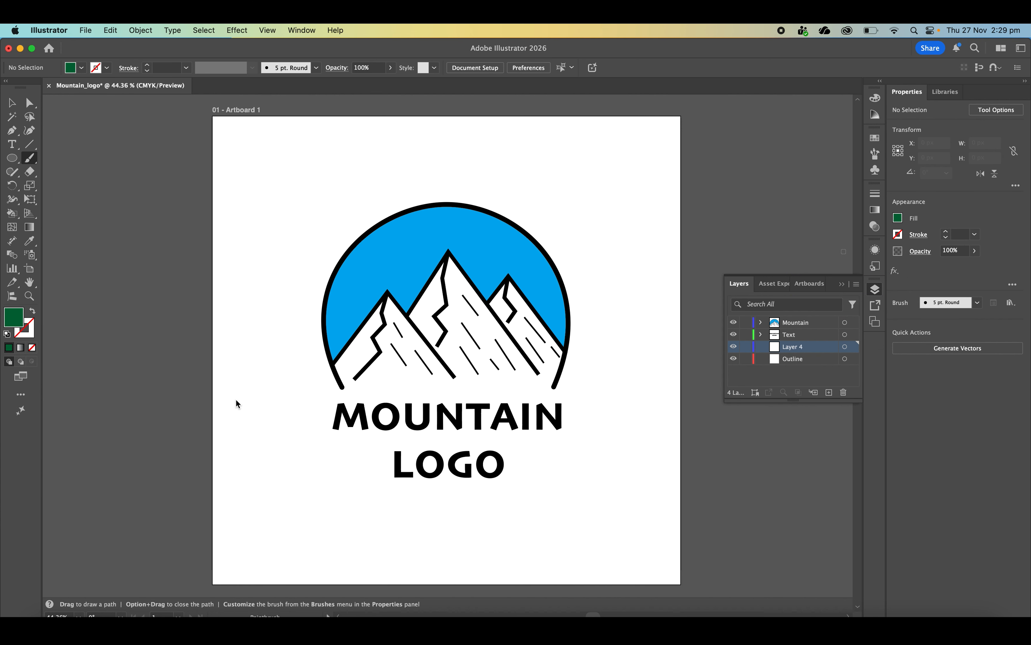
{"action": "scroll", "coordinate": [235, 403], "scroll_direction": "up", "scroll_amount": 5}
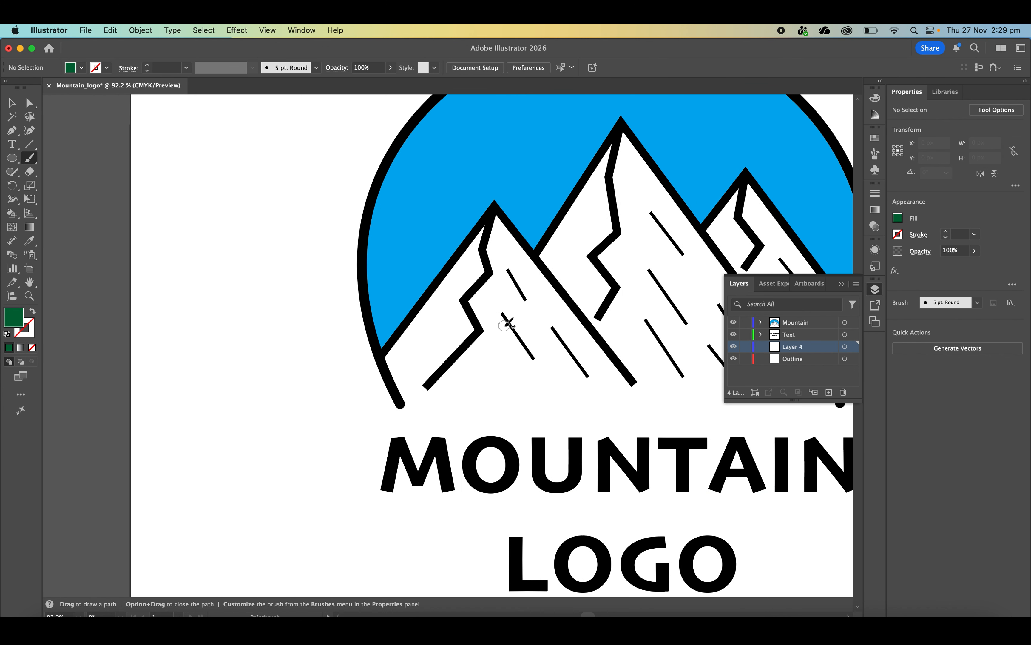
{"action": "scroll", "coordinate": [509, 337], "scroll_direction": "up", "scroll_amount": 5}
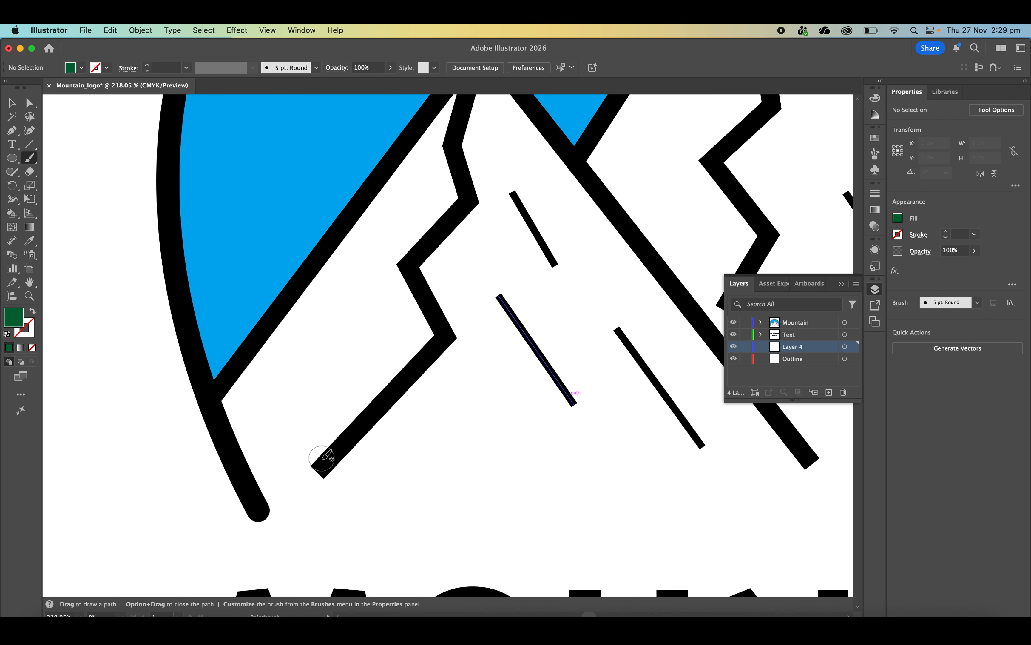
{"action": "left_click_drag", "start_coordinate": [323, 464], "coordinate": [255, 461]}
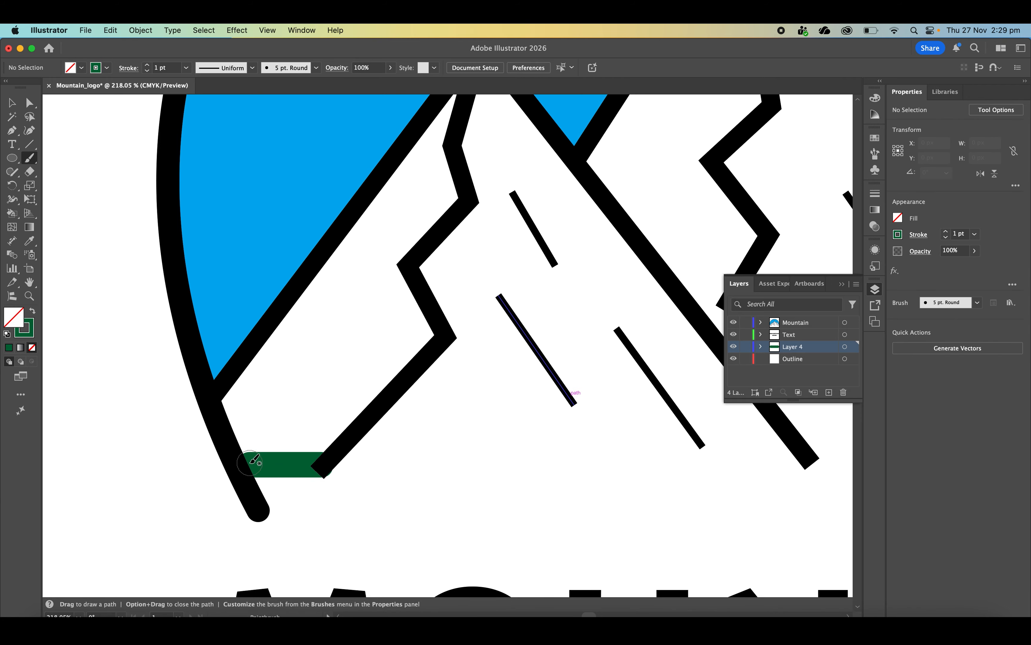
{"action": "scroll", "coordinate": [404, 428], "scroll_direction": "right", "scroll_amount": 5}
{"action": "scroll", "coordinate": [404, 429], "scroll_direction": "up", "scroll_amount": 1}
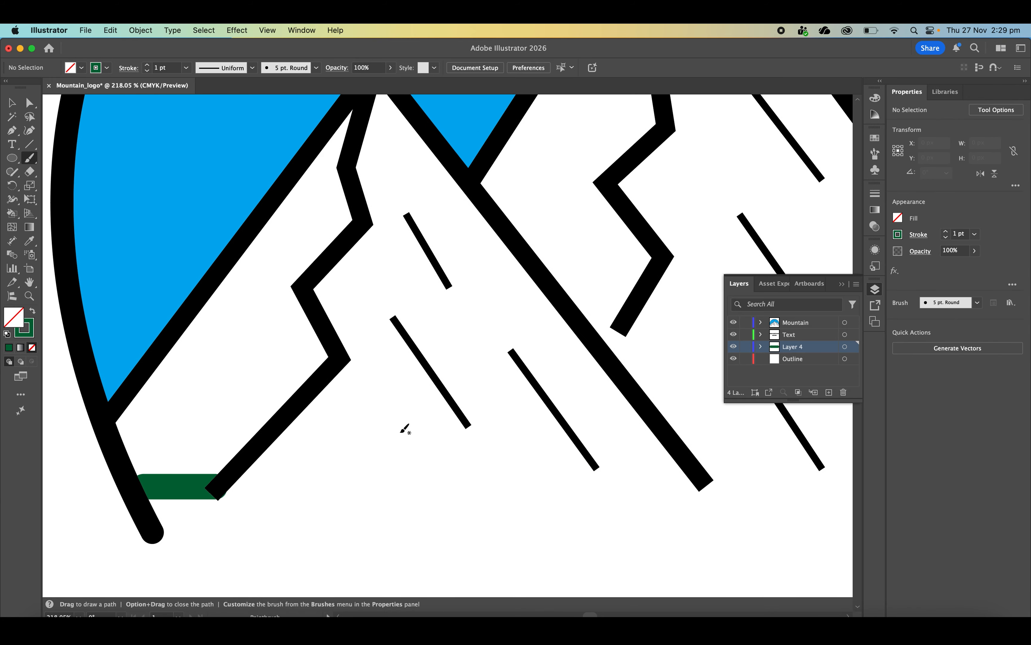
{"action": "key", "text": "super+z"}
Paint short horizontal dark green strokes across the open bases of the shadow areas on the left, middle and right mountains
{"action": "left_click_drag", "start_coordinate": [208, 492], "coordinate": [152, 492]}
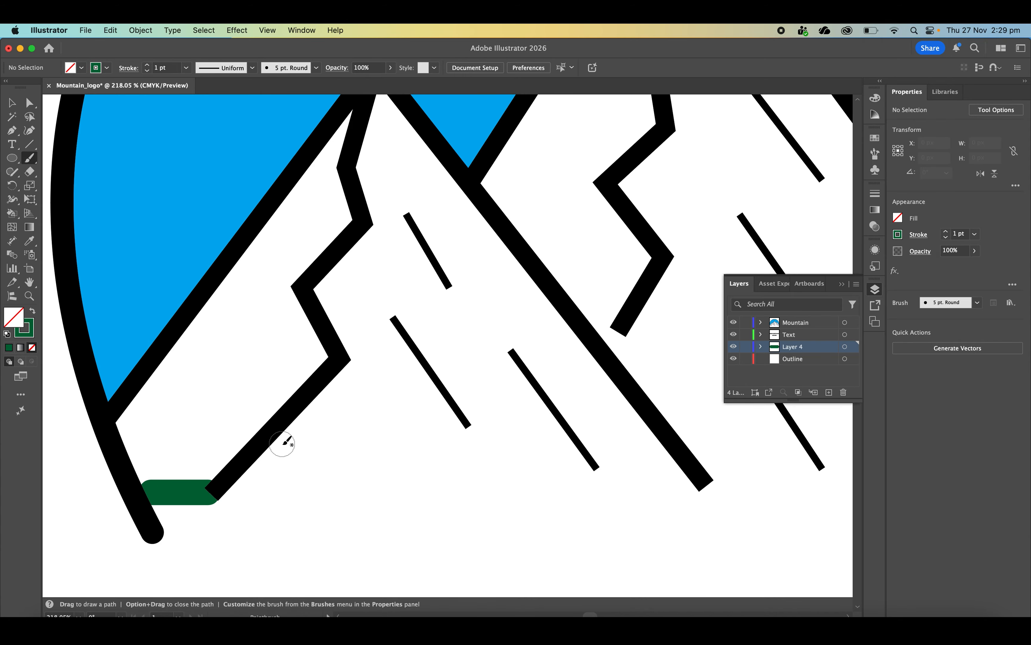
{"action": "scroll", "coordinate": [386, 437], "scroll_direction": "right", "scroll_amount": 3}
{"action": "scroll", "coordinate": [387, 437], "scroll_direction": "up", "scroll_amount": 1}
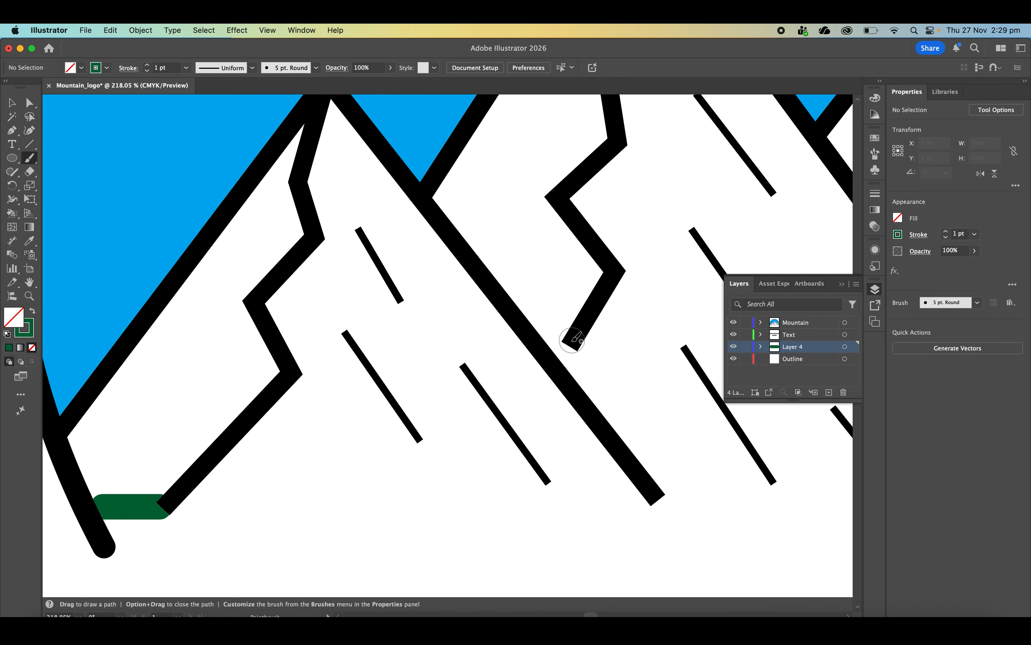
{"action": "left_click_drag", "start_coordinate": [573, 340], "coordinate": [542, 340]}
{"action": "scroll", "coordinate": [619, 342], "scroll_direction": "right", "scroll_amount": 9}
{"action": "scroll", "coordinate": [618, 342], "scroll_direction": "up", "scroll_amount": 1}
{"action": "scroll", "coordinate": [622, 341], "scroll_direction": "right", "scroll_amount": 6}
{"action": "scroll", "coordinate": [622, 341], "scroll_direction": "up", "scroll_amount": 3}
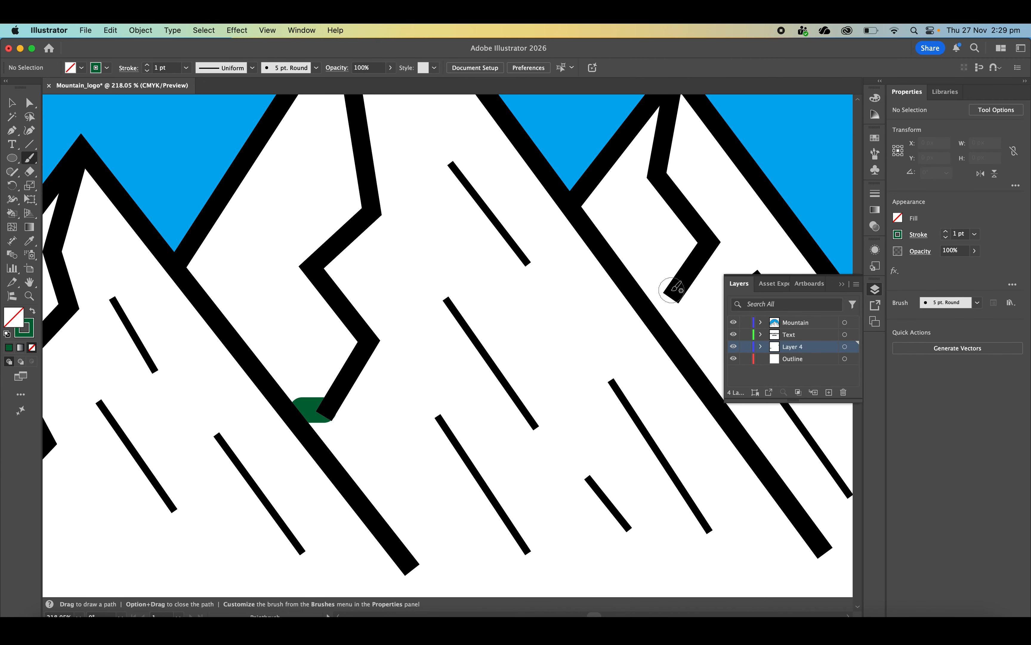
{"action": "left_click_drag", "start_coordinate": [673, 290], "coordinate": [651, 290]}
{"action": "scroll", "coordinate": [701, 287], "scroll_direction": "down", "scroll_amount": 6}
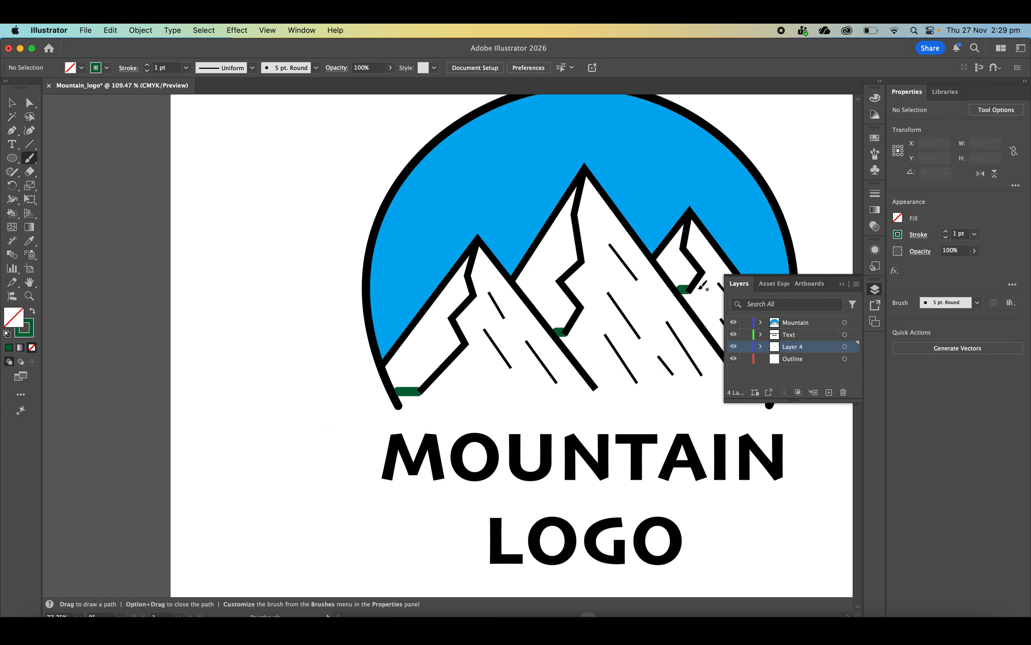
{"action": "scroll", "coordinate": [703, 285], "scroll_direction": "up", "scroll_amount": 2}
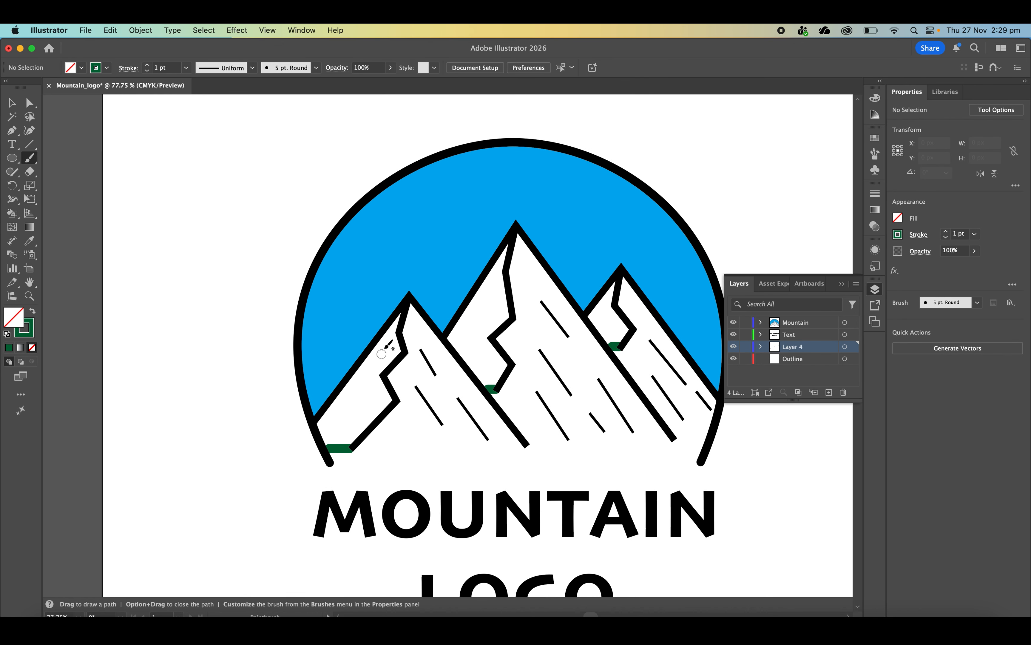
Fill the shadow areas of the left, middle and right mountains with dark green brush strokes
{"action": "mouse_move", "coordinate": [401, 316]}
{"action": "left_mouse_down"}
{"action": "mouse_move", "coordinate": [337, 439]}
{"action": "mouse_move", "coordinate": [390, 382]}
{"action": "mouse_move", "coordinate": [400, 316]}
{"action": "left_mouse_up"}
{"action": "scroll", "coordinate": [384, 379], "scroll_direction": "up", "scroll_amount": 5}
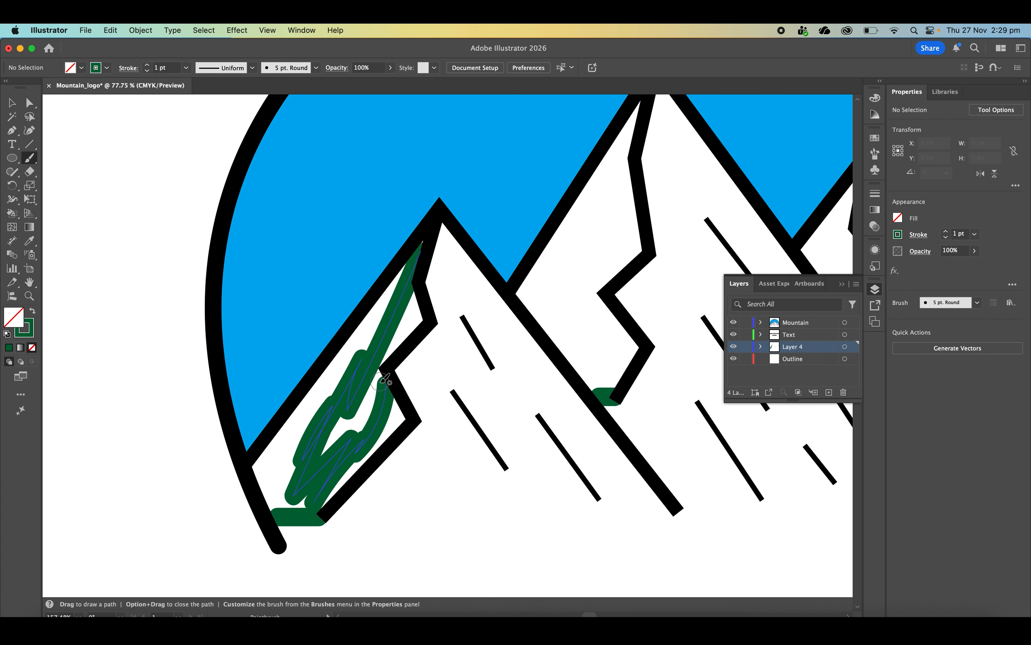
{"action": "mouse_move", "coordinate": [385, 379]}
{"action": "left_mouse_down"}
{"action": "mouse_move", "coordinate": [419, 278]}
{"action": "mouse_move", "coordinate": [391, 349]}
{"action": "mouse_move", "coordinate": [426, 281]}
{"action": "mouse_move", "coordinate": [307, 426]}
{"action": "mouse_move", "coordinate": [324, 425]}
{"action": "left_mouse_up"}
{"action": "scroll", "coordinate": [469, 341], "scroll_direction": "right", "scroll_amount": 5}
{"action": "scroll", "coordinate": [468, 341], "scroll_direction": "up", "scroll_amount": 2}
{"action": "mouse_move", "coordinate": [481, 458]}
{"action": "left_mouse_down"}
{"action": "mouse_move", "coordinate": [473, 367]}
{"action": "mouse_move", "coordinate": [494, 230]}
{"action": "mouse_move", "coordinate": [417, 365]}
{"action": "left_mouse_up"}
{"action": "key", "text": "super+0"}
{"action": "mouse_move", "coordinate": [500, 313]}
{"action": "left_mouse_down"}
{"action": "mouse_move", "coordinate": [490, 350]}
{"action": "mouse_move", "coordinate": [507, 337]}
{"action": "left_mouse_up"}
{"action": "scroll", "coordinate": [531, 315], "scroll_direction": "down", "scroll_amount": 1}
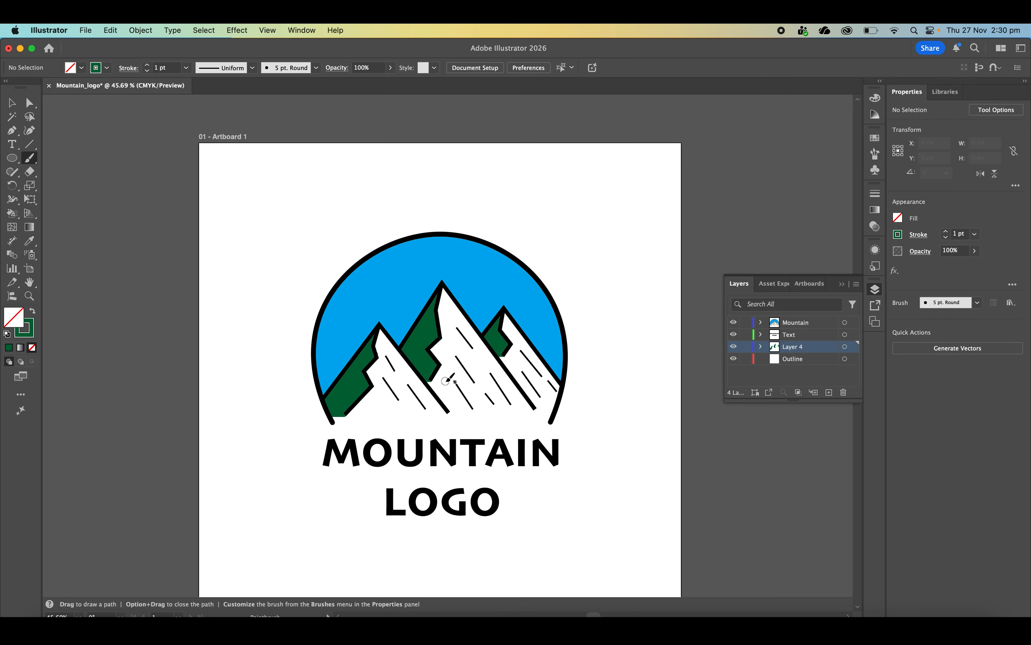
Add a new layer directly above the green shadow layer and set the brush stroke to the light orange swatch
{"action": "scroll", "coordinate": [400, 386], "scroll_direction": "up", "scroll_amount": 3}
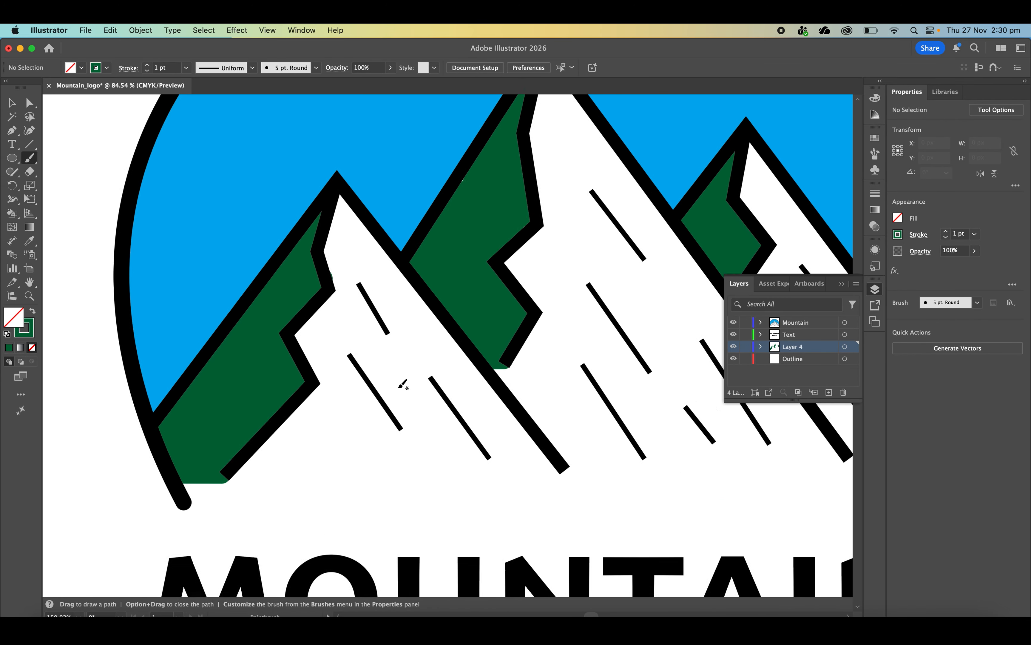
{"action": "scroll", "coordinate": [400, 386], "scroll_direction": "up", "scroll_amount": 3}
{"action": "scroll", "coordinate": [402, 384], "scroll_direction": "up", "scroll_amount": 1}
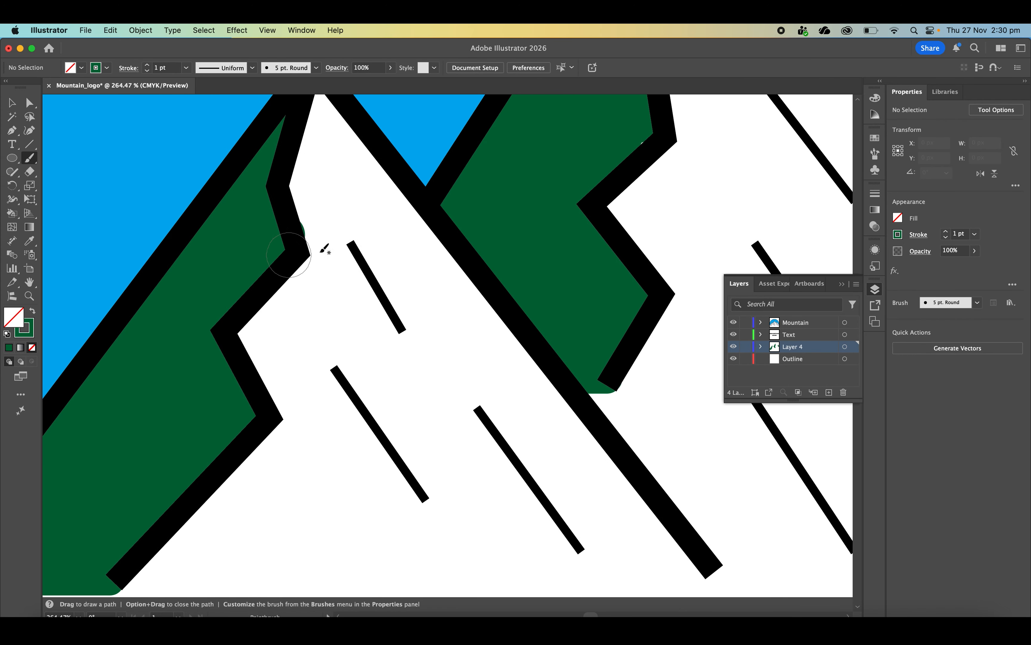
{"action": "scroll", "coordinate": [356, 254], "scroll_direction": "down", "scroll_amount": 2}
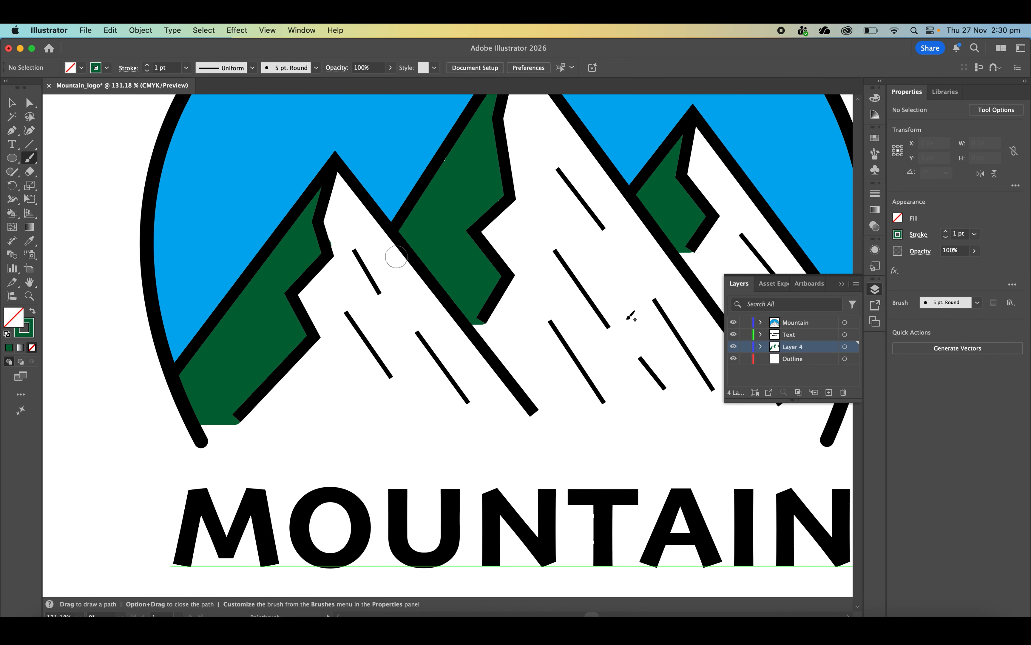
{"action": "left_click", "coordinate": [829, 392]}
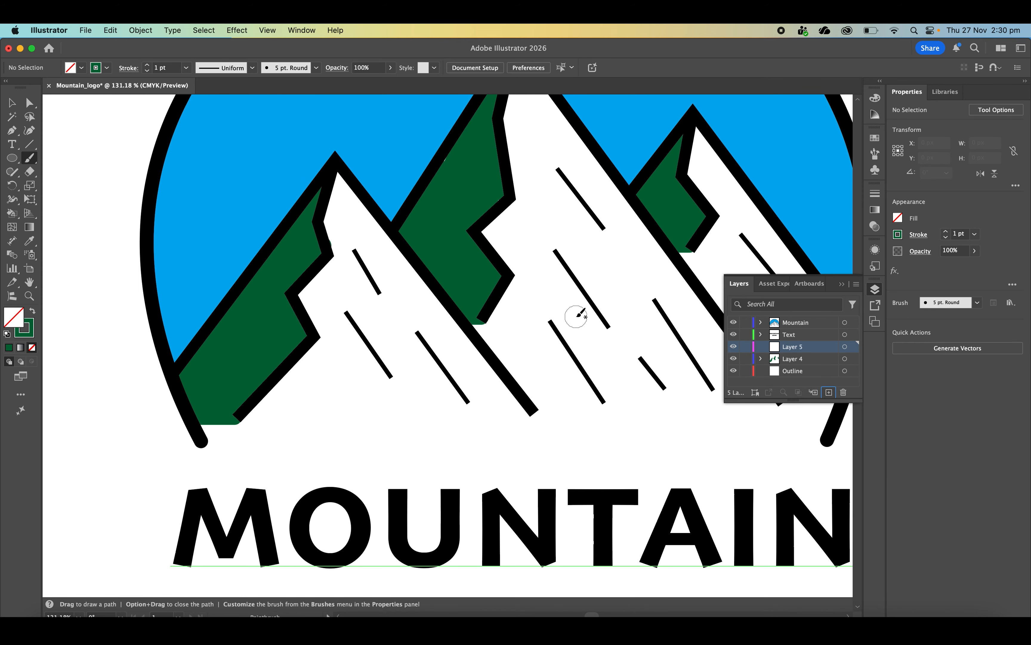
{"action": "scroll", "coordinate": [418, 390], "scroll_direction": "down", "scroll_amount": 2}
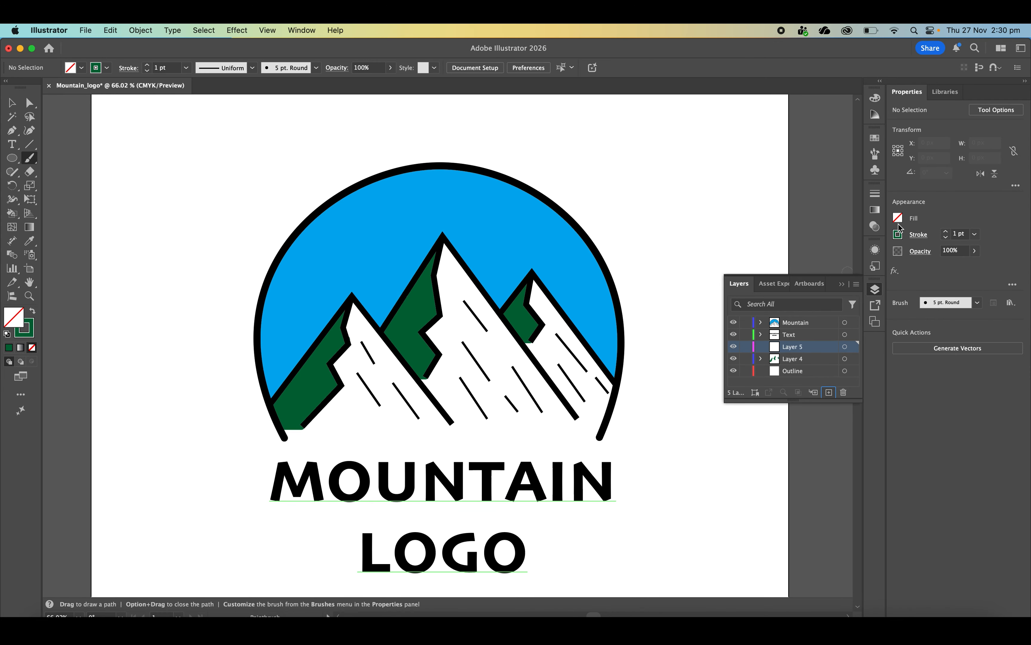
{"action": "left_click", "coordinate": [898, 234]}
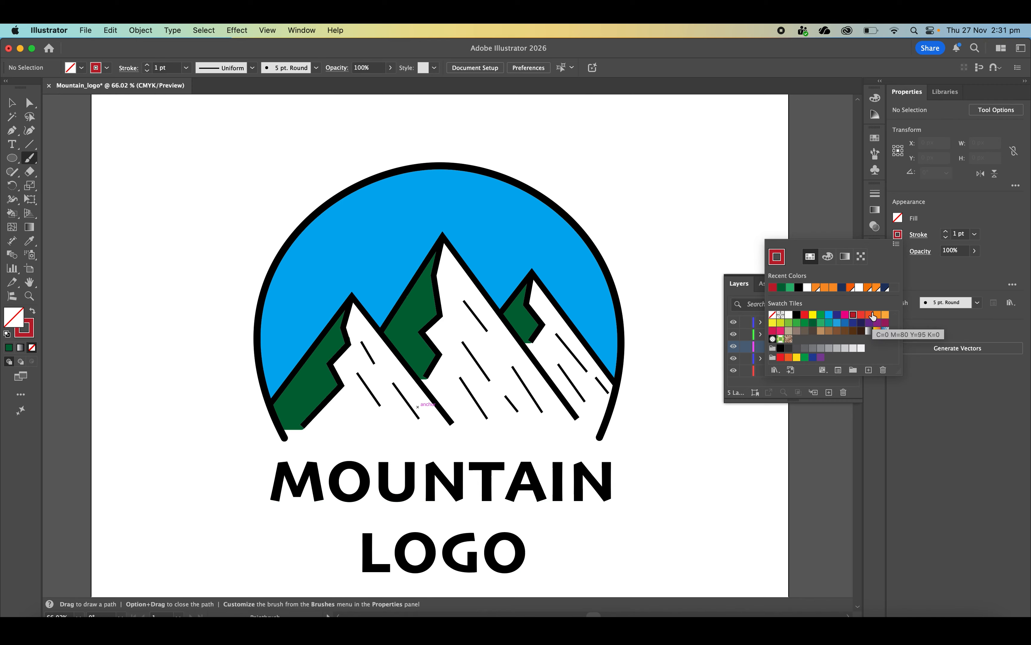
{"action": "left_click", "coordinate": [885, 314]}
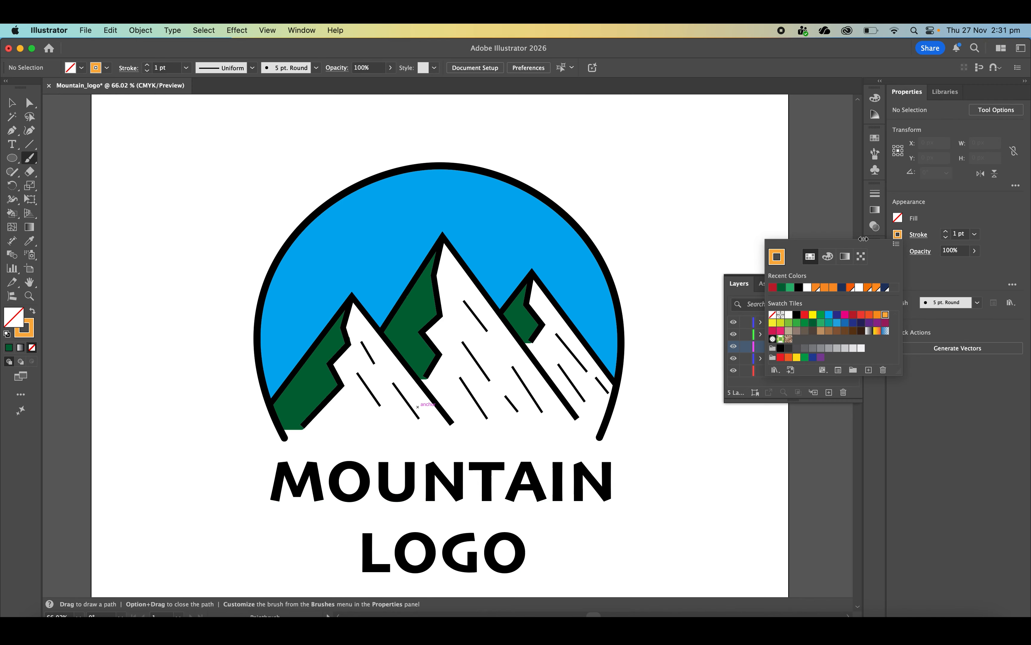
{"action": "left_click", "coordinate": [900, 237]}
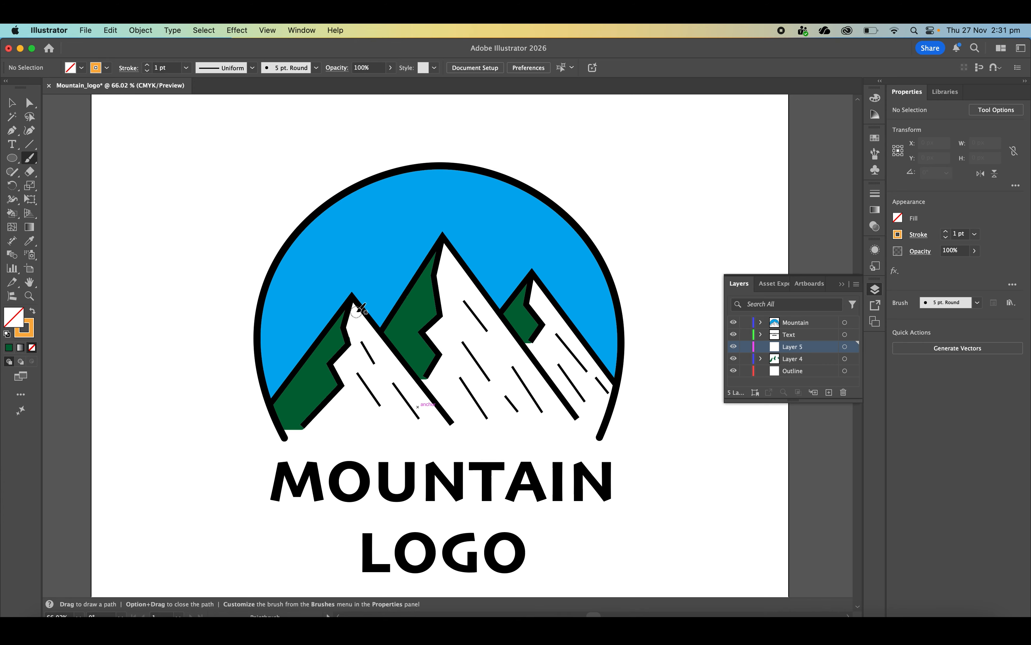
Paint an orange stroke down the left mountain's lit face and a straight orange baseline between the two ends of the arch
{"action": "left_click_drag", "start_coordinate": [358, 308], "coordinate": [394, 374]}
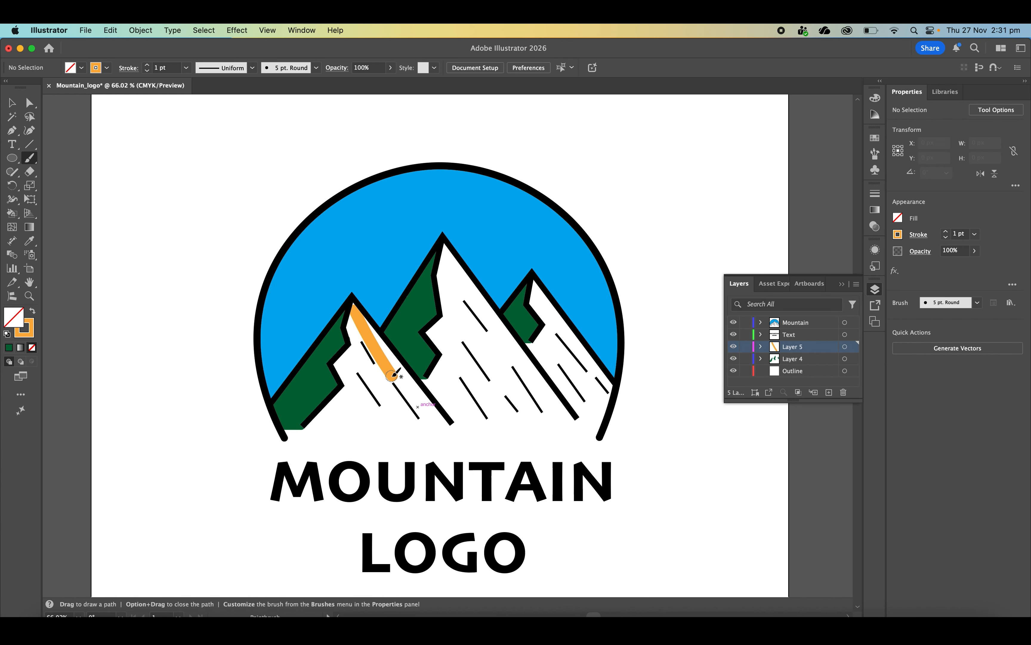
{"action": "scroll", "coordinate": [395, 375], "scroll_direction": "up", "scroll_amount": 5}
{"action": "scroll", "coordinate": [397, 374], "scroll_direction": "down", "scroll_amount": 3}
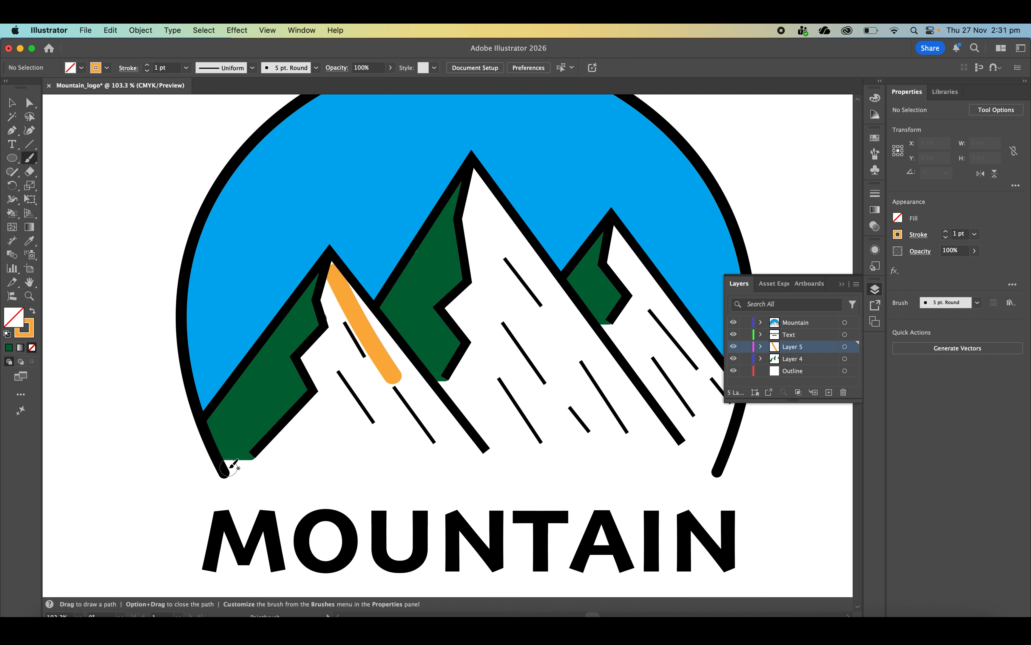
{"action": "left_click_drag", "start_coordinate": [230, 468], "coordinate": [710, 486]}
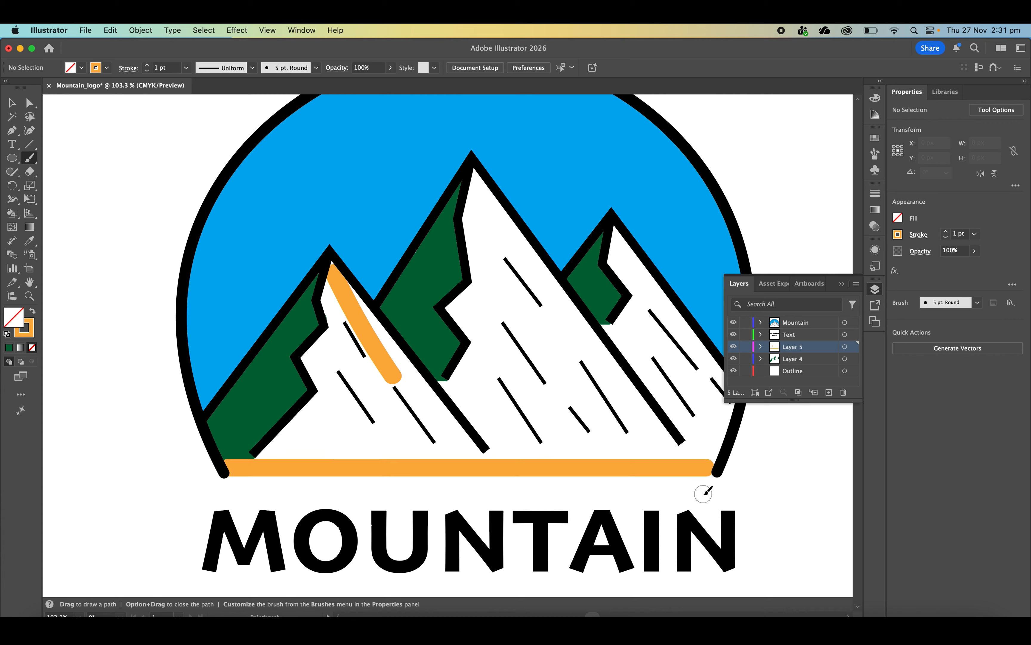
{"action": "left_click_drag", "start_coordinate": [719, 461], "coordinate": [689, 464]}
{"action": "scroll", "coordinate": [691, 461], "scroll_direction": "up", "scroll_amount": 6}
{"action": "scroll", "coordinate": [699, 528], "scroll_direction": "down", "scroll_amount": 5}
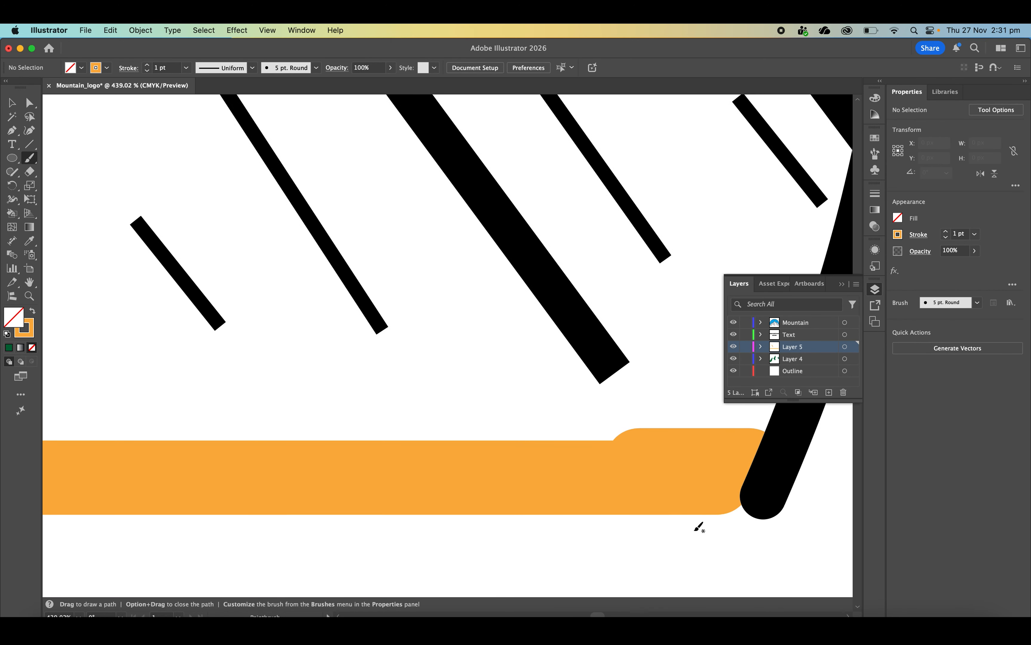
Paint a short orange stroke over the baseline's right end so it reaches the arch
{"action": "left_click_drag", "start_coordinate": [759, 478], "coordinate": [682, 473]}
{"action": "key", "text": "super+z"}
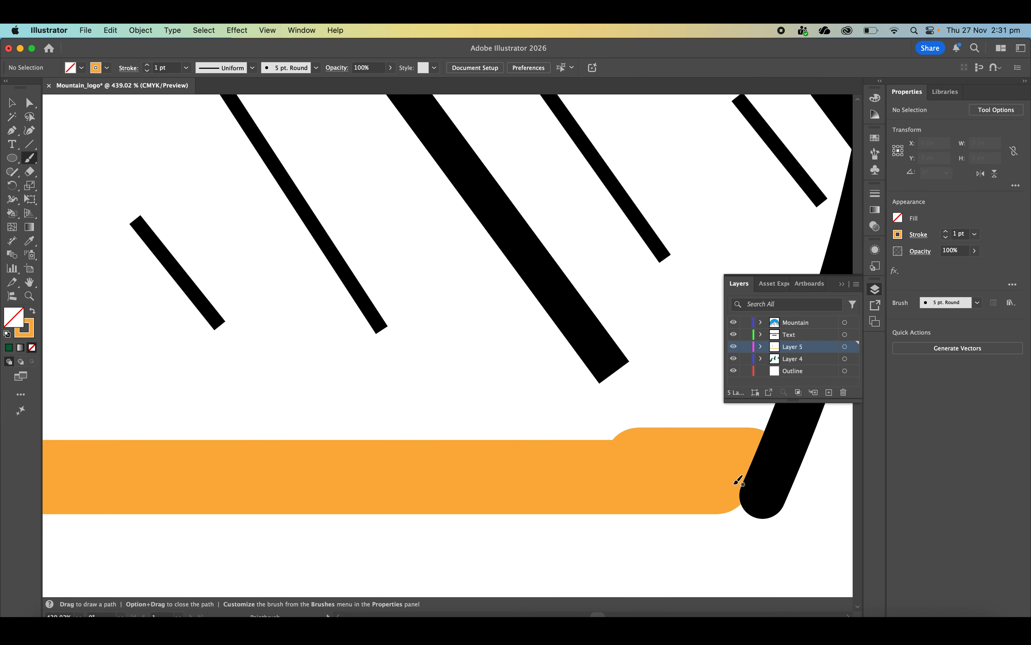
{"action": "left_click_drag", "start_coordinate": [689, 474], "coordinate": [756, 478]}
{"action": "scroll", "coordinate": [757, 478], "scroll_direction": "down", "scroll_amount": 3}
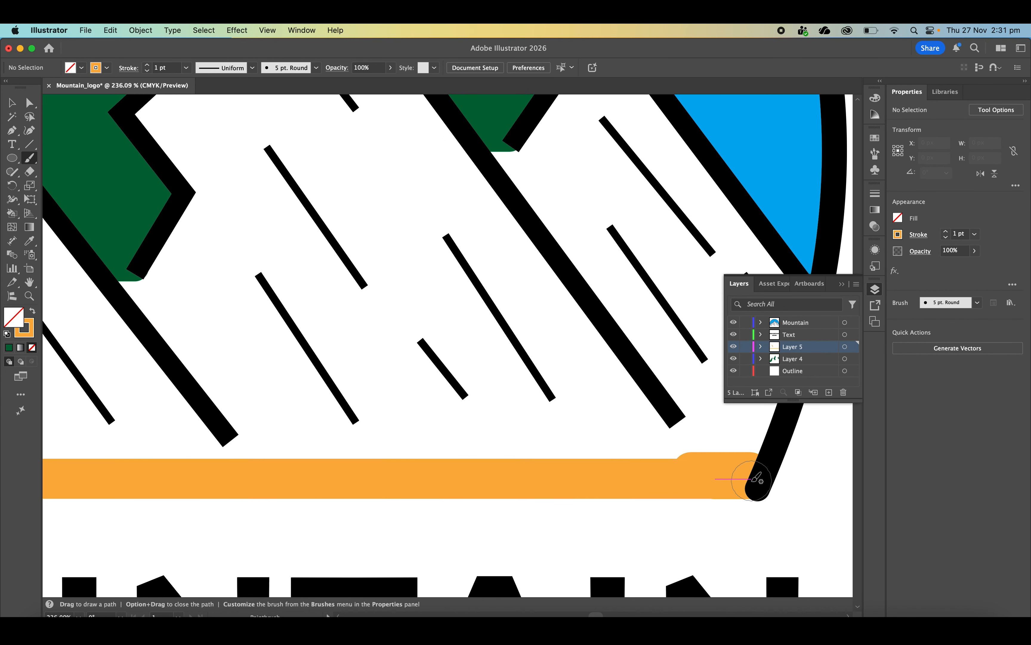
{"action": "scroll", "coordinate": [756, 478], "scroll_direction": "down", "scroll_amount": 5}
{"action": "scroll", "coordinate": [375, 486], "scroll_direction": "right", "scroll_amount": 2}
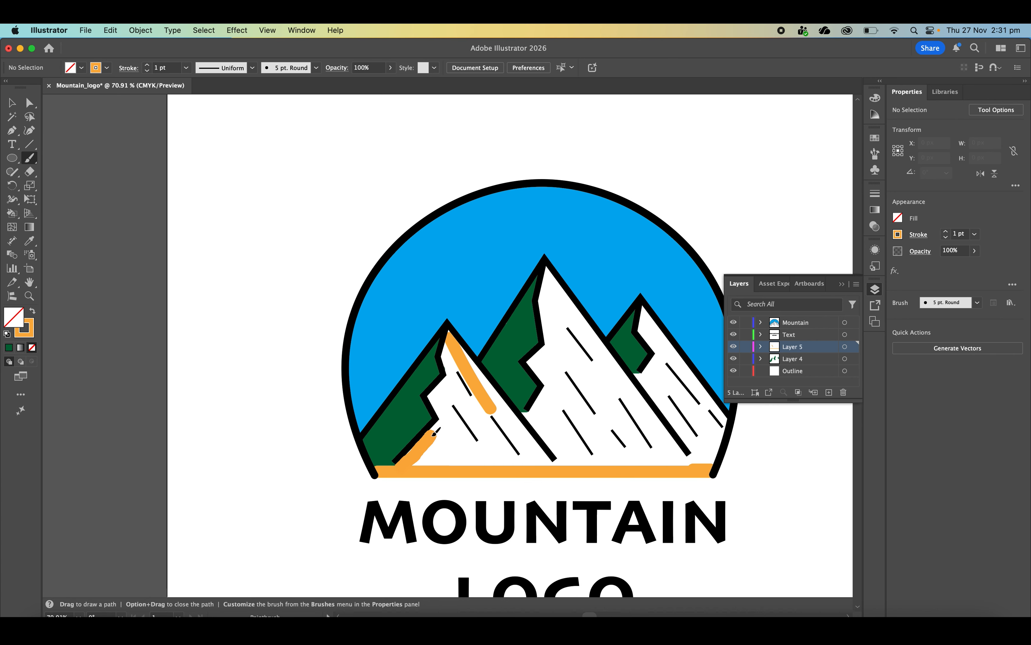
Fill the left mountain's lit face with orange brush strokes down to the baseline
{"action": "left_click_drag", "start_coordinate": [440, 427], "coordinate": [443, 422]}
{"action": "mouse_move", "coordinate": [405, 460]}
{"action": "left_mouse_down"}
{"action": "mouse_move", "coordinate": [475, 450]}
{"action": "mouse_move", "coordinate": [475, 399]}
{"action": "mouse_move", "coordinate": [501, 411]}
{"action": "mouse_move", "coordinate": [485, 387]}
{"action": "mouse_move", "coordinate": [517, 425]}
{"action": "left_mouse_up"}
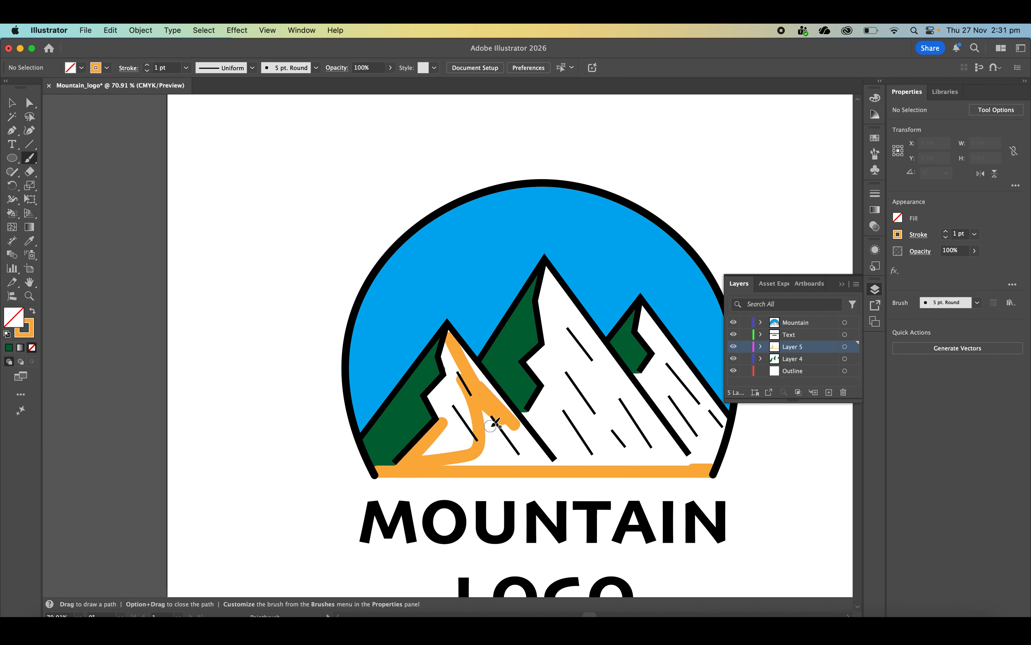
{"action": "left_click_drag", "start_coordinate": [444, 418], "coordinate": [448, 366]}
{"action": "mouse_move", "coordinate": [469, 352]}
{"action": "left_mouse_down"}
{"action": "mouse_move", "coordinate": [451, 407]}
{"action": "mouse_move", "coordinate": [563, 455]}
{"action": "mouse_move", "coordinate": [535, 431]}
{"action": "mouse_move", "coordinate": [577, 428]}
{"action": "mouse_move", "coordinate": [544, 367]}
{"action": "mouse_move", "coordinate": [548, 324]}
{"action": "left_mouse_up"}
Fill the lit faces of the middle and right mountains with orange, using a smaller brush near the black outlines
{"action": "left_click_drag", "start_coordinate": [550, 279], "coordinate": [559, 395]}
{"action": "key", "text": "super+z"}
{"action": "scroll", "coordinate": [555, 273], "scroll_direction": "up", "scroll_amount": 10}
{"action": "key", "text": "bracketleft"}
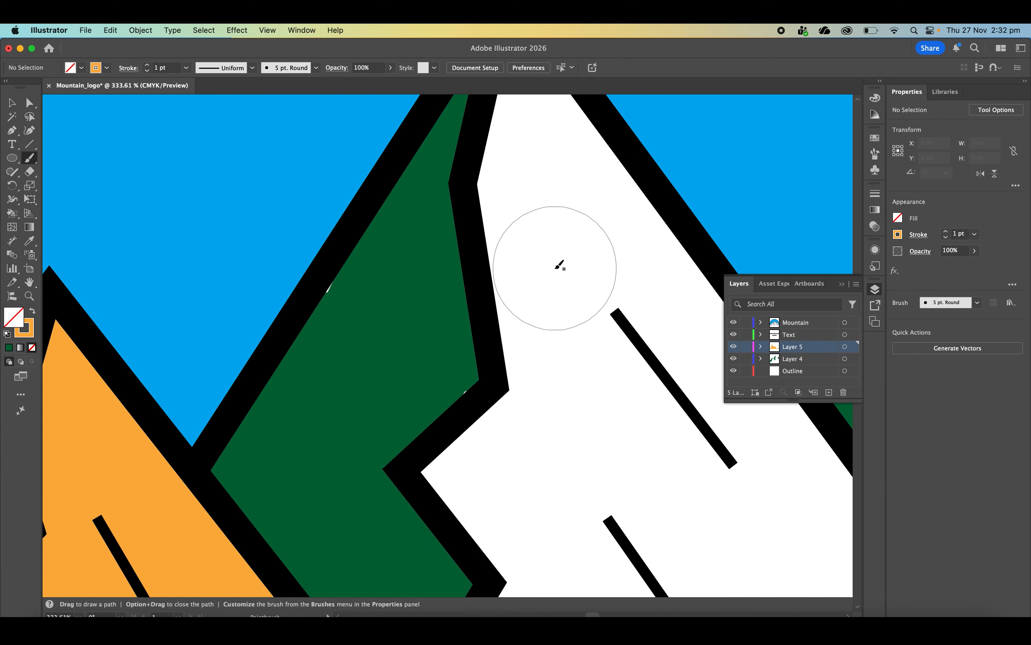
{"action": "scroll", "coordinate": [555, 268], "scroll_direction": "up", "scroll_amount": 3}
{"action": "left_click_drag", "start_coordinate": [524, 360], "coordinate": [511, 257]}
{"action": "key", "text": "bracketleft"}
{"action": "key", "text": "bracketleft"}
{"action": "left_click_drag", "start_coordinate": [504, 207], "coordinate": [493, 149]}
{"action": "scroll", "coordinate": [490, 276], "scroll_direction": "down", "scroll_amount": 3}
{"action": "mouse_move", "coordinate": [490, 276]}
{"action": "left_mouse_down"}
{"action": "mouse_move", "coordinate": [414, 341]}
{"action": "mouse_move", "coordinate": [422, 349]}
{"action": "left_mouse_up"}
{"action": "scroll", "coordinate": [563, 461], "scroll_direction": "down", "scroll_amount": 3}
{"action": "mouse_move", "coordinate": [564, 460]}
{"action": "left_mouse_down"}
{"action": "mouse_move", "coordinate": [456, 318]}
{"action": "mouse_move", "coordinate": [498, 497]}
{"action": "left_mouse_up"}
{"action": "mouse_move", "coordinate": [576, 335]}
{"action": "left_mouse_down"}
{"action": "mouse_move", "coordinate": [638, 275]}
{"action": "mouse_move", "coordinate": [593, 324]}
{"action": "mouse_move", "coordinate": [649, 361]}
{"action": "mouse_move", "coordinate": [626, 384]}
{"action": "left_mouse_up"}
{"action": "scroll", "coordinate": [543, 310], "scroll_direction": "down", "scroll_amount": 5}
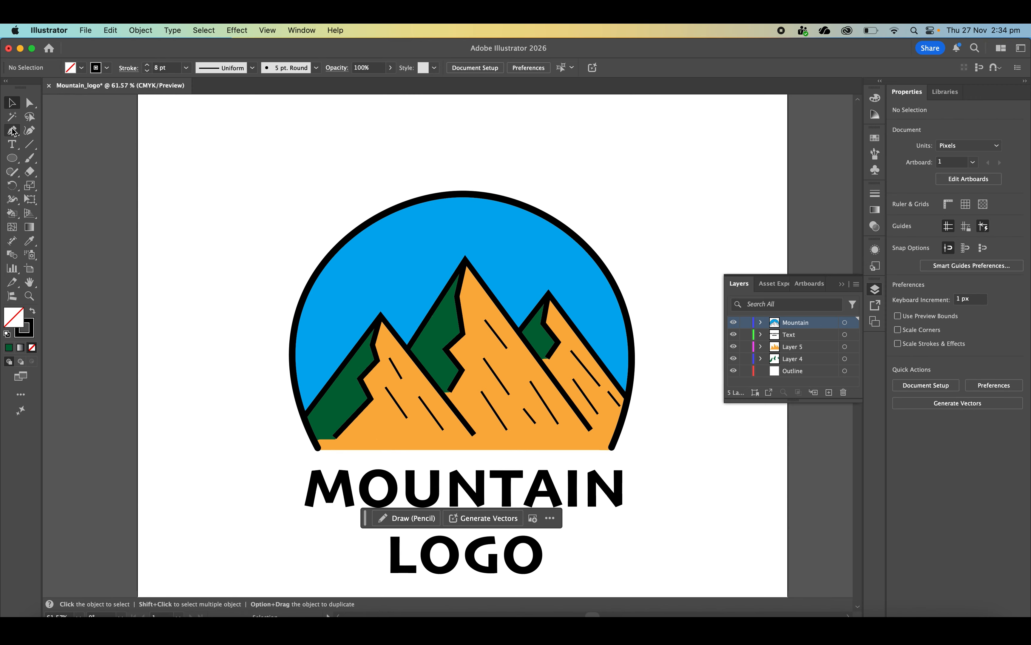
Extend the middle mountain's jagged shadow line with the Pen tool to meet the left mountain's ridge
{"action": "left_click", "coordinate": [12, 131]}
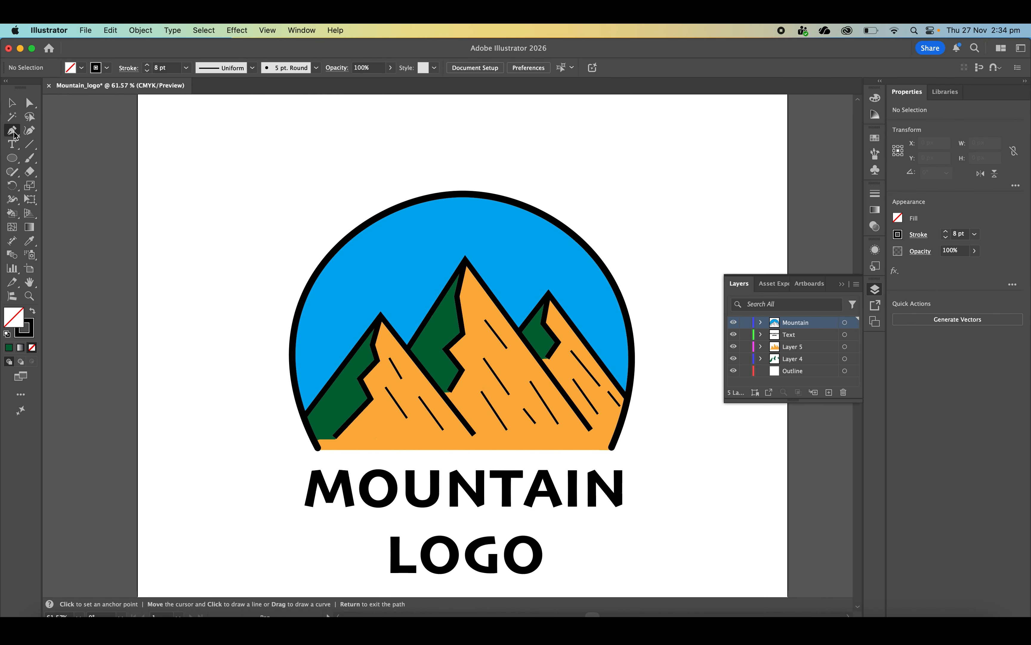
{"action": "left_click", "coordinate": [451, 392]}
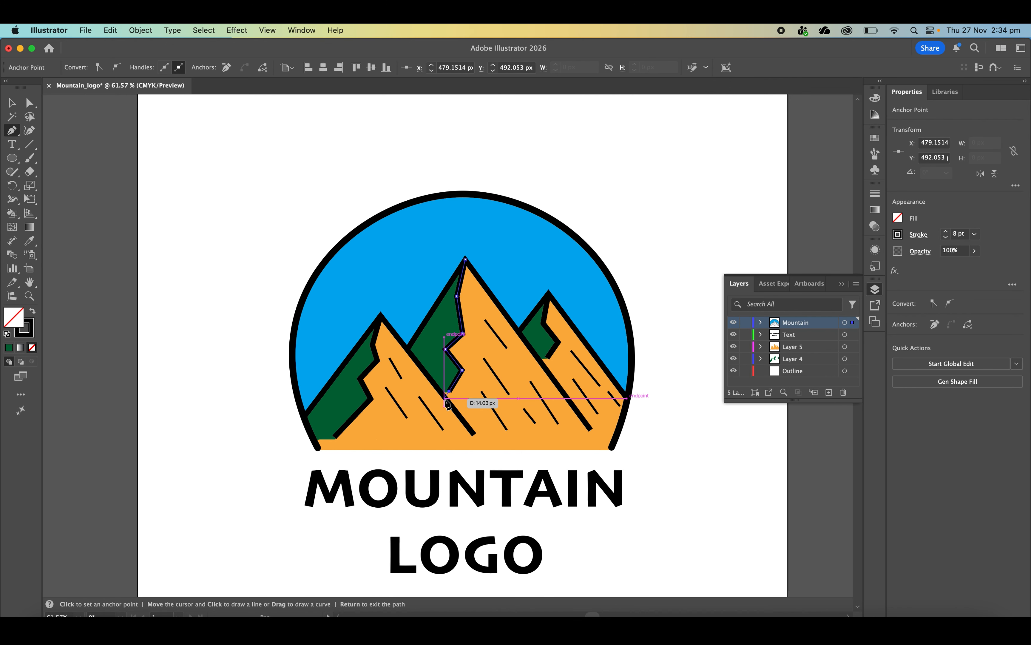
{"action": "left_click", "coordinate": [445, 398]}
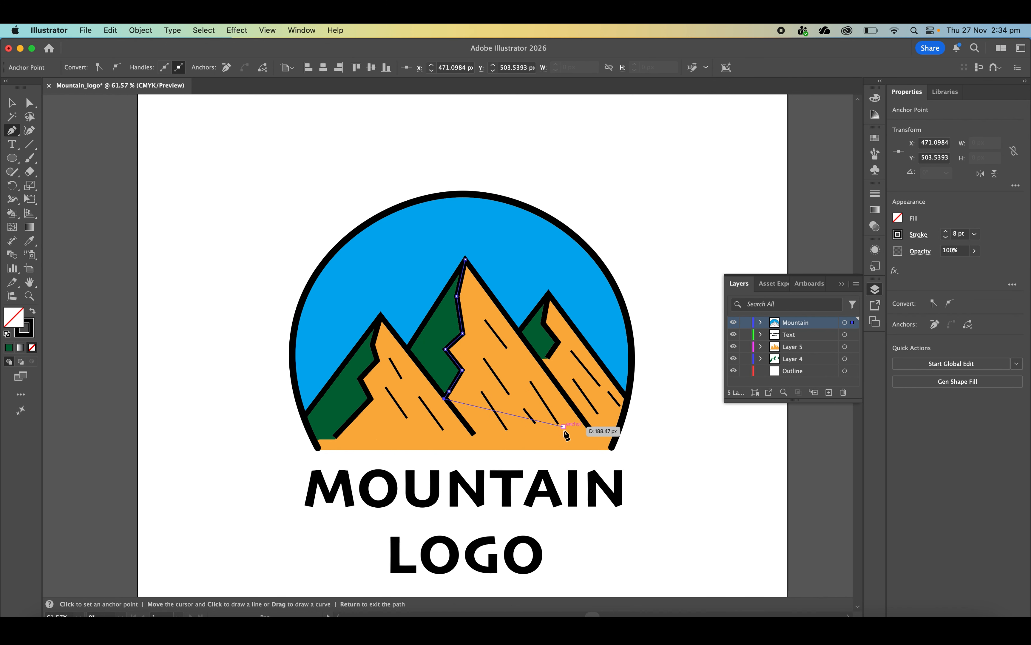
Extend the right mountain's jagged shadow line to the middle mountain's ridge and deselect the path
{"action": "left_click", "coordinate": [546, 358]}
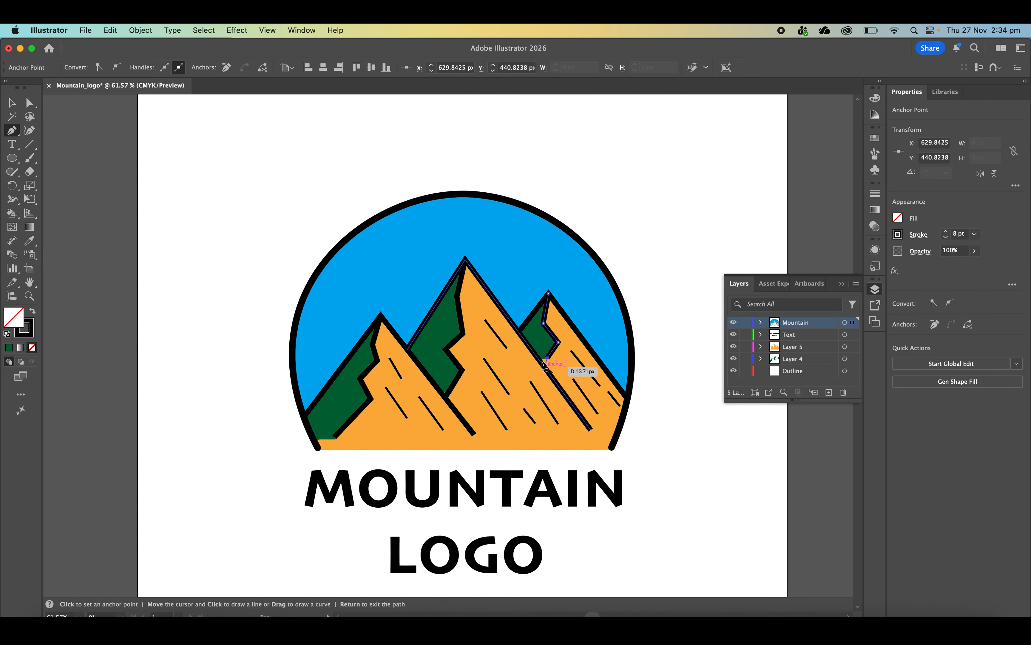
{"action": "scroll", "coordinate": [545, 363], "scroll_direction": "up", "scroll_amount": 8}
{"action": "left_click", "coordinate": [544, 366]}
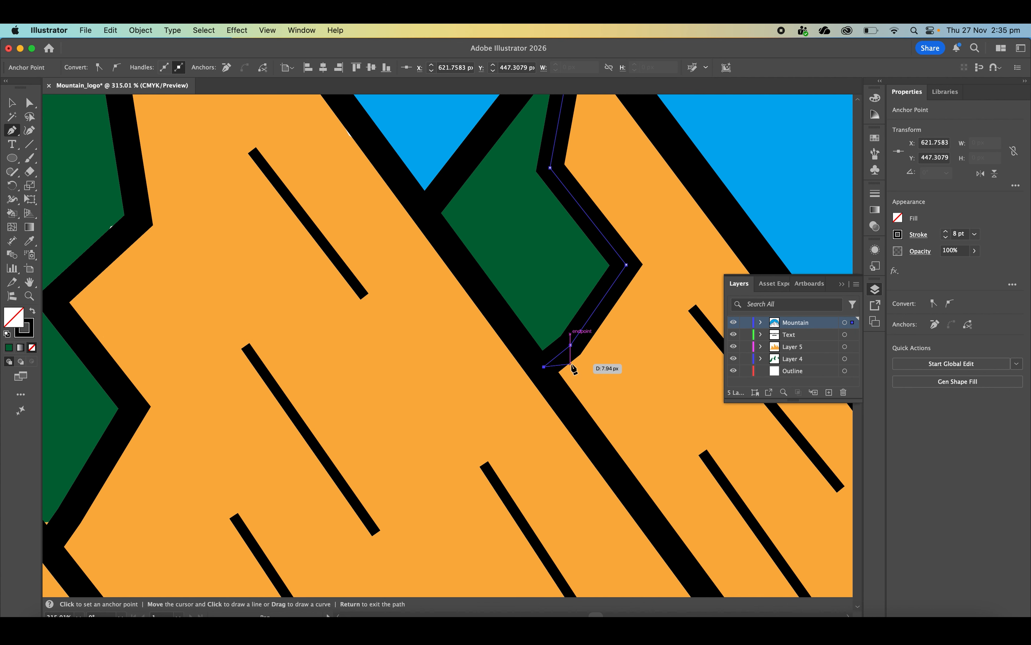
{"action": "scroll", "coordinate": [573, 367], "scroll_direction": "down", "scroll_amount": 5}
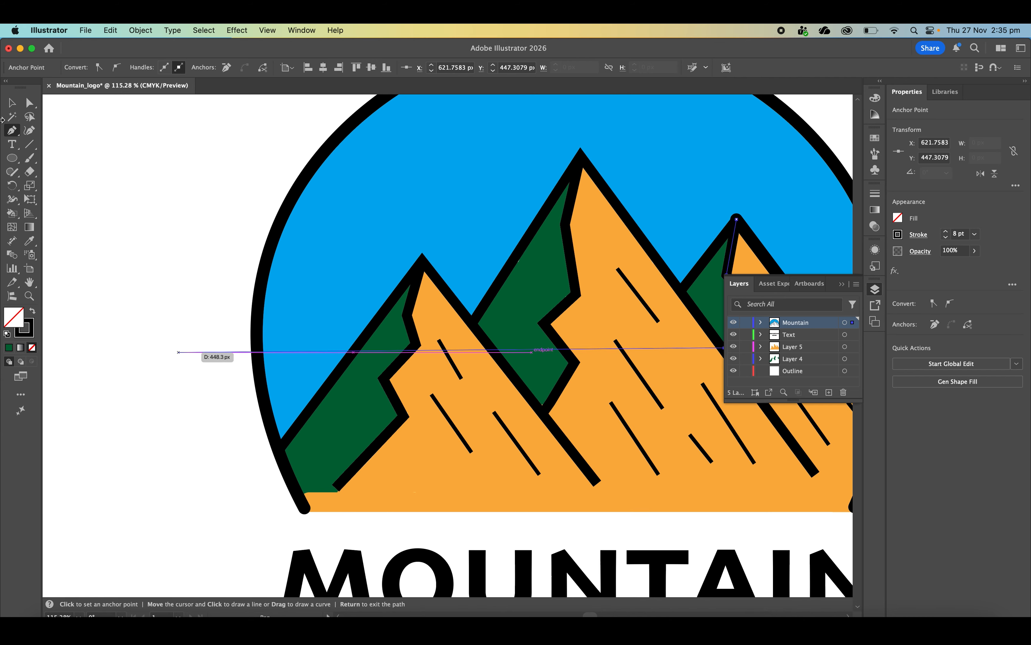
{"action": "left_click", "coordinate": [12, 103]}
{"action": "left_click", "coordinate": [155, 413]}
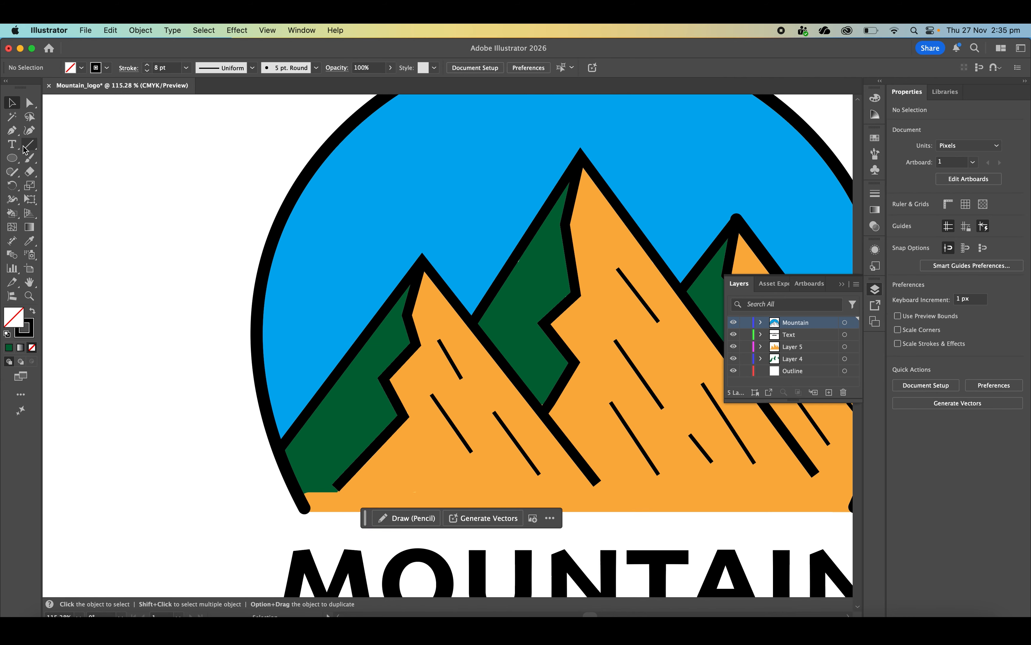
Extend the left mountain's jagged shadow line with the Pen tool from its lower end to the arch, and deselect it
{"action": "key", "text": "p"}
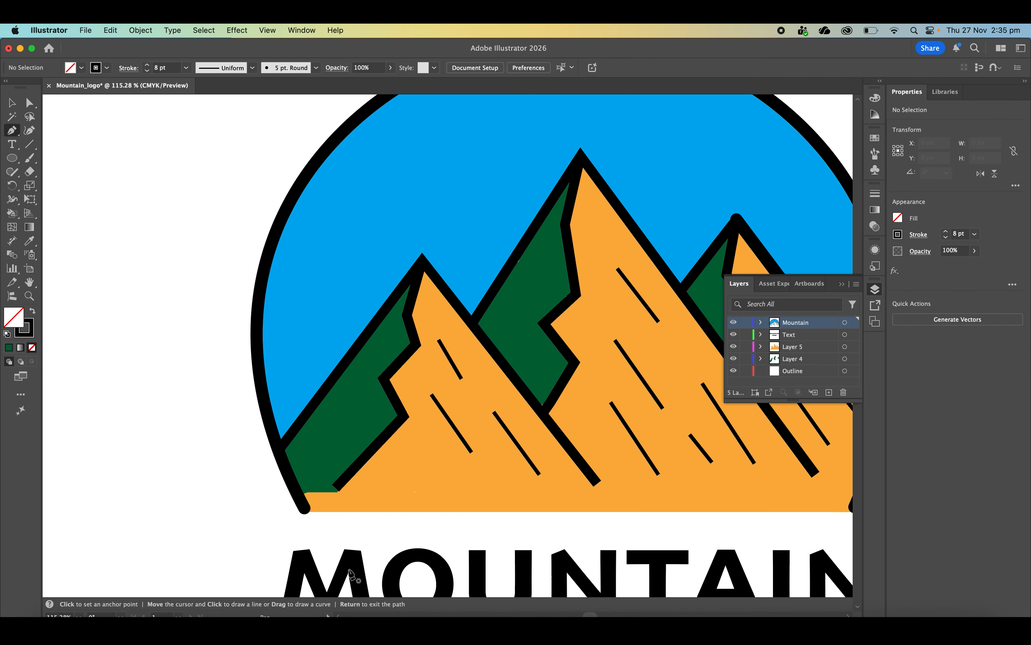
{"action": "left_click", "coordinate": [304, 494]}
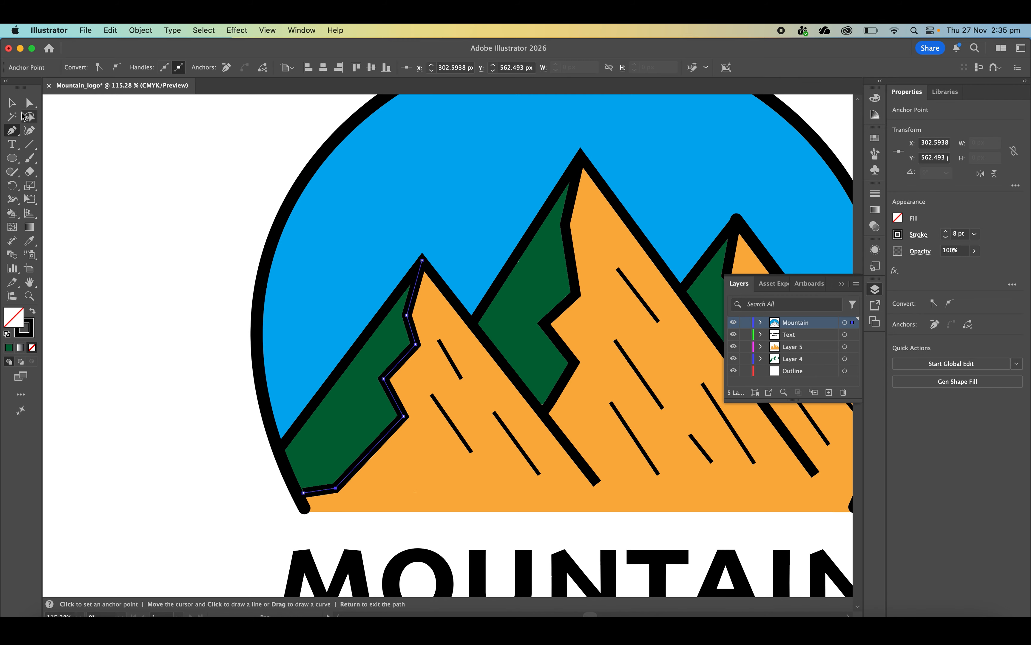
{"action": "key", "text": "v"}
{"action": "left_click", "coordinate": [140, 240]}
{"action": "key", "text": "super+0"}
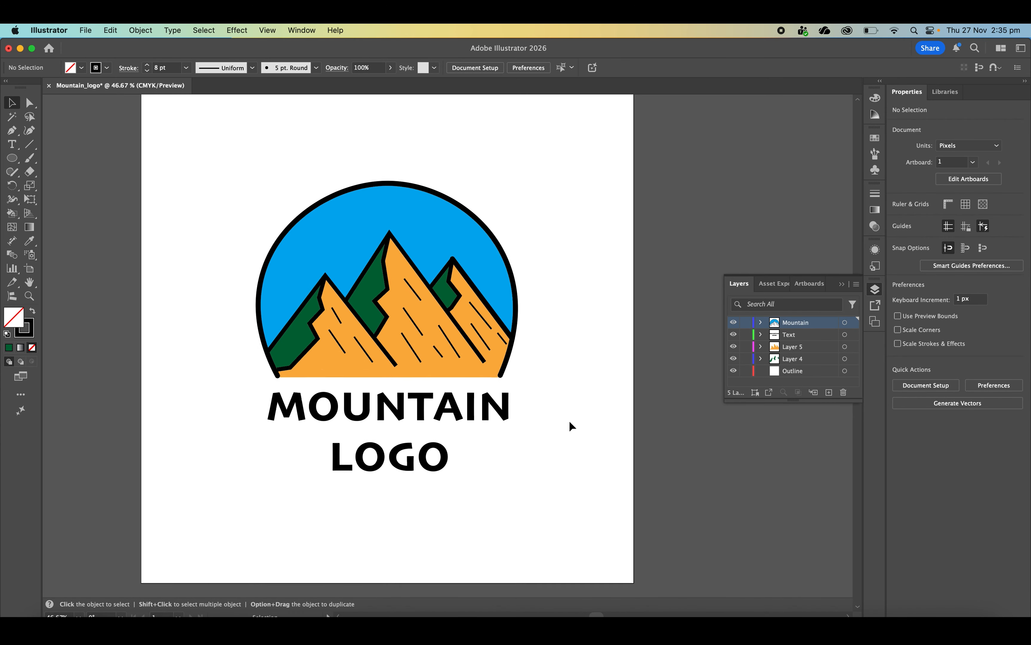
Move the end anchor of the left mountain's shadow line slightly outward so it sits inside the arch stroke
{"action": "scroll", "coordinate": [569, 420], "scroll_direction": "up", "scroll_amount": 5}
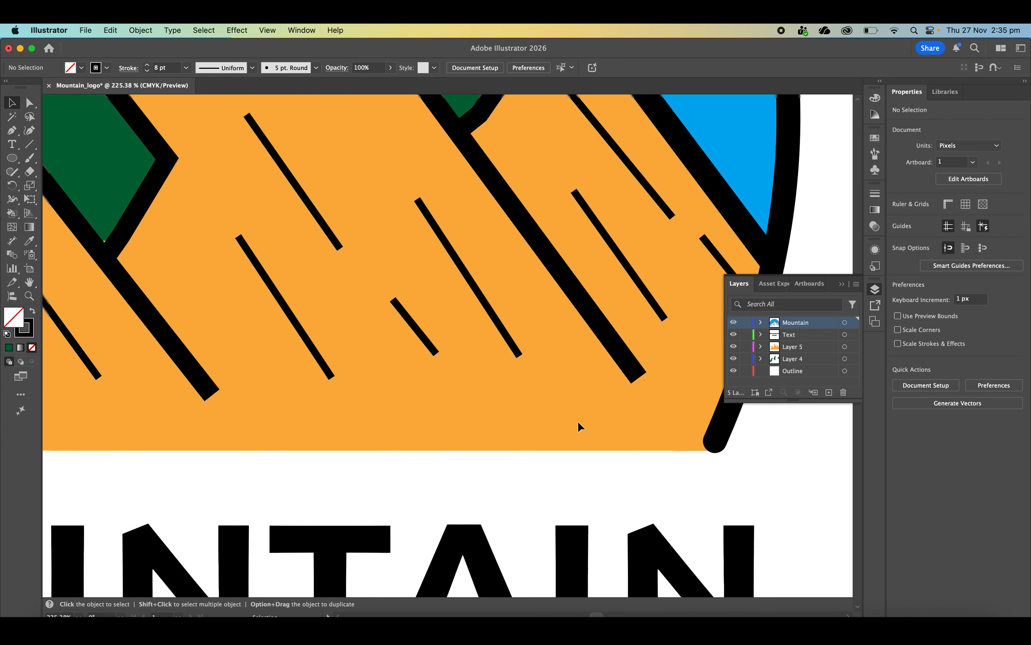
{"action": "scroll", "coordinate": [578, 421], "scroll_direction": "left", "scroll_amount": 10}
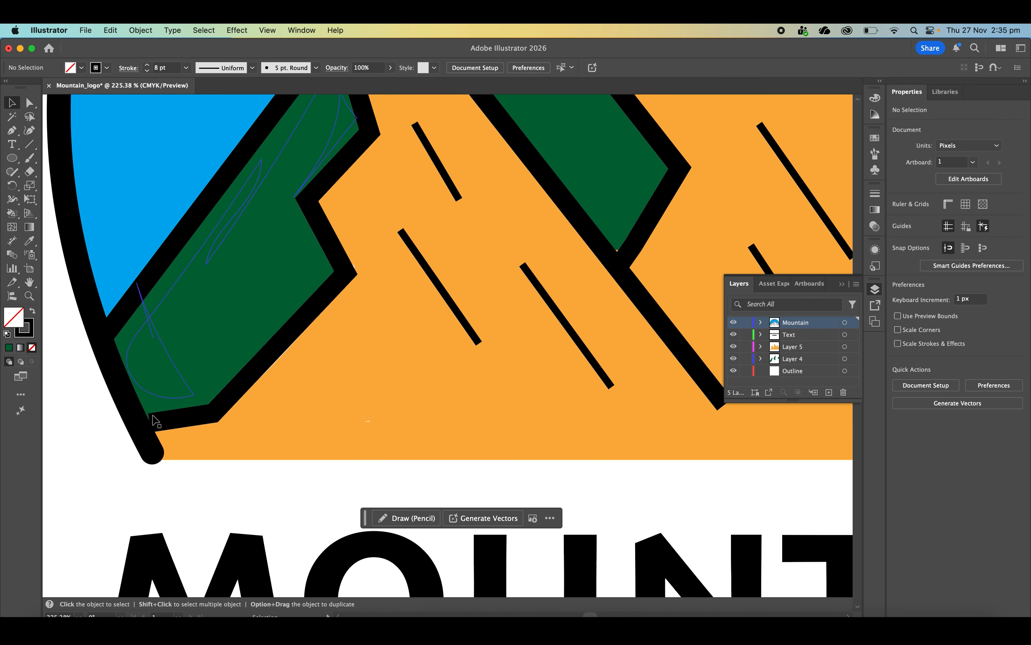
{"action": "left_click", "coordinate": [28, 105]}
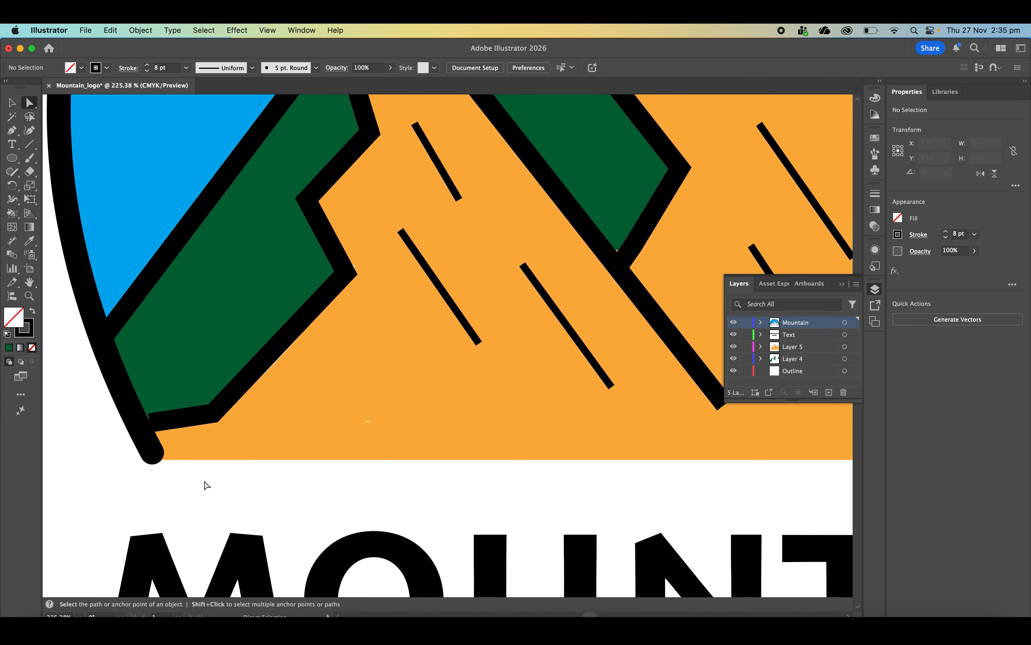
{"action": "left_click", "coordinate": [151, 423]}
{"action": "left_click_drag", "start_coordinate": [149, 423], "coordinate": [145, 424]}
{"action": "scroll", "coordinate": [241, 421], "scroll_direction": "down", "scroll_amount": 5}
{"action": "scroll", "coordinate": [241, 422], "scroll_direction": "down", "scroll_amount": 10}
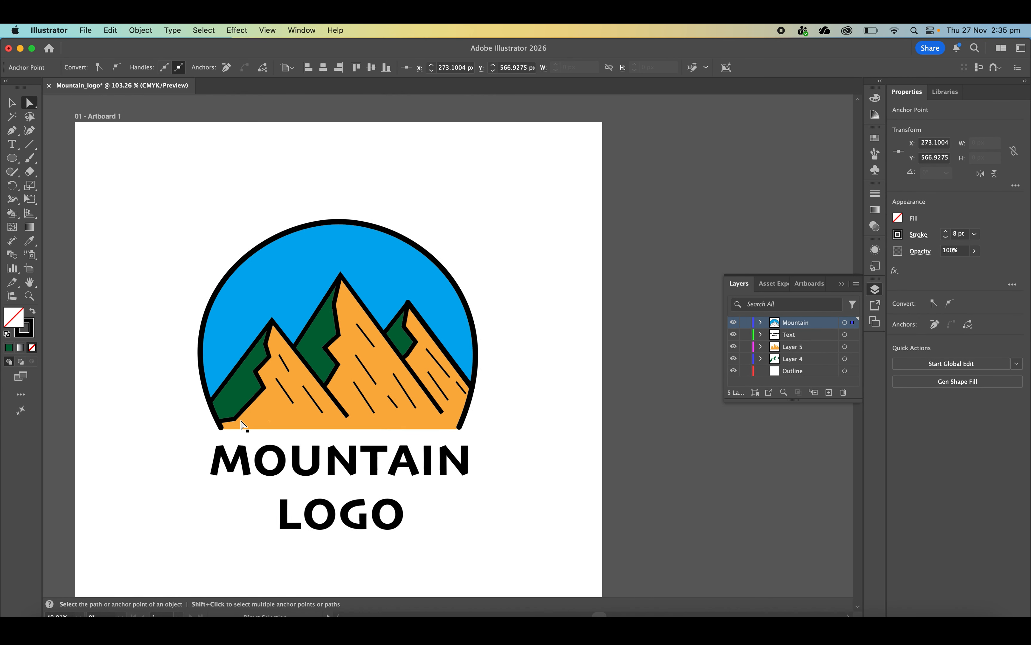
{"action": "left_click", "coordinate": [12, 103]}
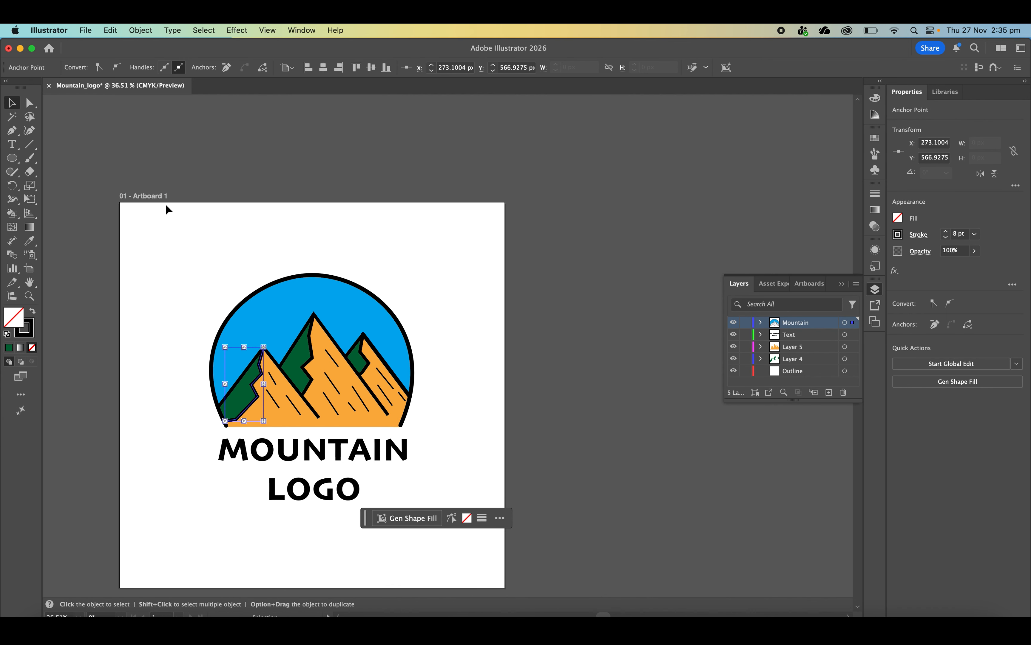
Deselect the left mountain's shadow line and look over the whole logo on the artboard
{"action": "left_click", "coordinate": [235, 252]}
{"action": "scroll", "coordinate": [235, 252], "scroll_direction": "left", "scroll_amount": 5}
{"action": "scroll", "coordinate": [235, 252], "scroll_direction": "down", "scroll_amount": 3}
{"action": "scroll", "coordinate": [237, 258], "scroll_direction": "left", "scroll_amount": 5}
{"action": "scroll", "coordinate": [236, 258], "scroll_direction": "up", "scroll_amount": 2}
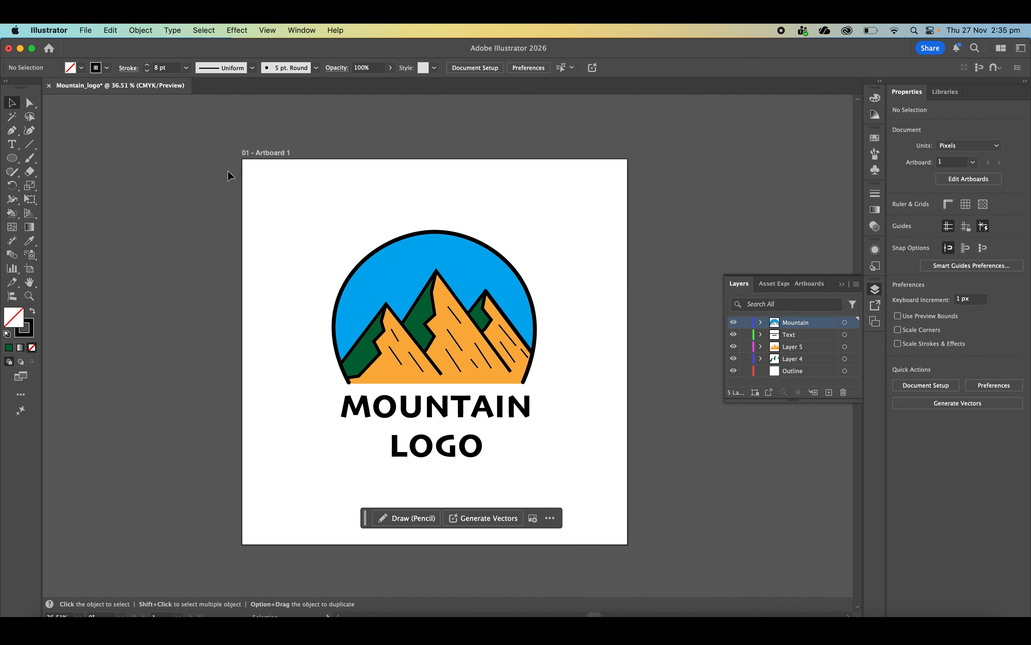
Export the artboard with Export for Screens as a 1x PNG, including bleed, into the Multi folder on the Desktop
{"action": "left_click", "coordinate": [86, 30]}
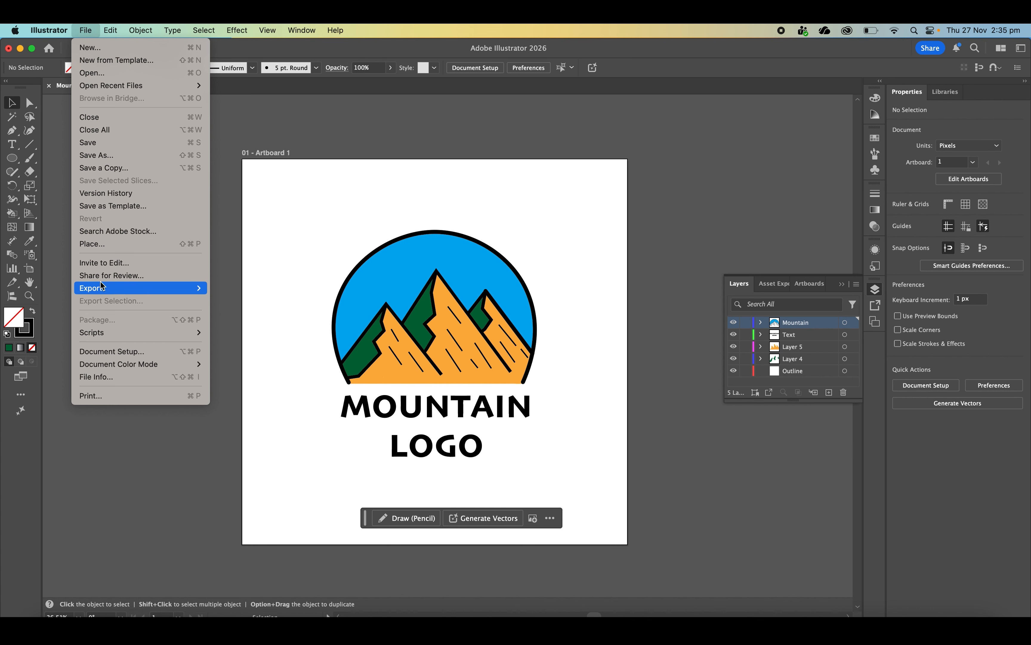
{"action": "mouse_move", "coordinate": [103, 288]}
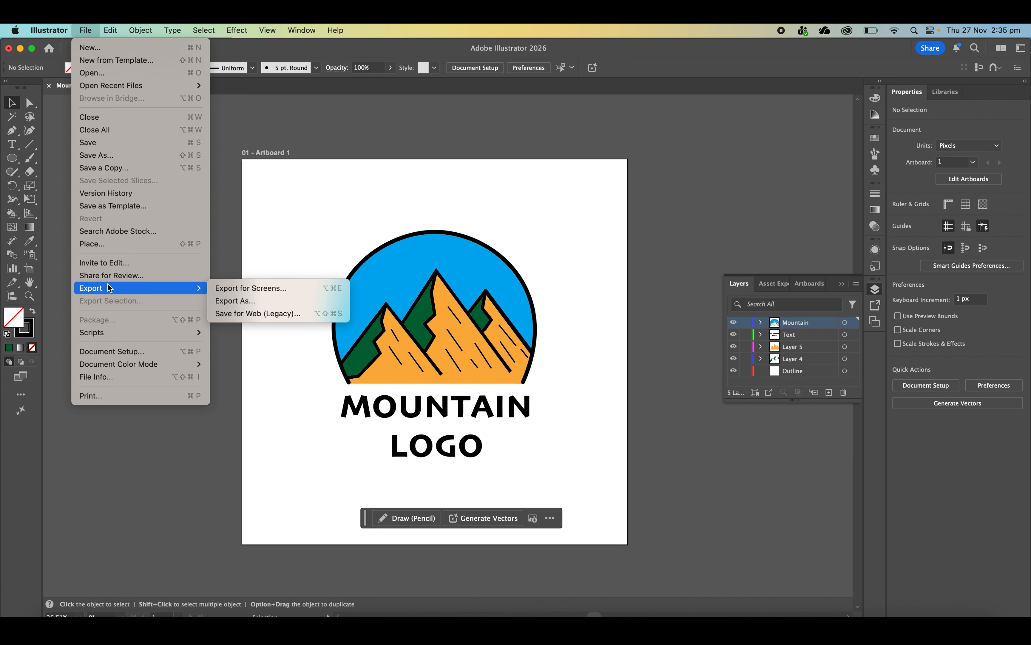
{"action": "left_click", "coordinate": [231, 289]}
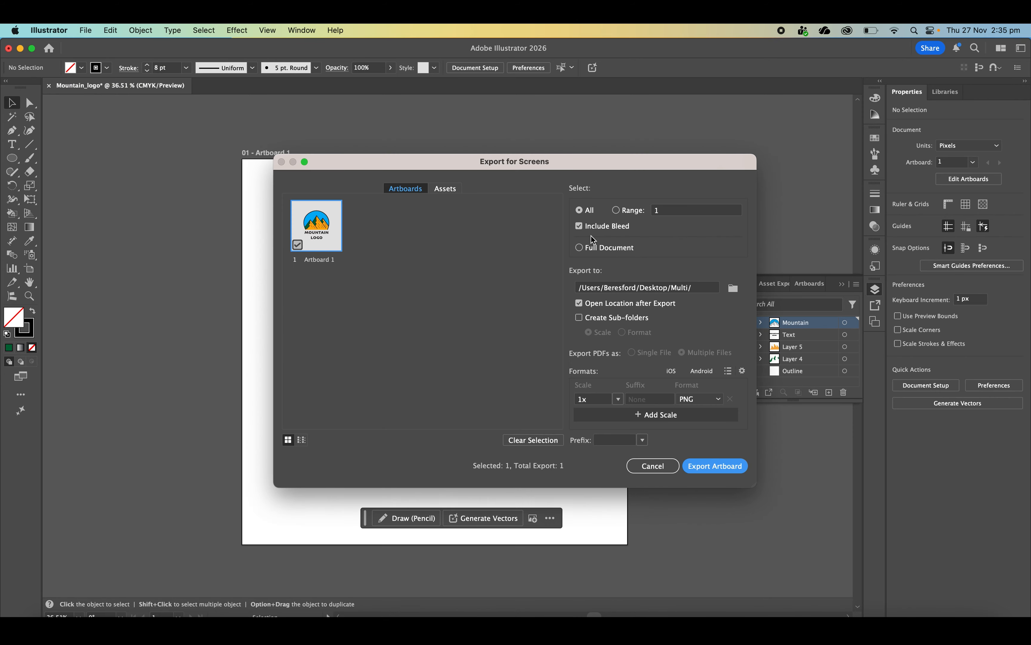
{"action": "left_click", "coordinate": [731, 289]}
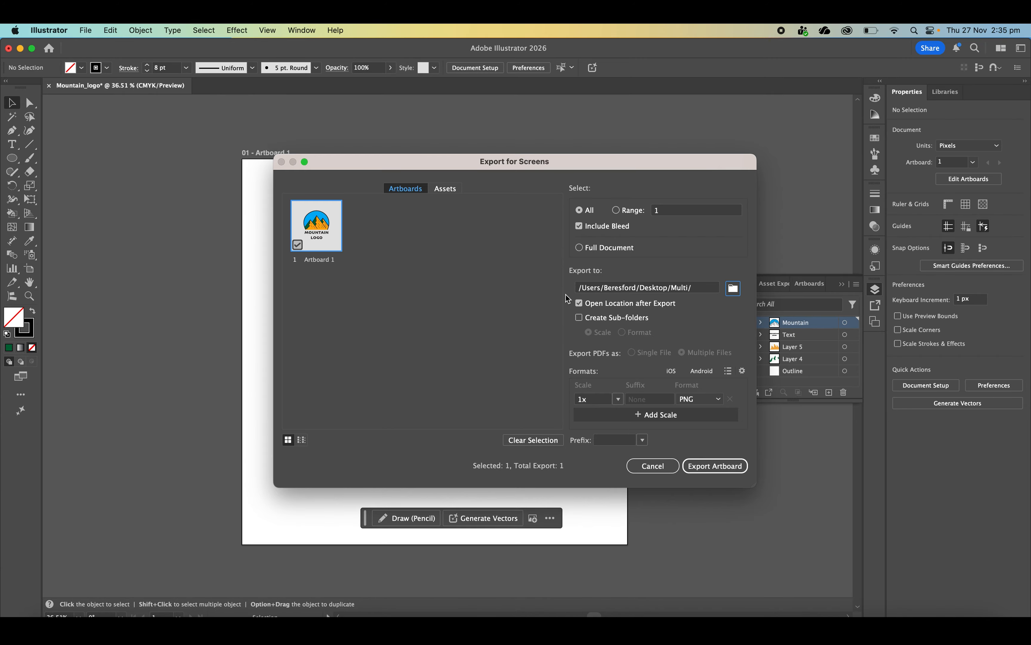
{"action": "left_click", "coordinate": [592, 244]}
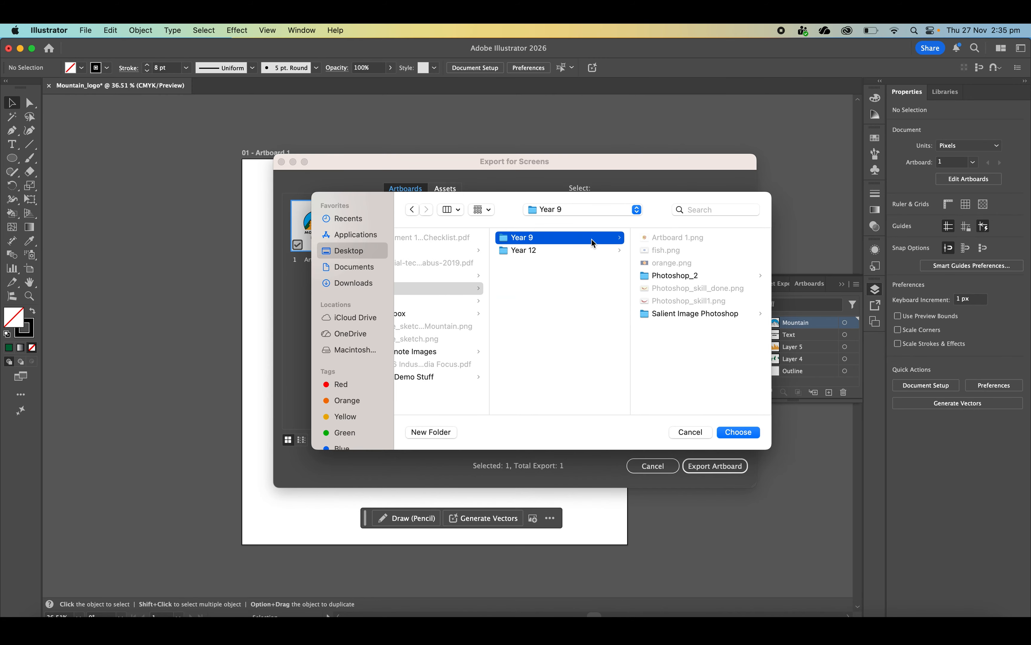
{"action": "left_click", "coordinate": [739, 432]}
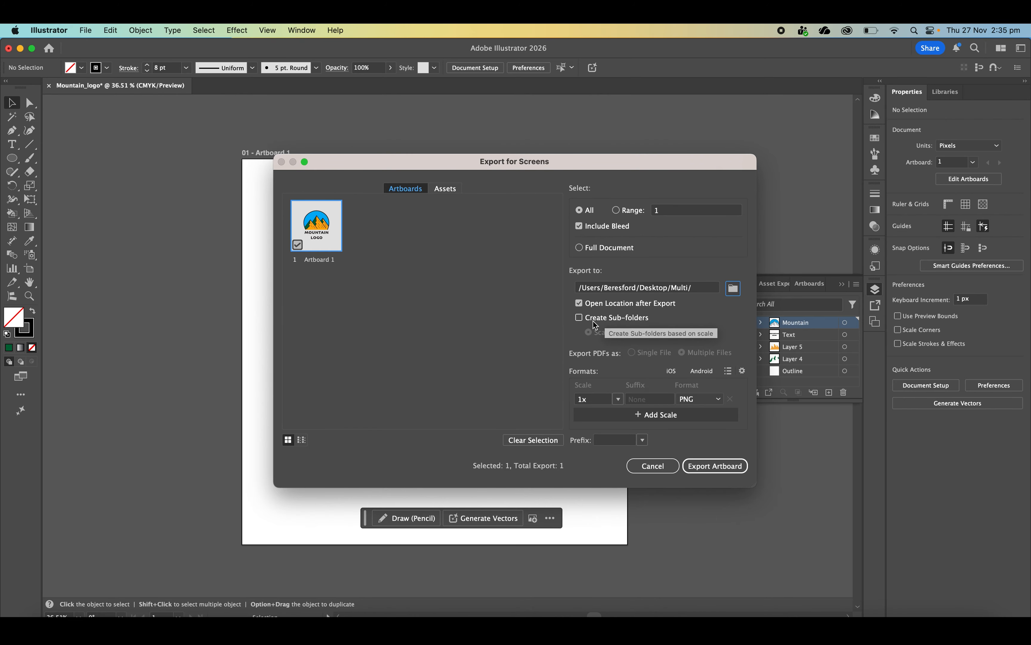
{"action": "left_click", "coordinate": [715, 465]}
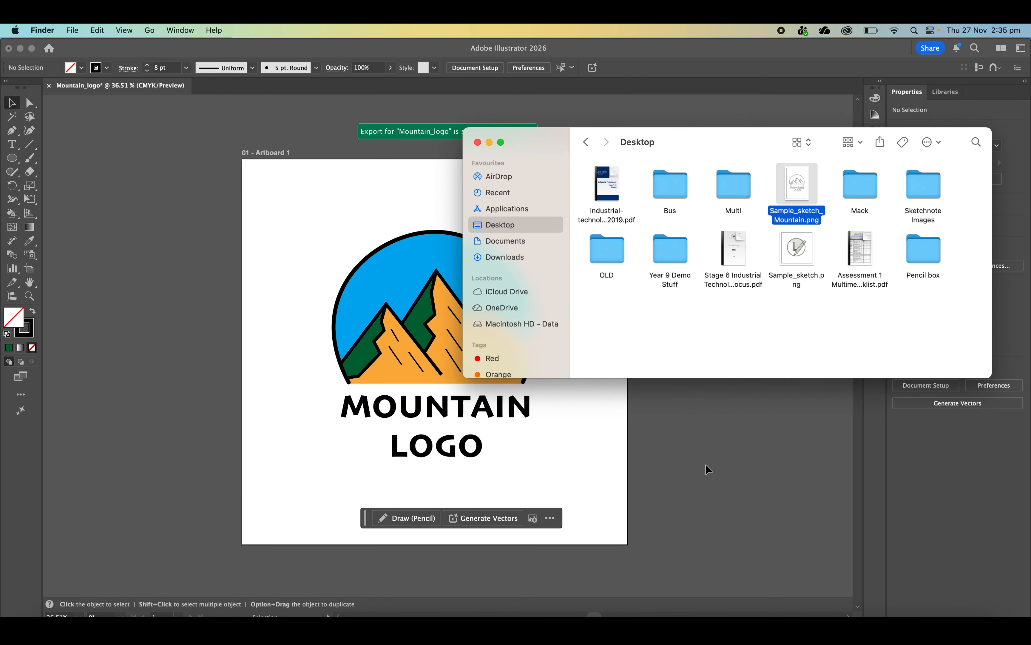
In Finder, preview Artboard 1.png and Sample_sketch_Mountain.png alternately to compare the exported logo with the original sketch
{"action": "key", "text": "space"}
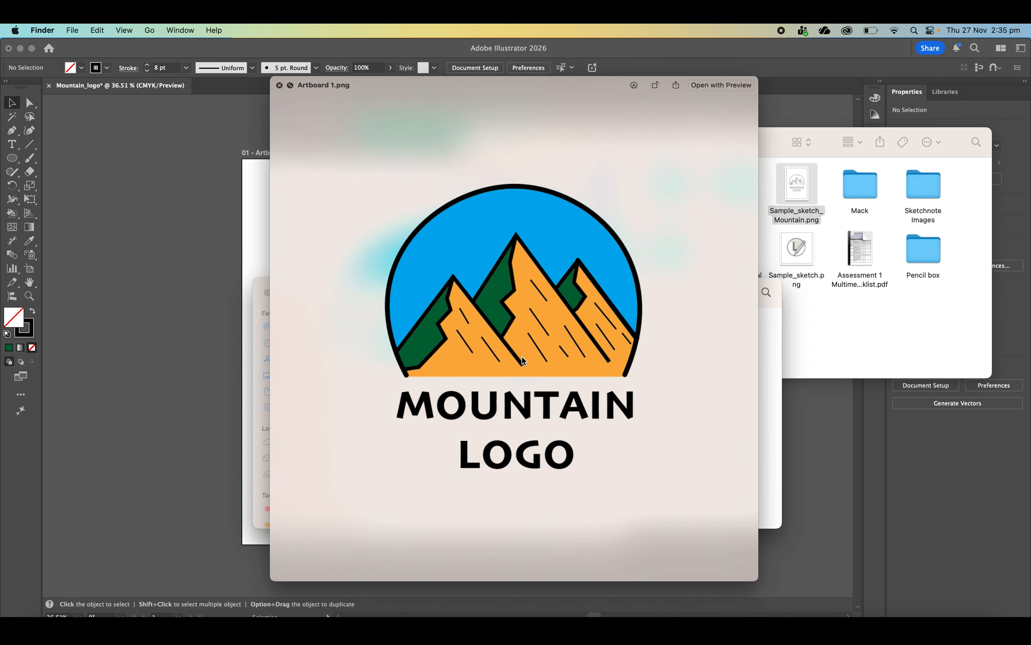
{"action": "left_click_drag", "start_coordinate": [514, 77], "coordinate": [280, 73]}
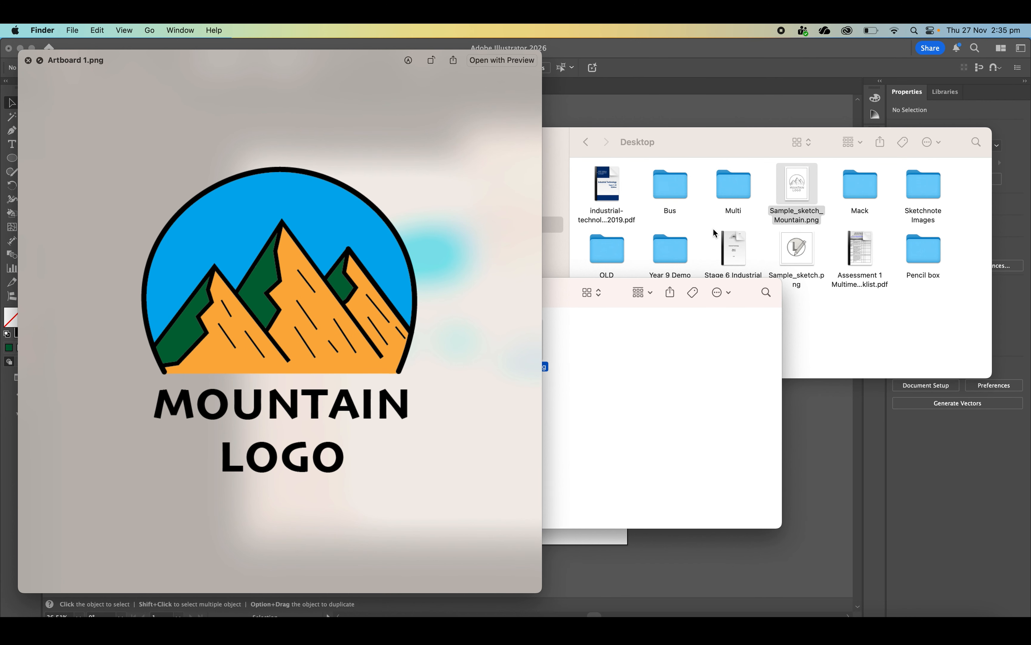
{"action": "left_click", "coordinate": [791, 207]}
{"action": "key", "text": "space"}
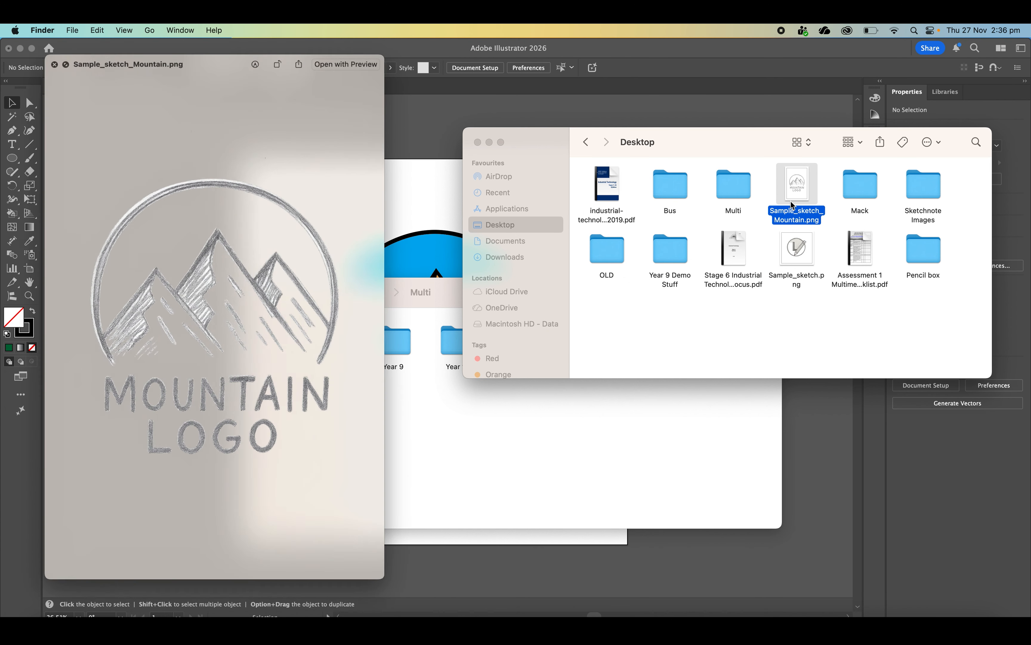
{"action": "left_click", "coordinate": [547, 459]}
{"action": "key", "text": "space"}
{"action": "left_click", "coordinate": [522, 370]}
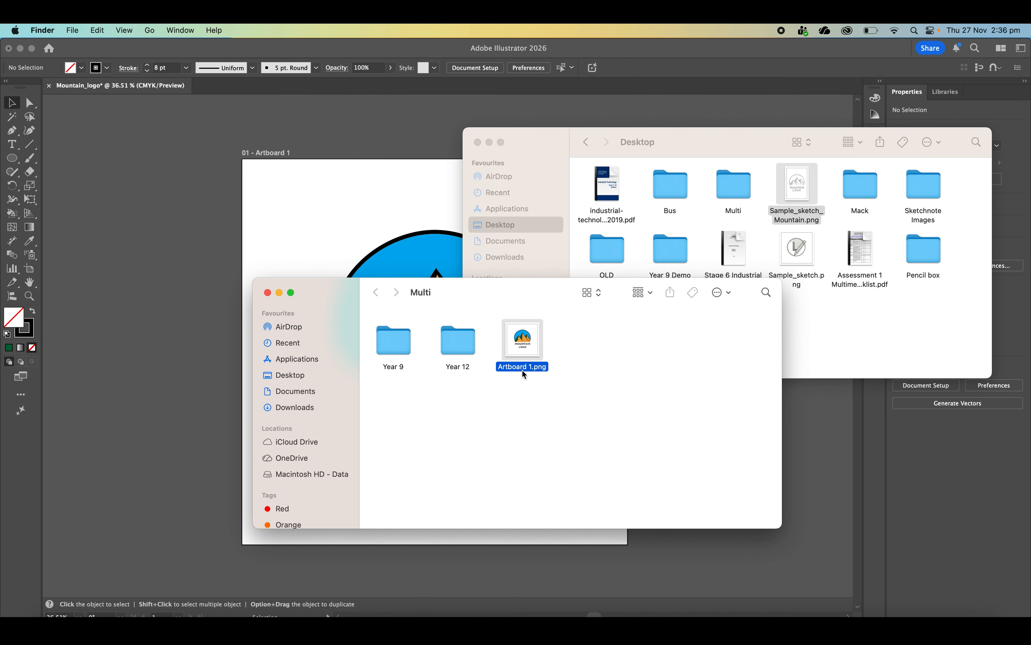
{"action": "key", "text": "space"}
{"action": "left_click", "coordinate": [799, 220]}
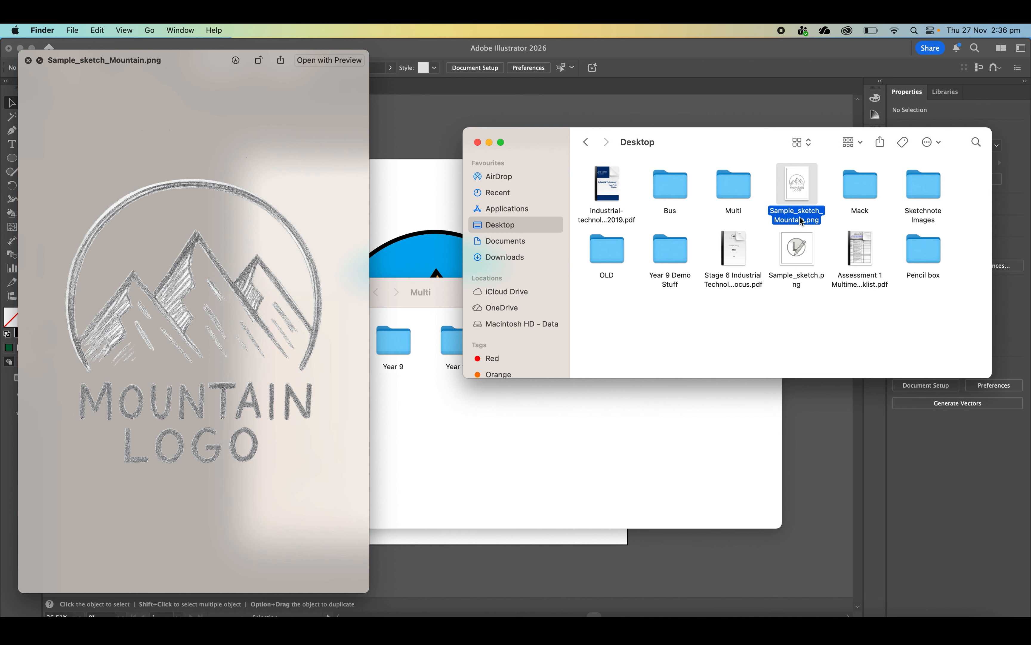
{"action": "left_click", "coordinate": [618, 422]}
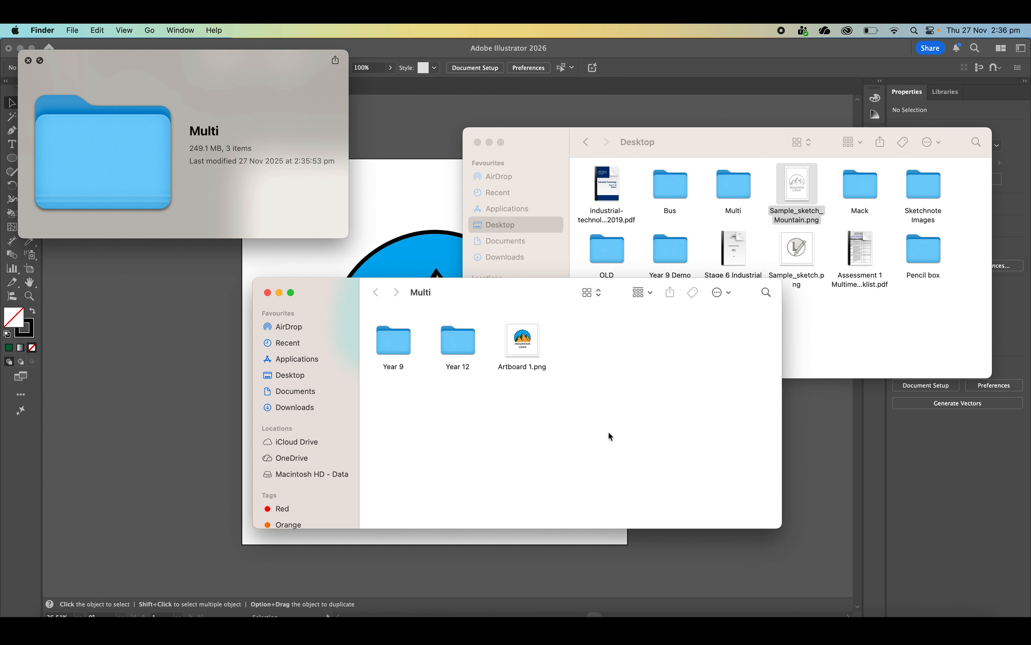
{"action": "left_click", "coordinate": [528, 371]}
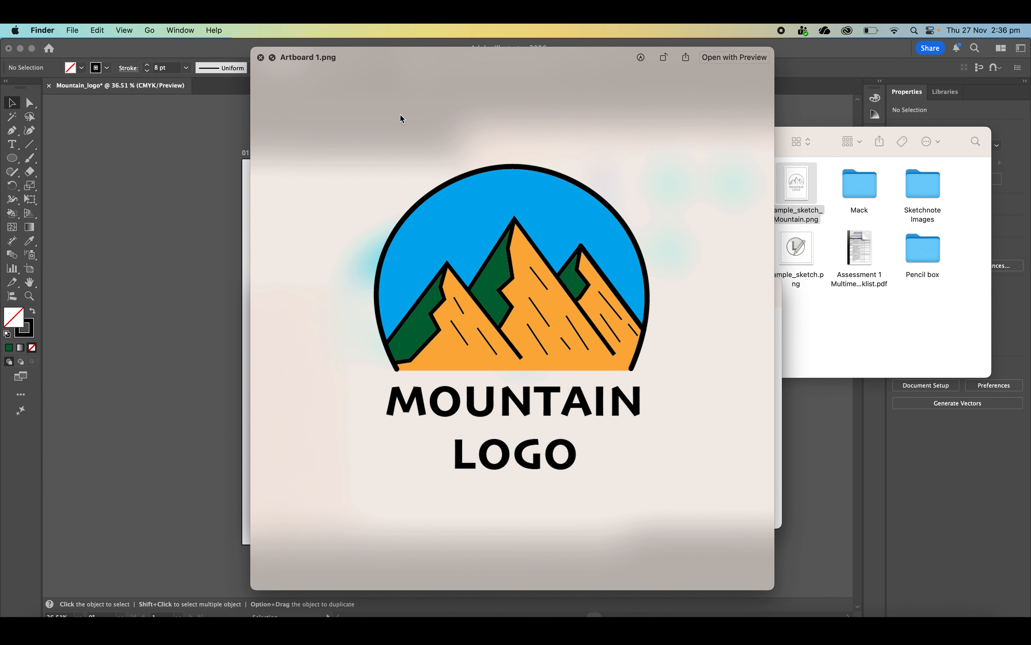